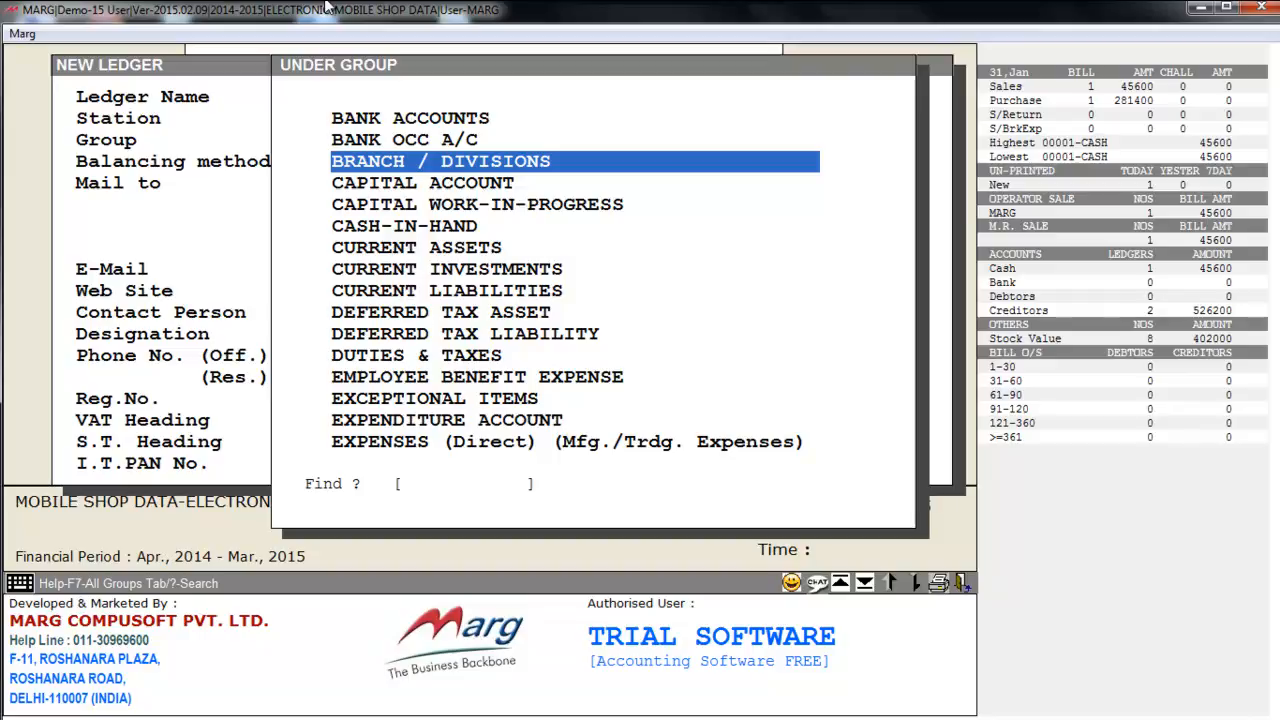
- Put SURAJ ELECTRICALS under SUNDRY CREDITORS (SUPPLIERS) with Bill by Bill balancing and 0.00 Cr opening
{"action": "type", "text": "SUN"}
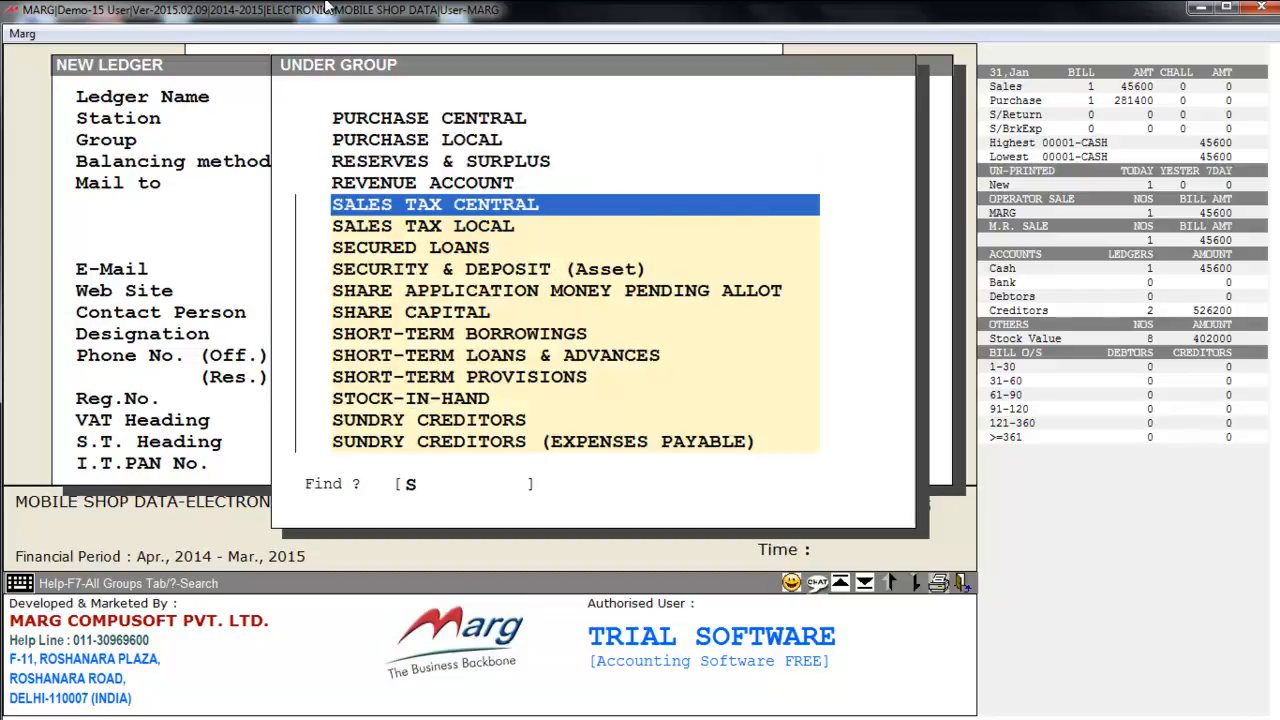
{"action": "key", "text": "Down"}
{"action": "key", "text": "Down"}
{"action": "key", "text": "Down"}
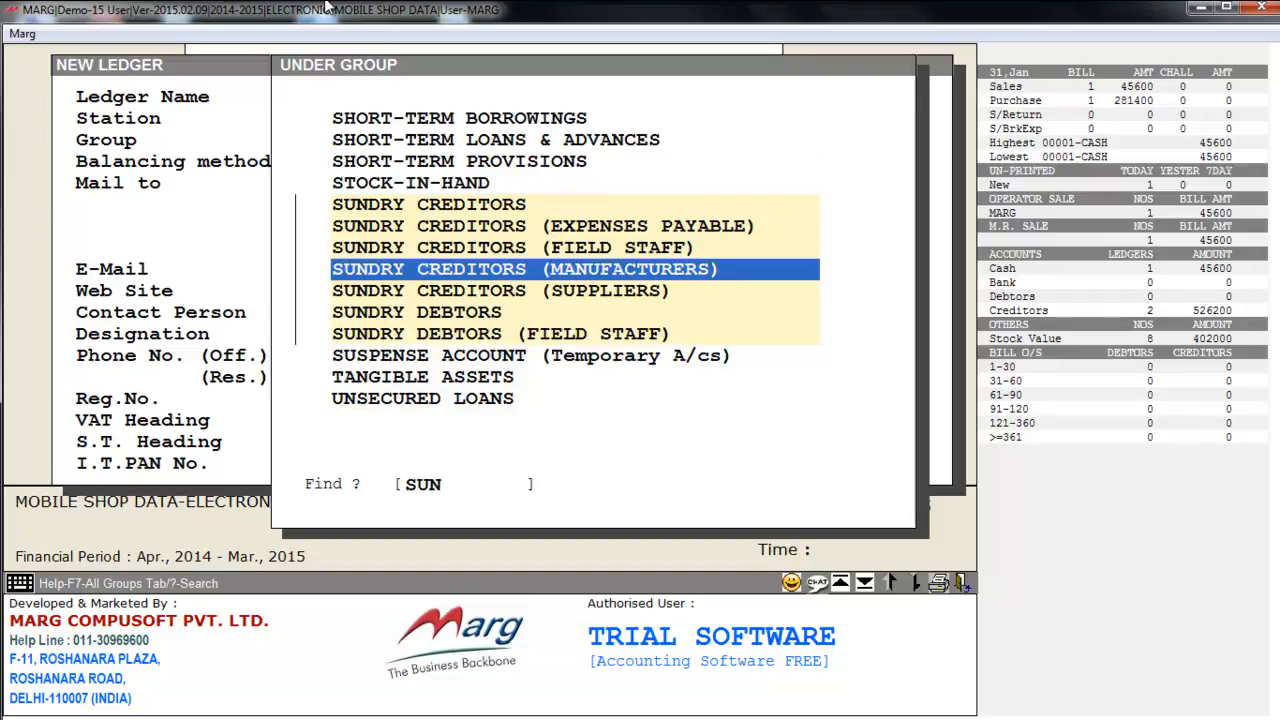
{"action": "key", "text": "Down"}
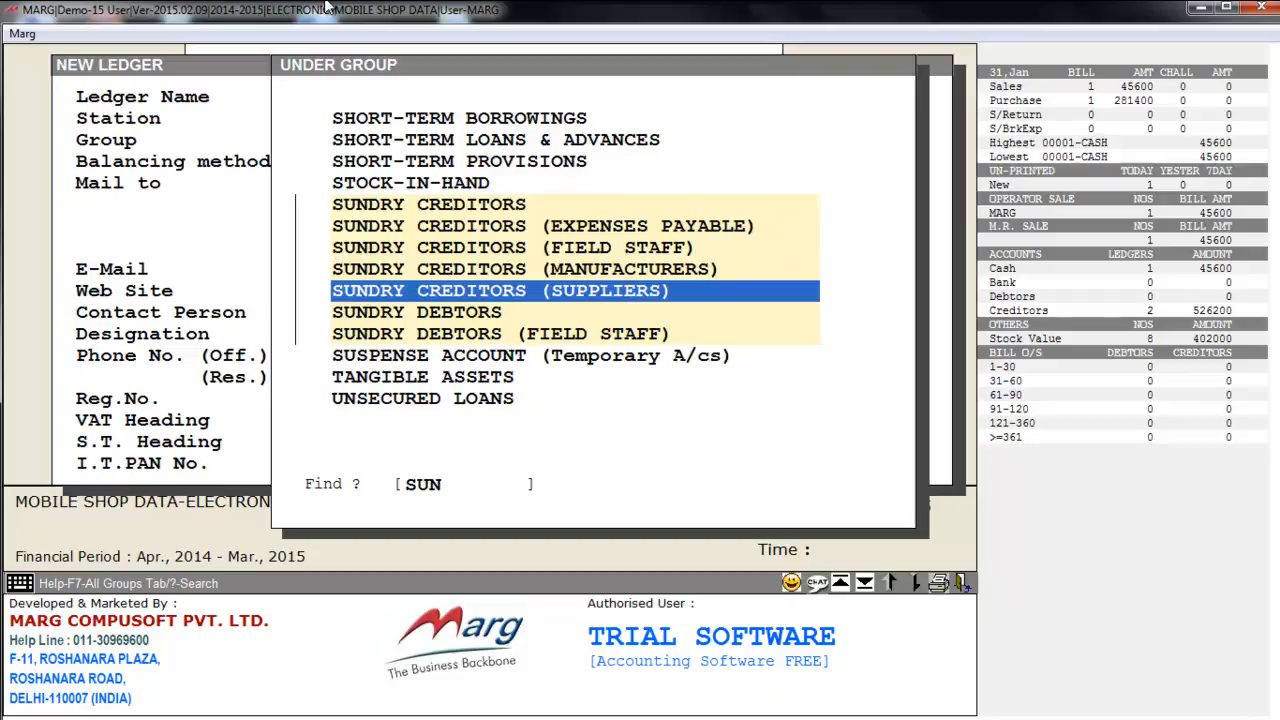
{"action": "key", "text": "Return"}
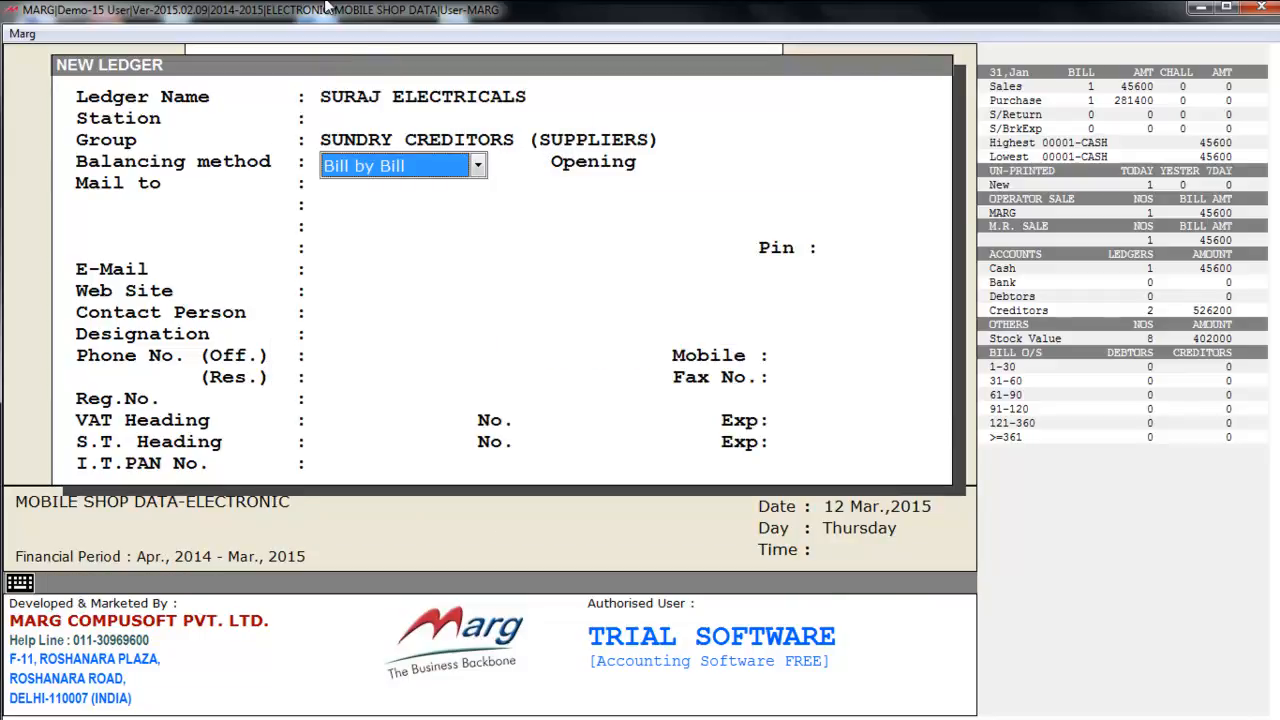
{"action": "key", "text": "Return"}
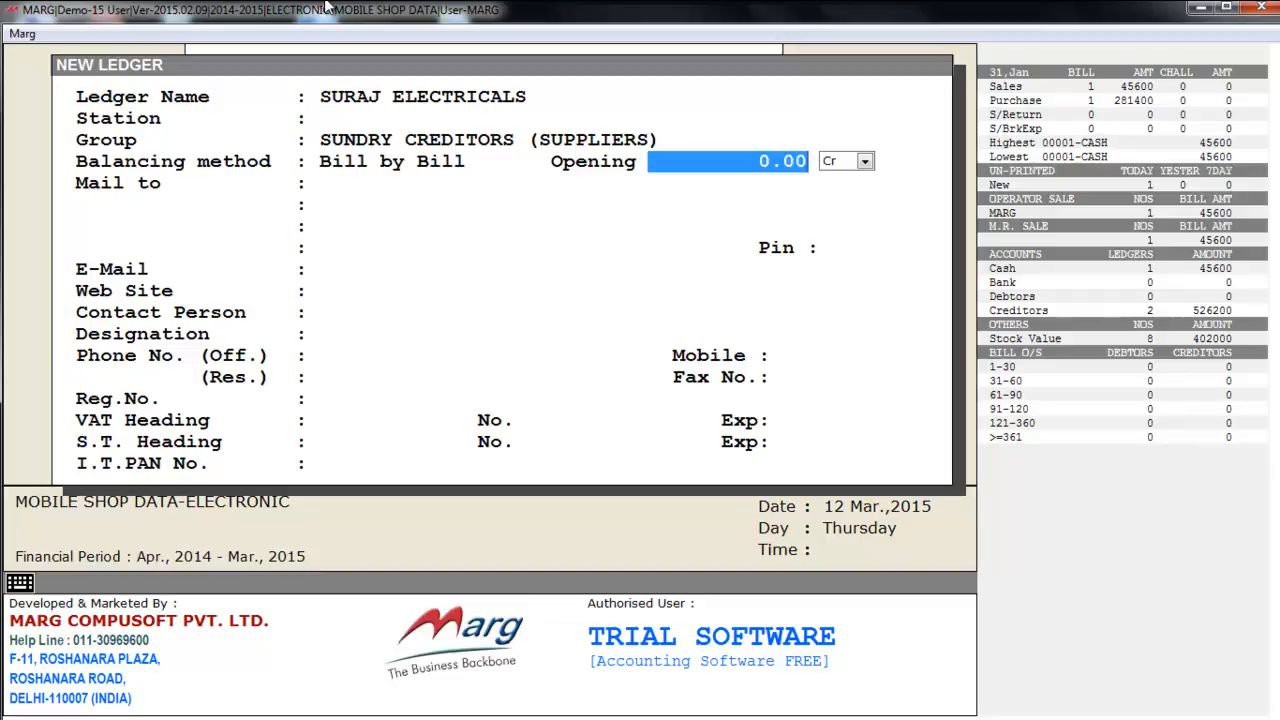
{"action": "key", "text": "Return"}
{"action": "key", "text": "Return"}
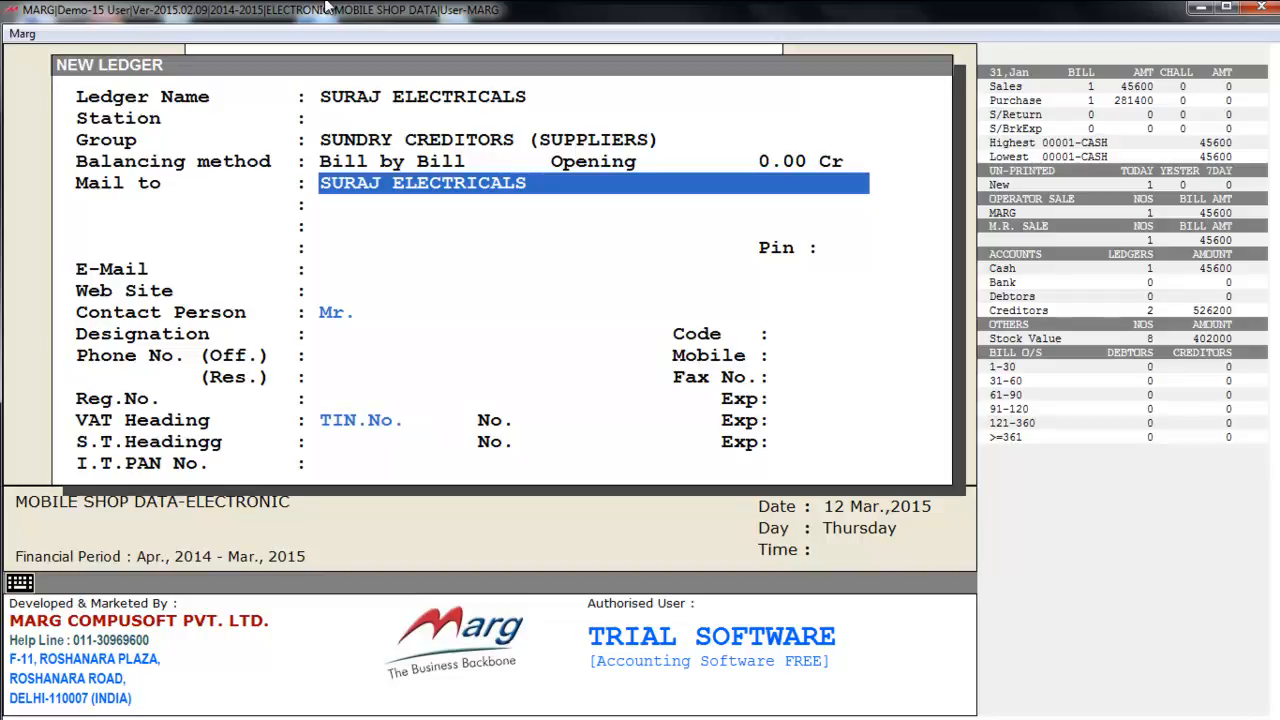
- Skip the address, contact, phone and tax details and save the ledger
{"action": "key", "text": "Return"}
{"action": "key", "text": "Return"}
{"action": "key", "text": "Return"}
{"action": "key", "text": "Return"}
{"action": "key", "text": "Return"}
{"action": "key", "text": "Return"}
{"action": "key", "text": "Return"}
{"action": "key", "text": "Return"}
{"action": "key", "text": "Return"}
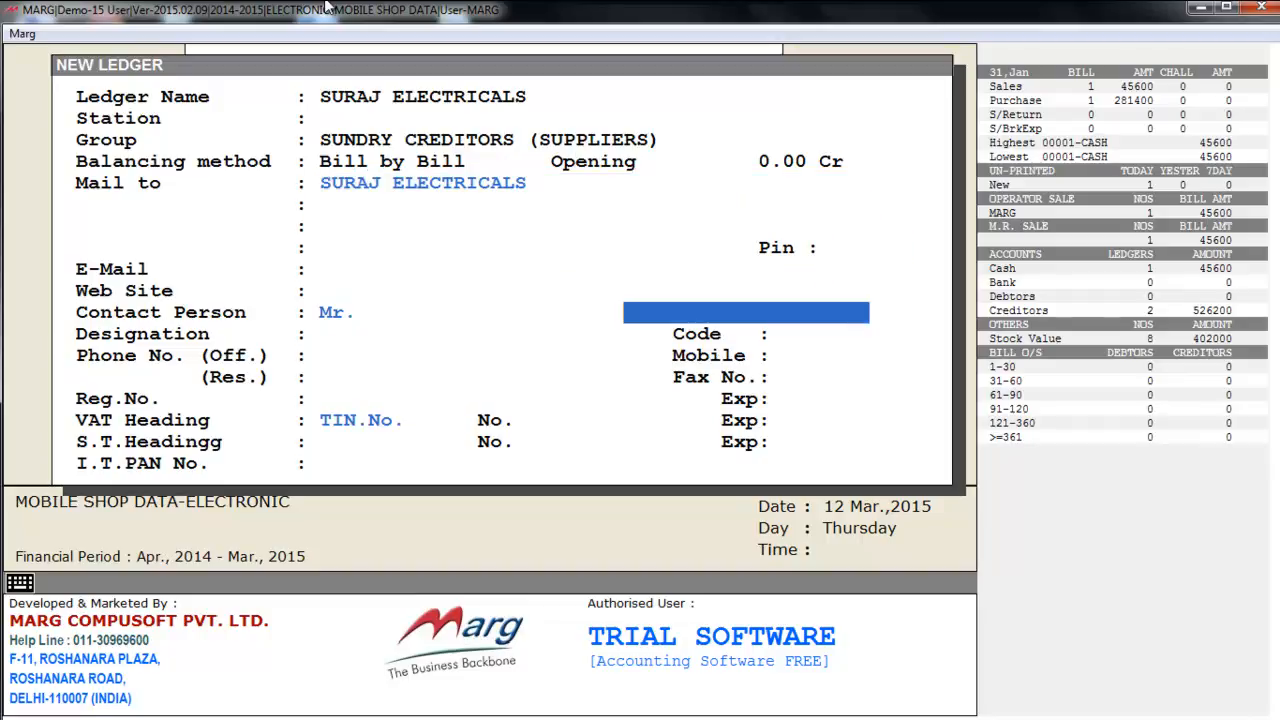
{"action": "key", "text": "Return"}
{"action": "key", "text": "Return"}
{"action": "key", "text": "Return"}
{"action": "key", "text": "Return"}
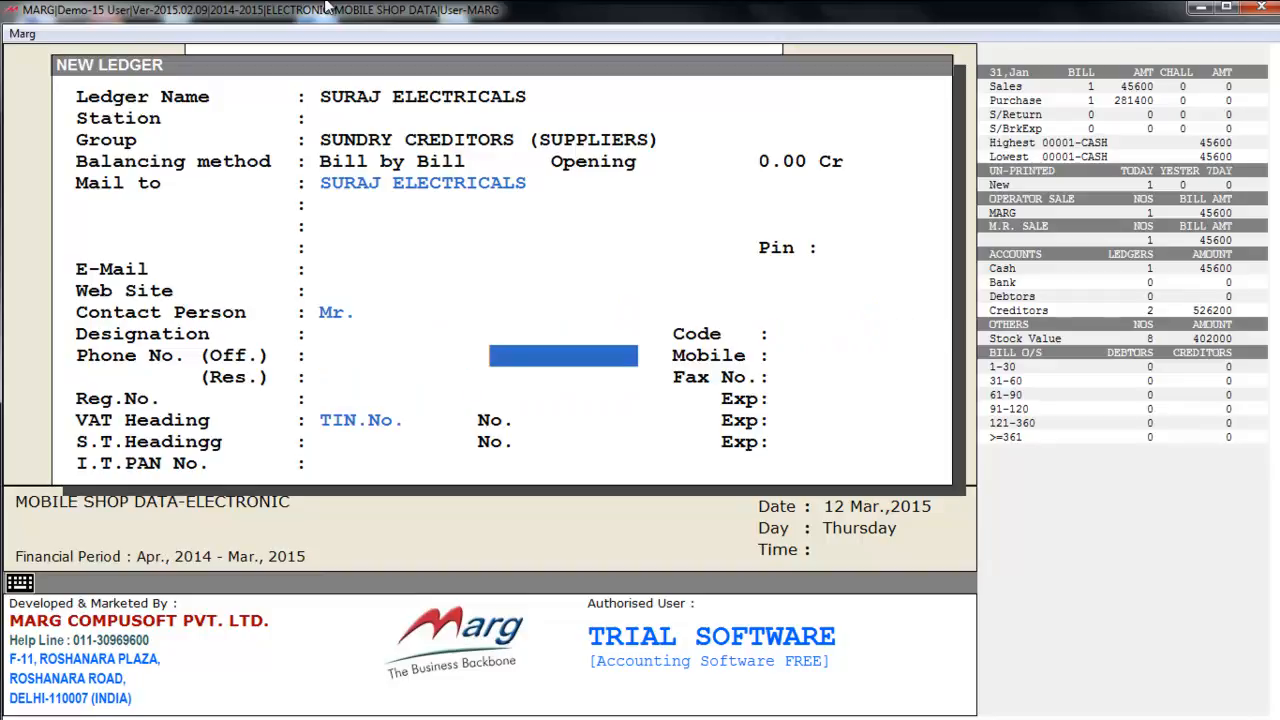
{"action": "key", "text": "Return"}
{"action": "key", "text": "Return"}
{"action": "key", "text": "Return"}
{"action": "key", "text": "Return"}
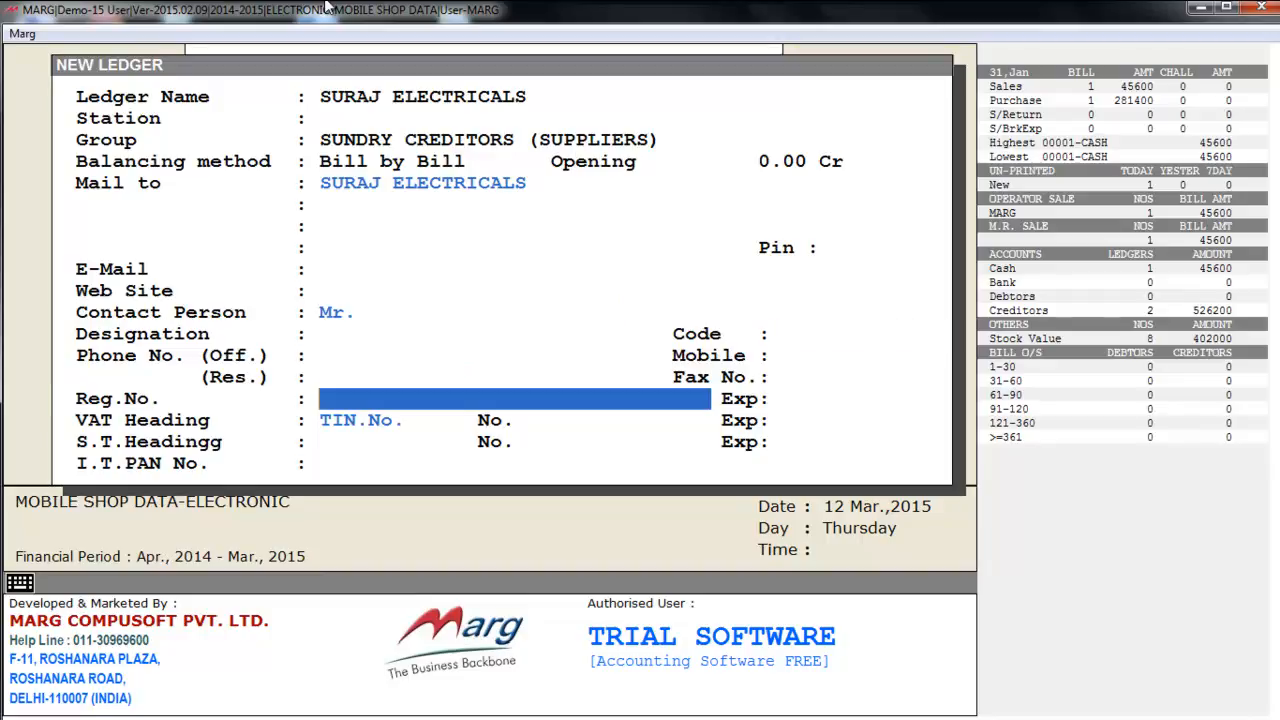
{"action": "key", "text": "Return"}
{"action": "key", "text": "Return"}
{"action": "key", "text": "Return"}
{"action": "key", "text": "Return"}
{"action": "key", "text": "Return"}
{"action": "key", "text": "Return"}
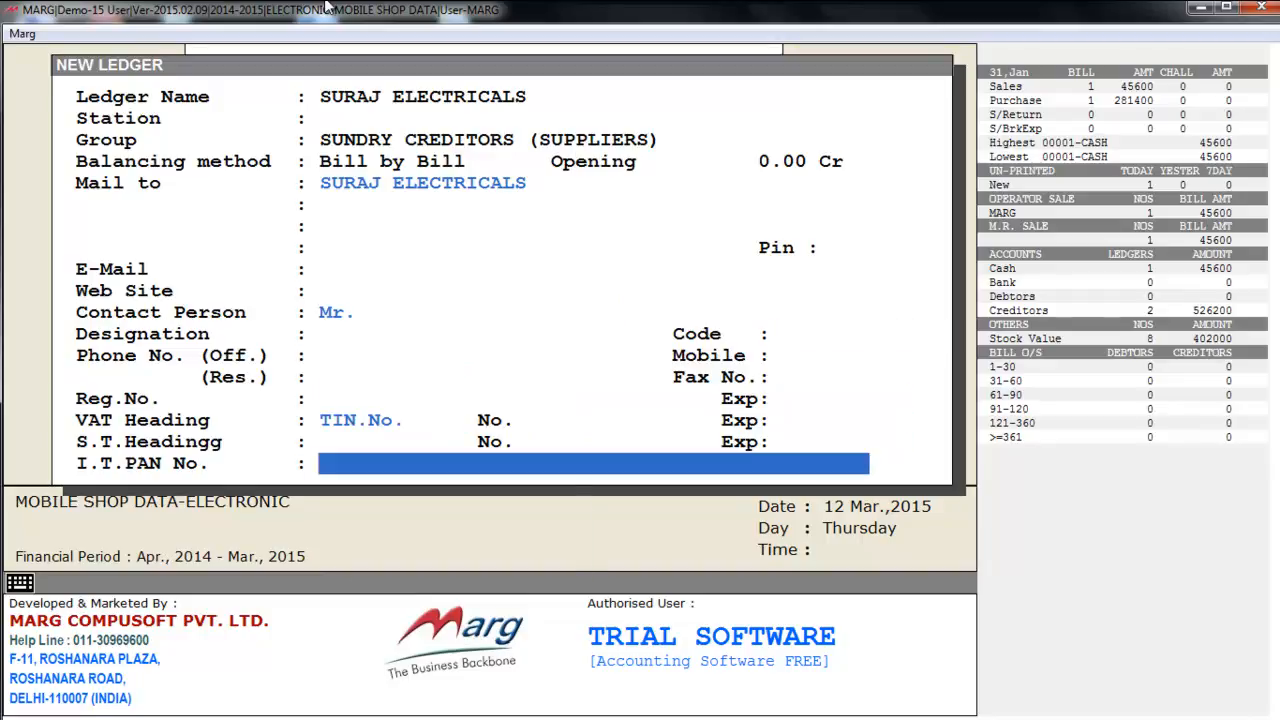
{"action": "key", "text": "Return"}
{"action": "key", "text": "Escape"}
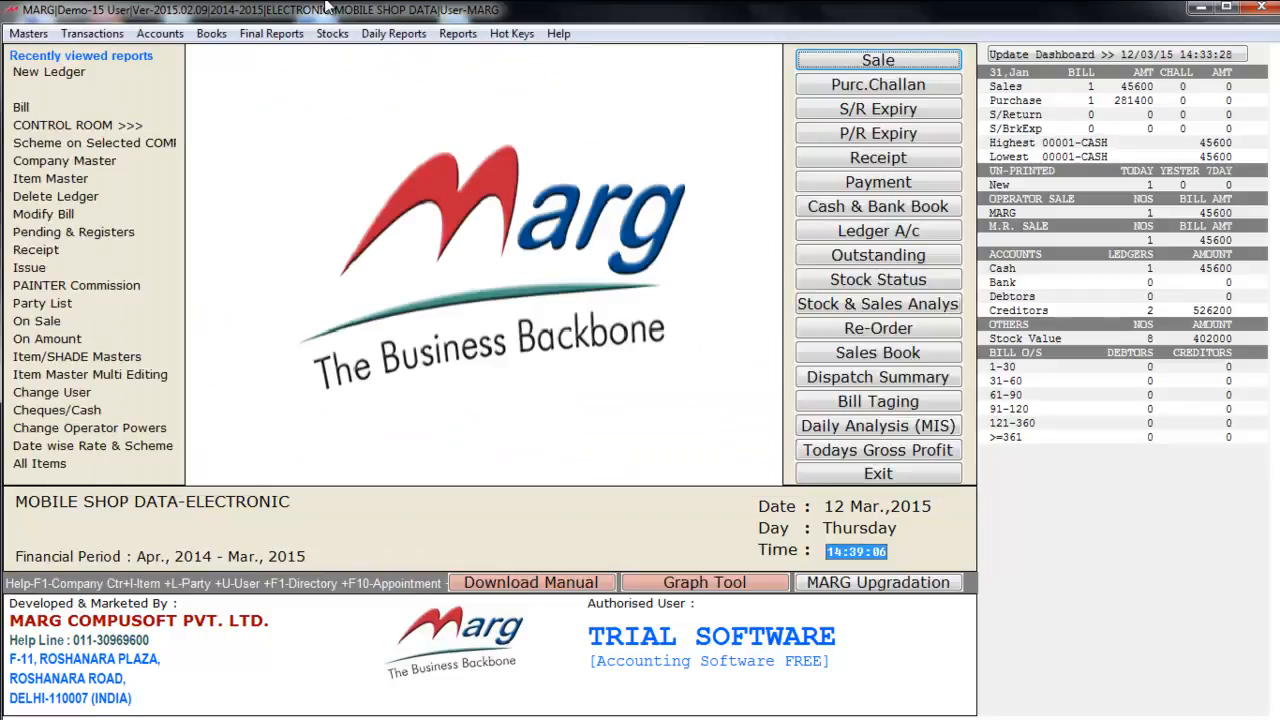
- Browse the Ledger Master options for modifying and deleting ledgers and sale accounts
{"action": "key", "text": "Right"}
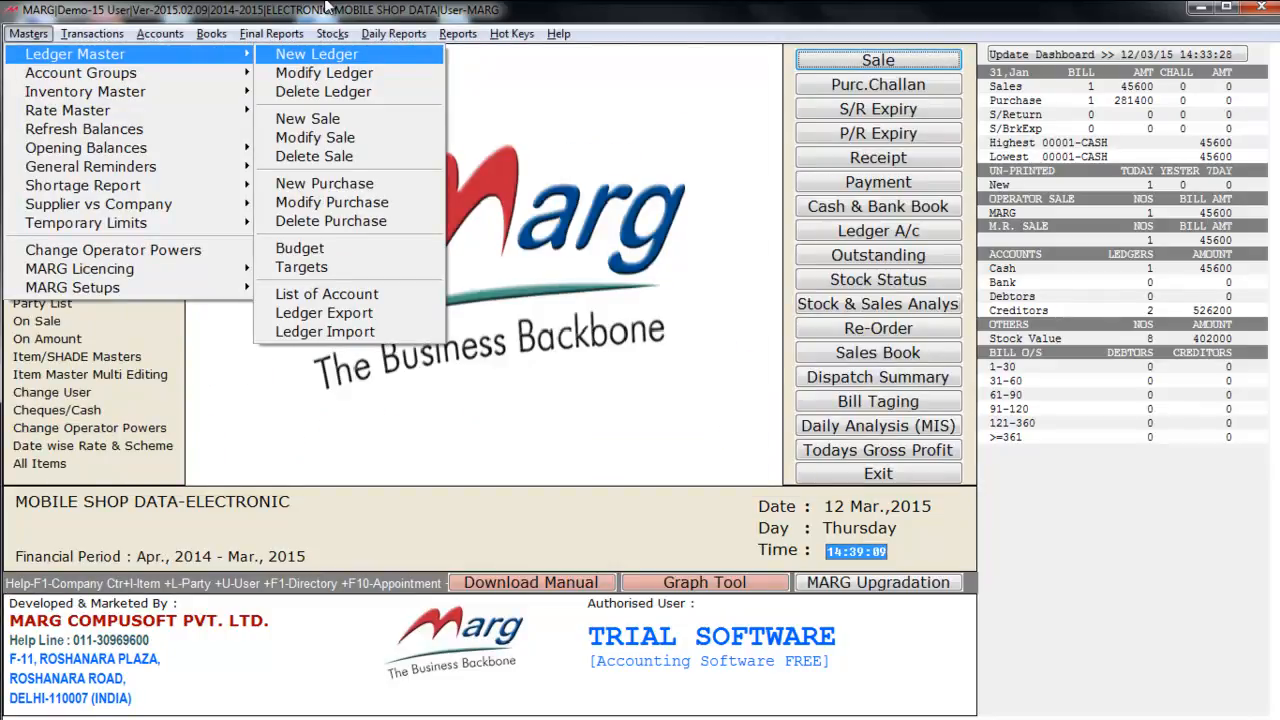
{"action": "key", "text": "Down"}
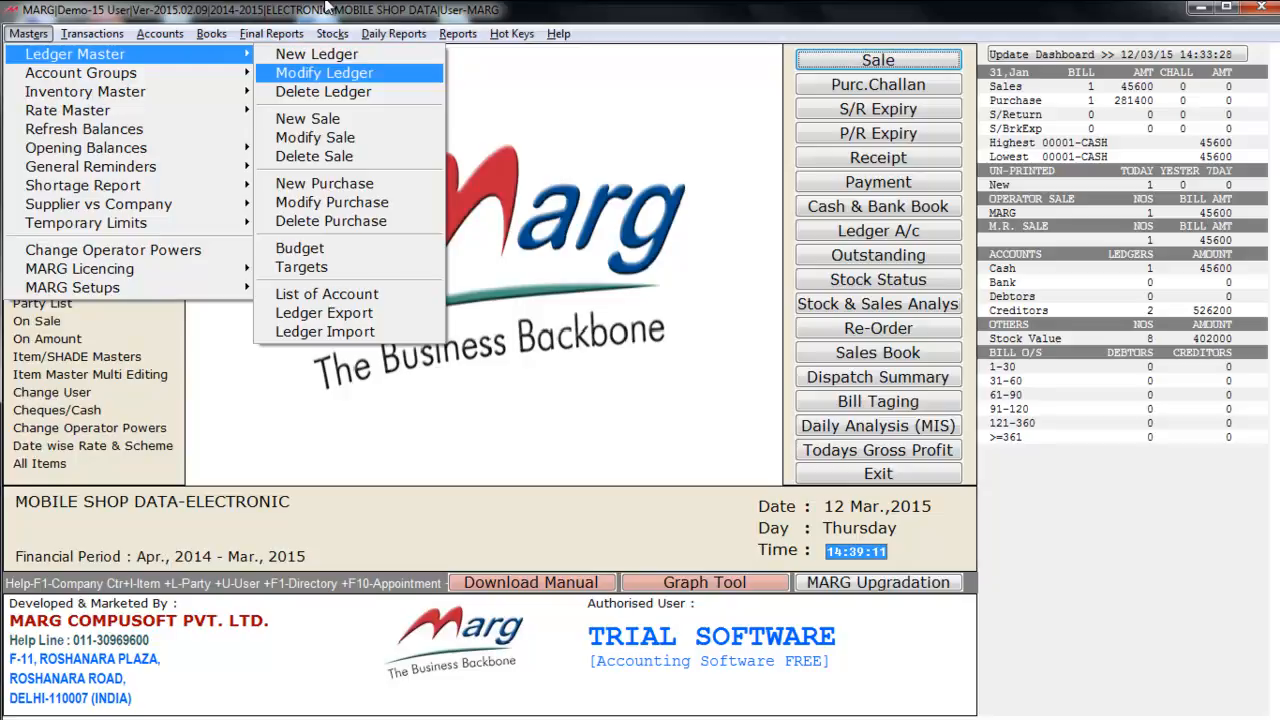
{"action": "key", "text": "Down"}
{"action": "key", "text": "Down"}
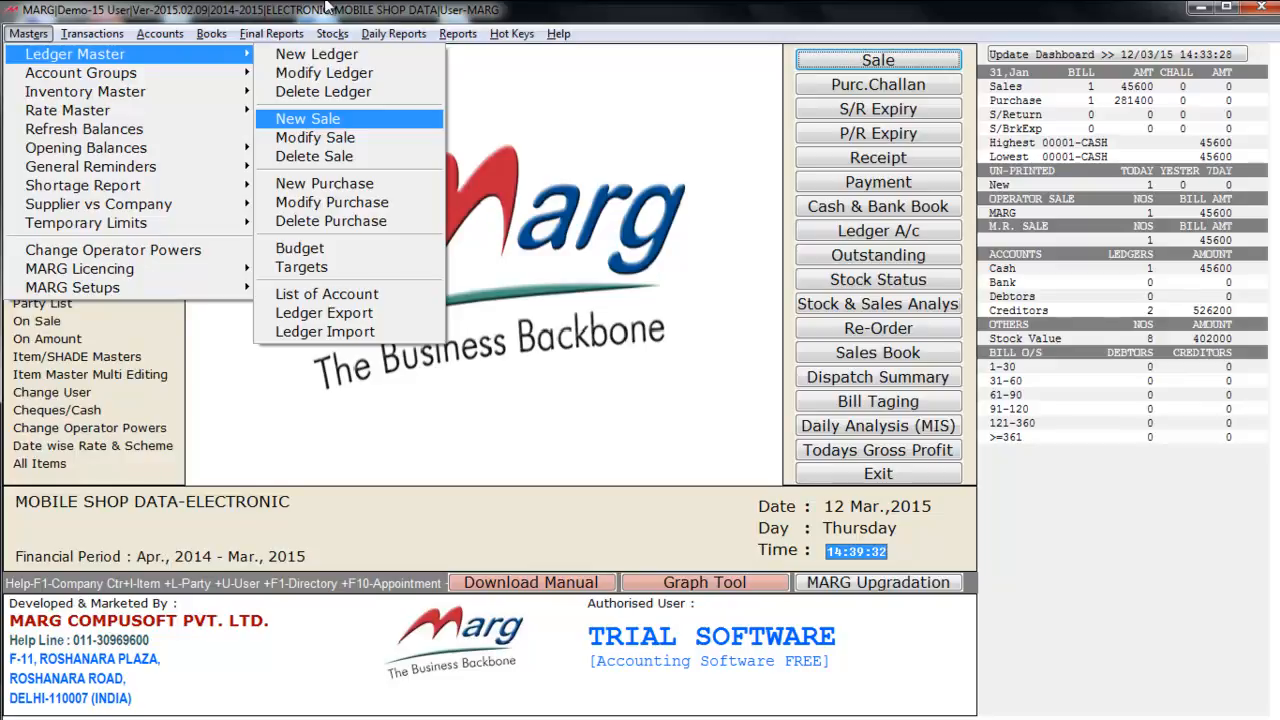
{"action": "key", "text": "Down"}
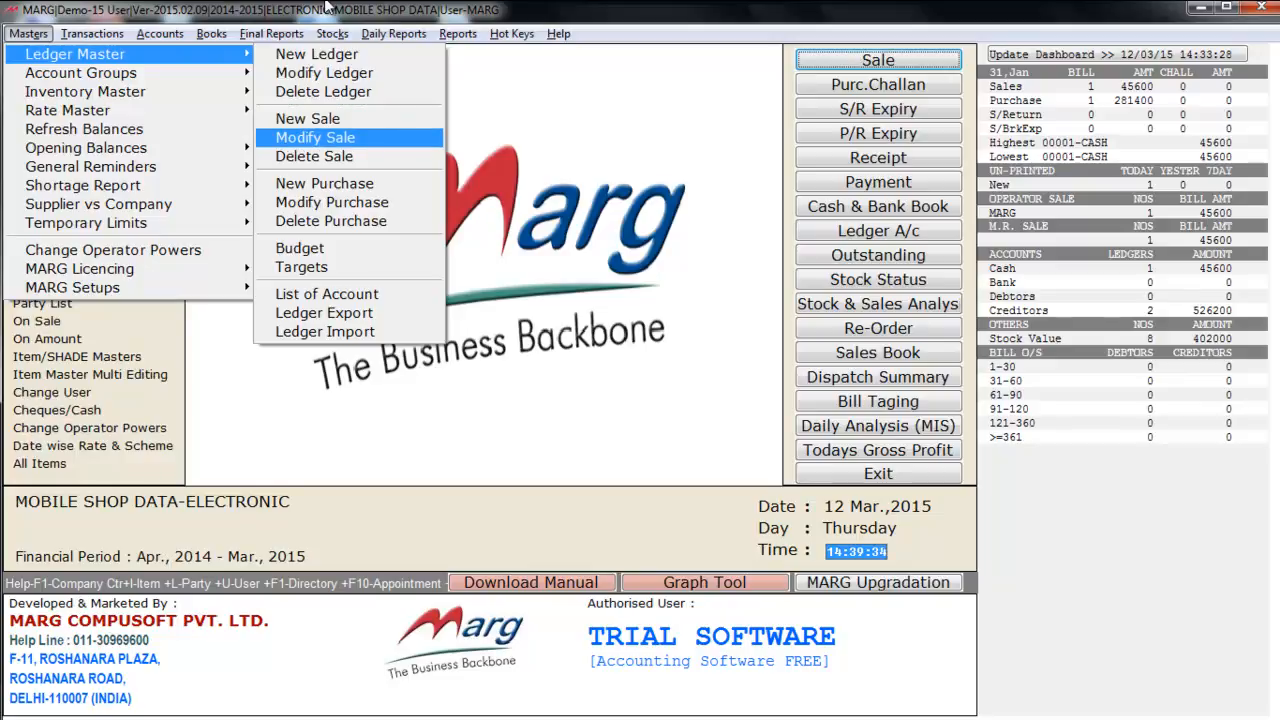
{"action": "key", "text": "Down"}
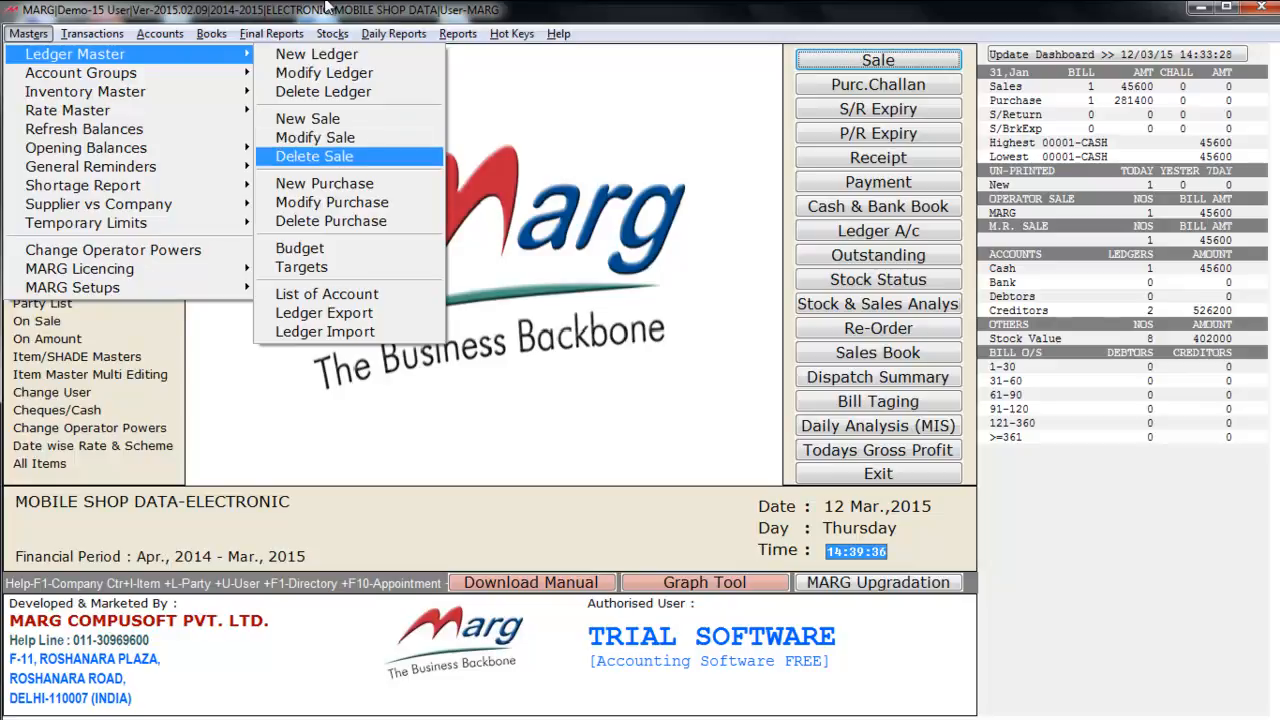
- Look over the new, modify and delete purchase account options
{"action": "key", "text": "Down"}
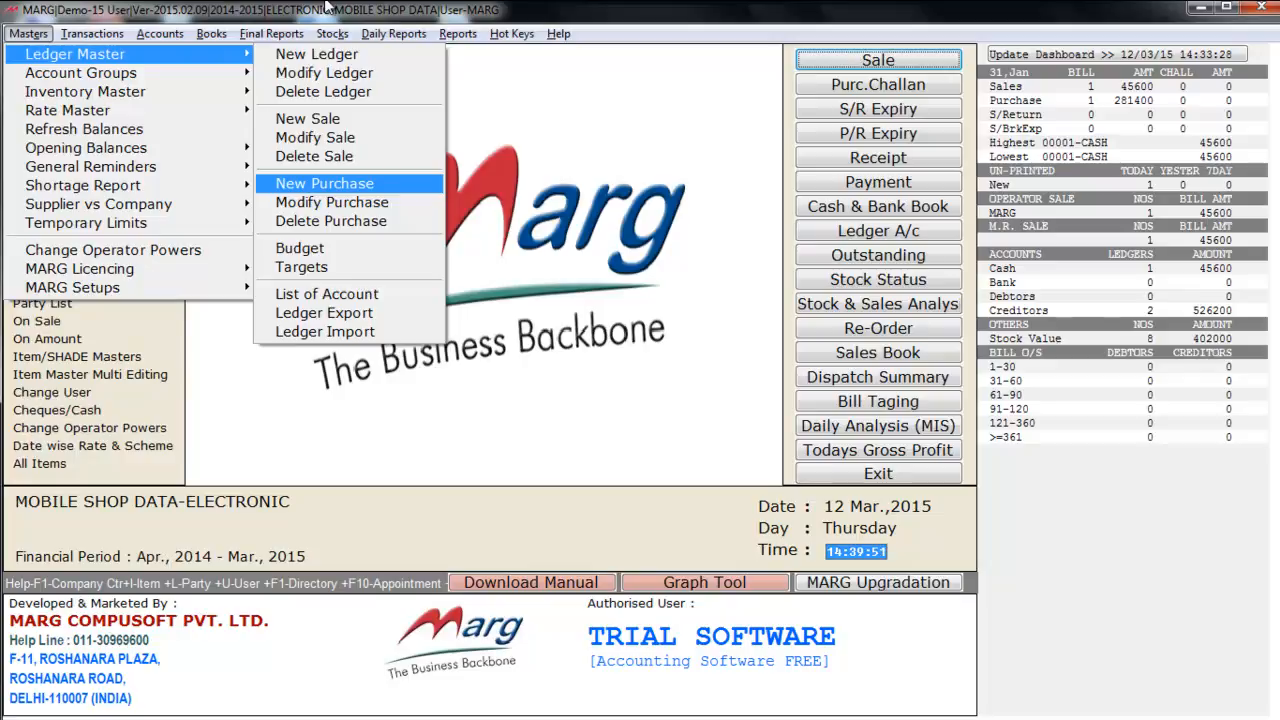
{"action": "key", "text": "Down"}
{"action": "key", "text": "Down"}
{"action": "key", "text": "Down"}
{"action": "key", "text": "Up"}
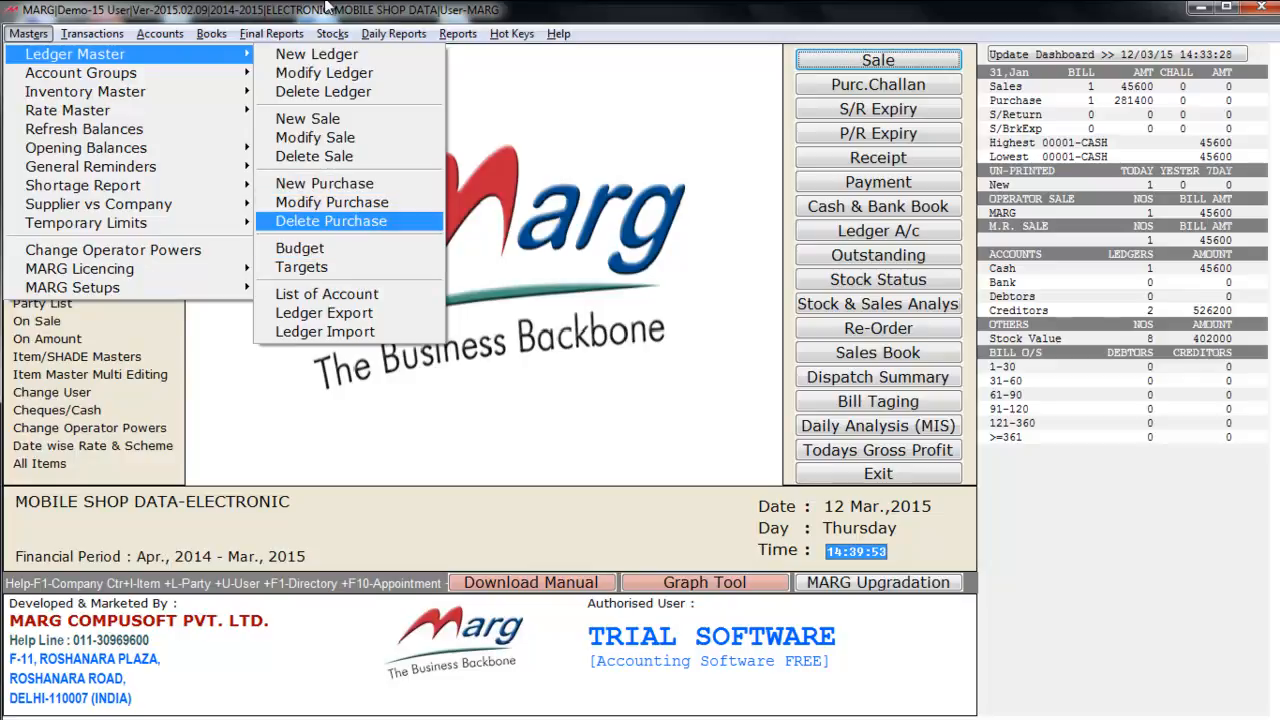
{"action": "key", "text": "Up"}
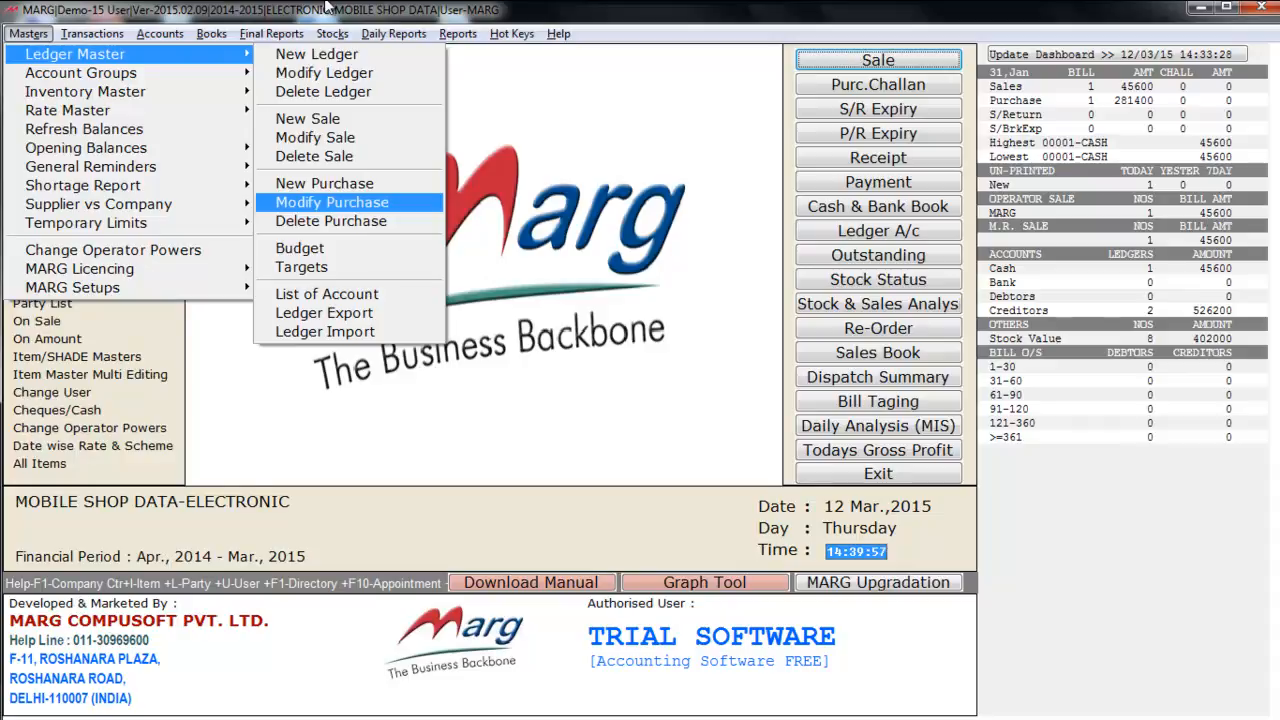
{"action": "key", "text": "Down"}
- Review the budget, export and import ledger options, then close the Ledger Master submenu
{"action": "key", "text": "Down"}
{"action": "key", "text": "Down"}
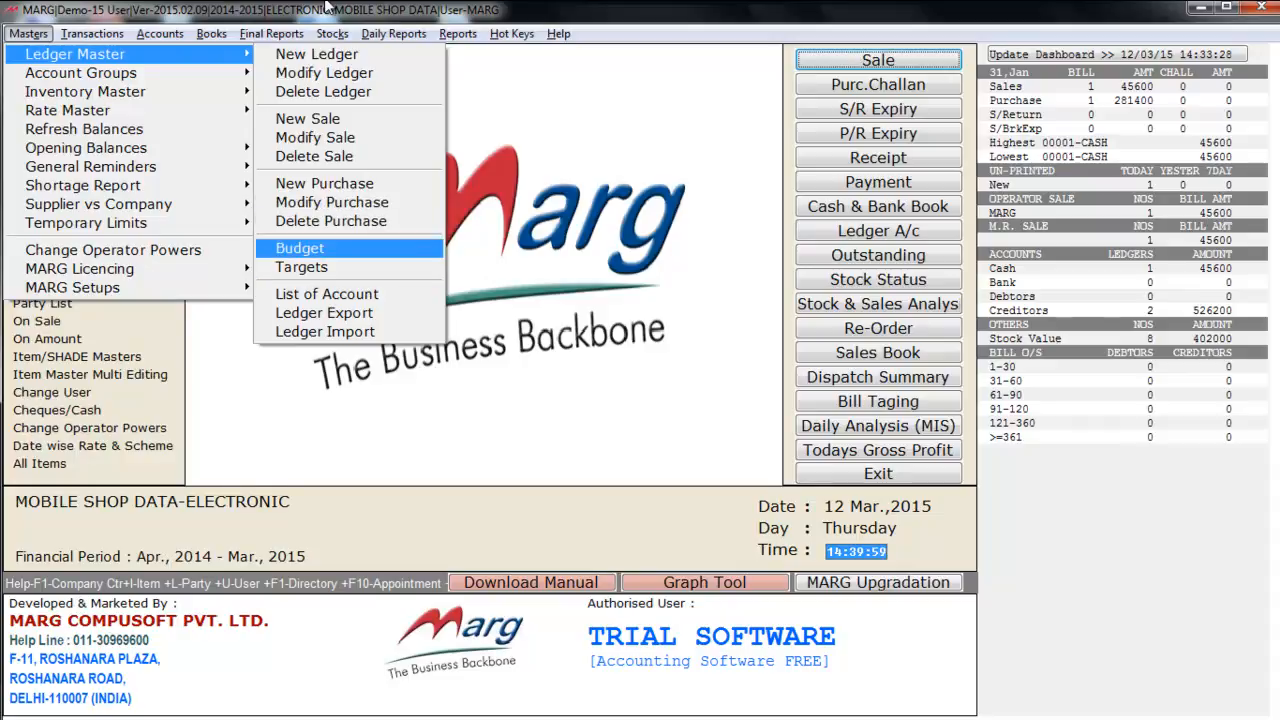
{"action": "key", "text": "Up"}
{"action": "key", "text": "Down"}
{"action": "key", "text": "Down"}
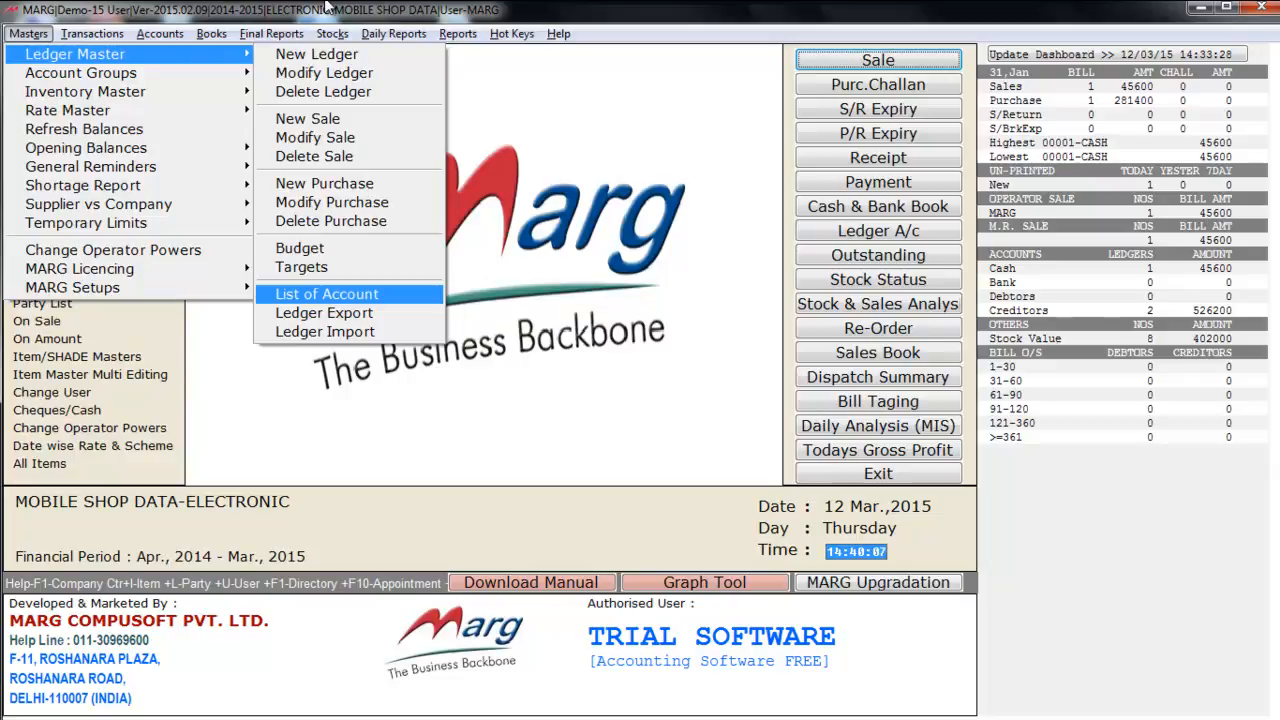
{"action": "key", "text": "Down"}
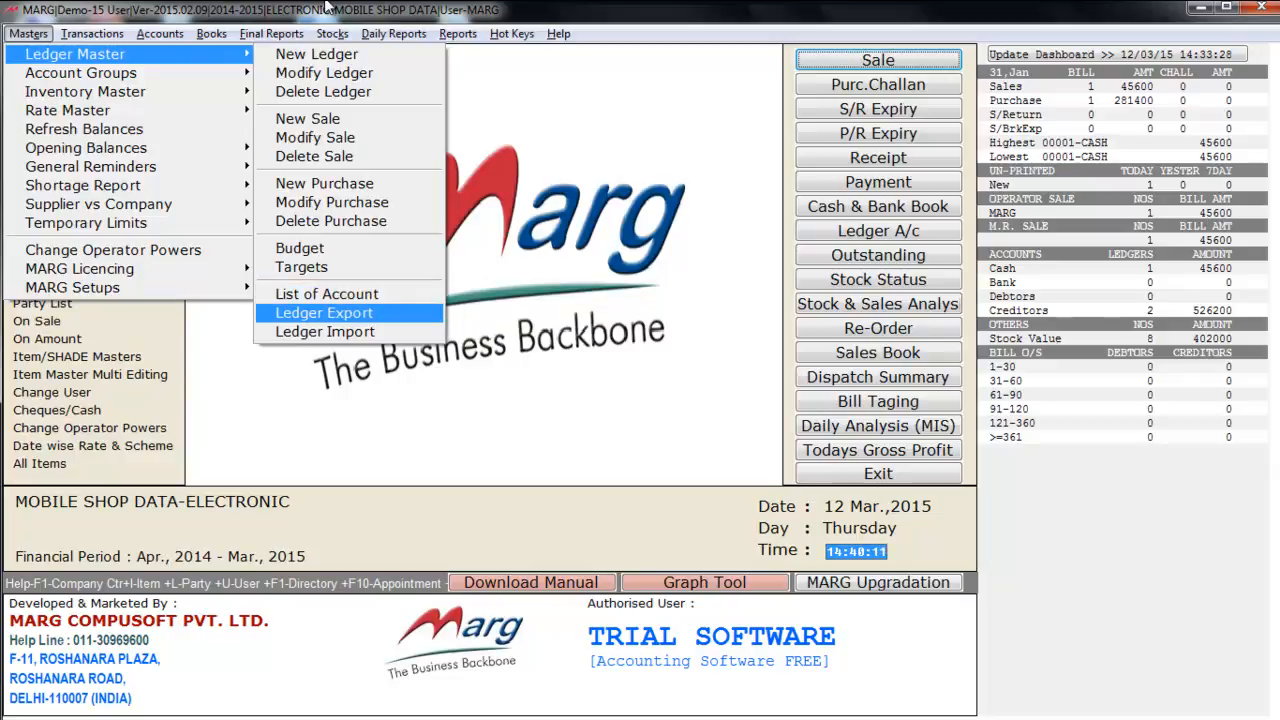
{"action": "key", "text": "Down"}
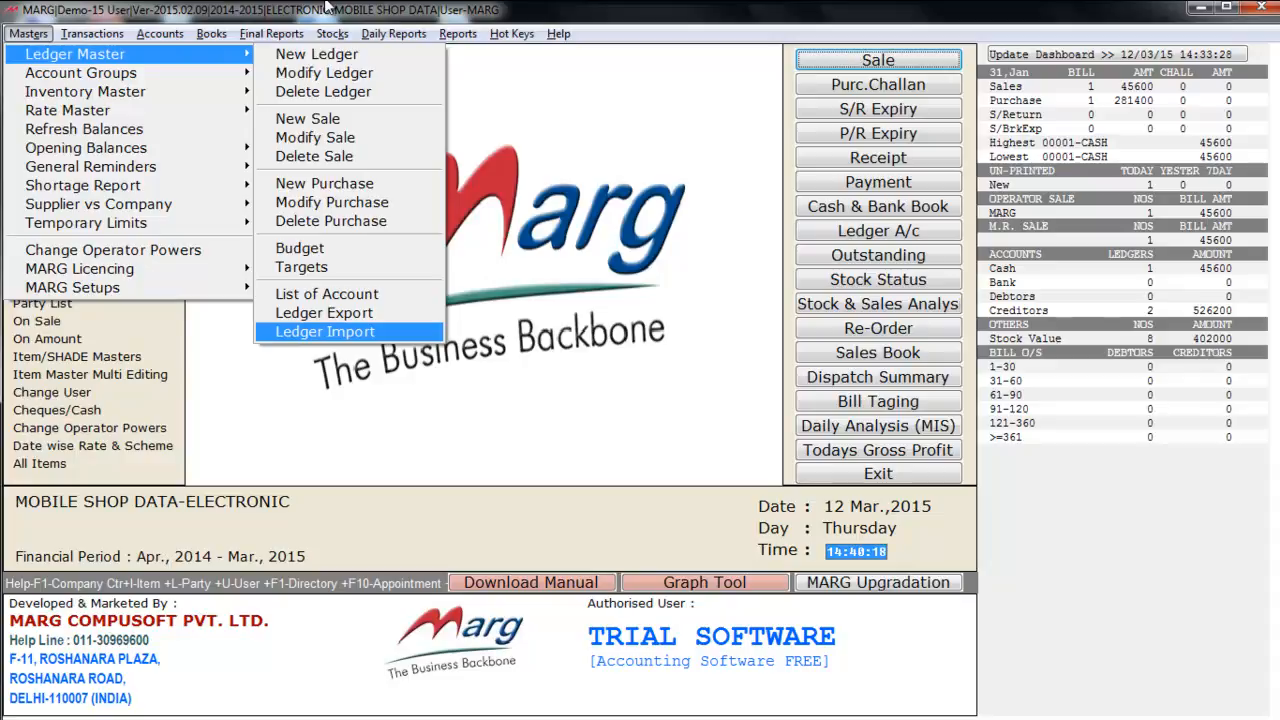
{"action": "key", "text": "Escape"}
{"action": "key", "text": "Down"}
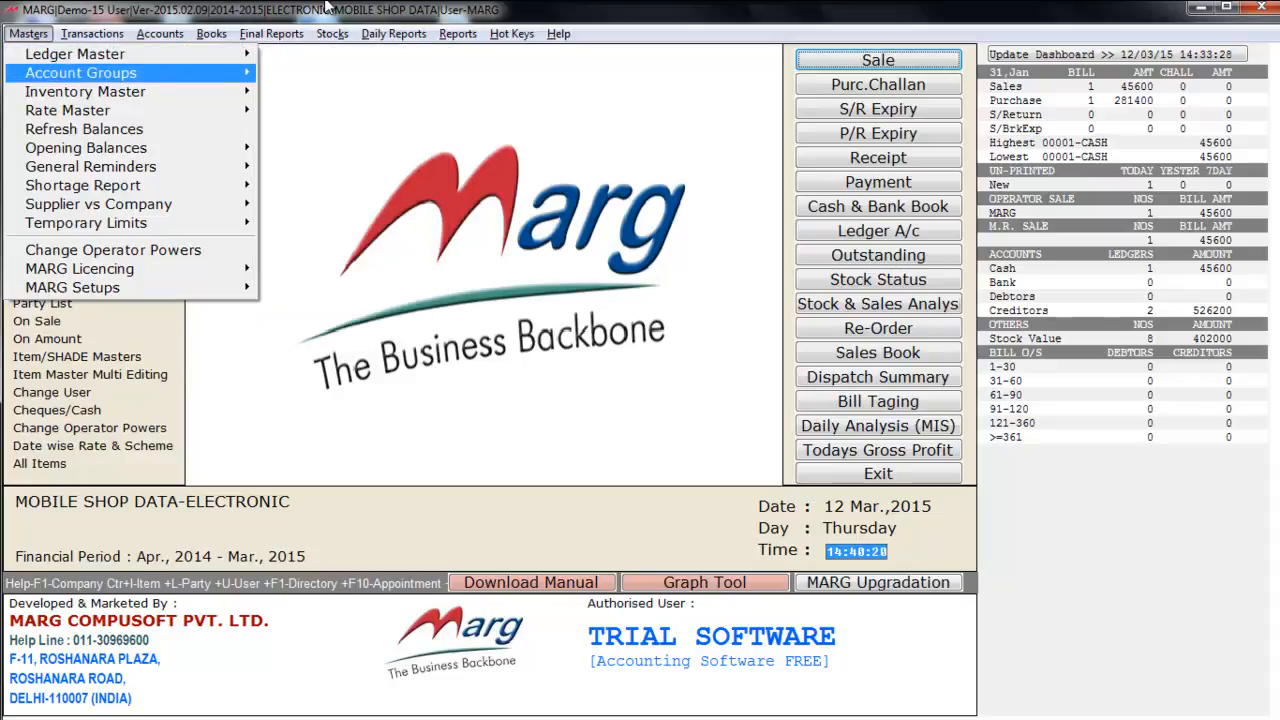
- Open Account Groups > New Group, scroll the groups down to DUTIES & TAXES, then close it
{"action": "key", "text": "Right"}
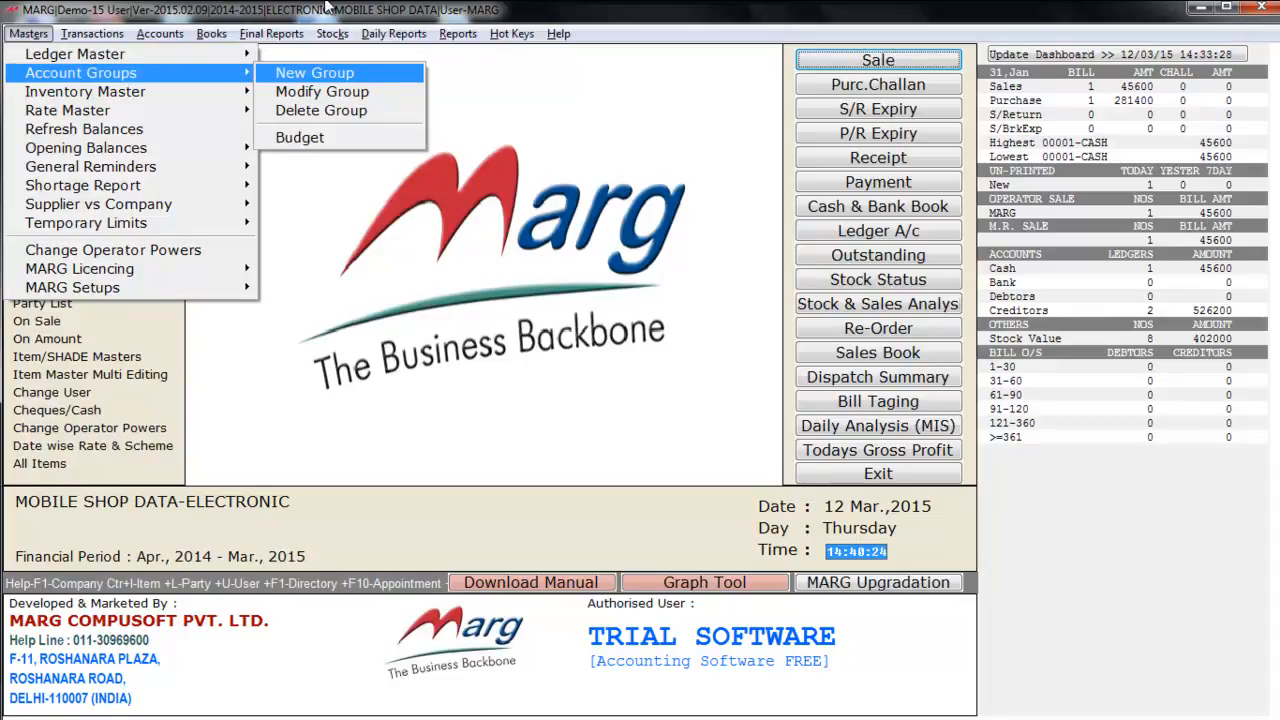
{"action": "key", "text": "Down"}
{"action": "key", "text": "Up"}
{"action": "key", "text": "Return"}
{"action": "key", "text": "Down"}
{"action": "key", "text": "Down"}
{"action": "key", "text": "Down"}
{"action": "key", "text": "Down"}
{"action": "key", "text": "Down"}
{"action": "key", "text": "Down"}
{"action": "key", "text": "Down"}
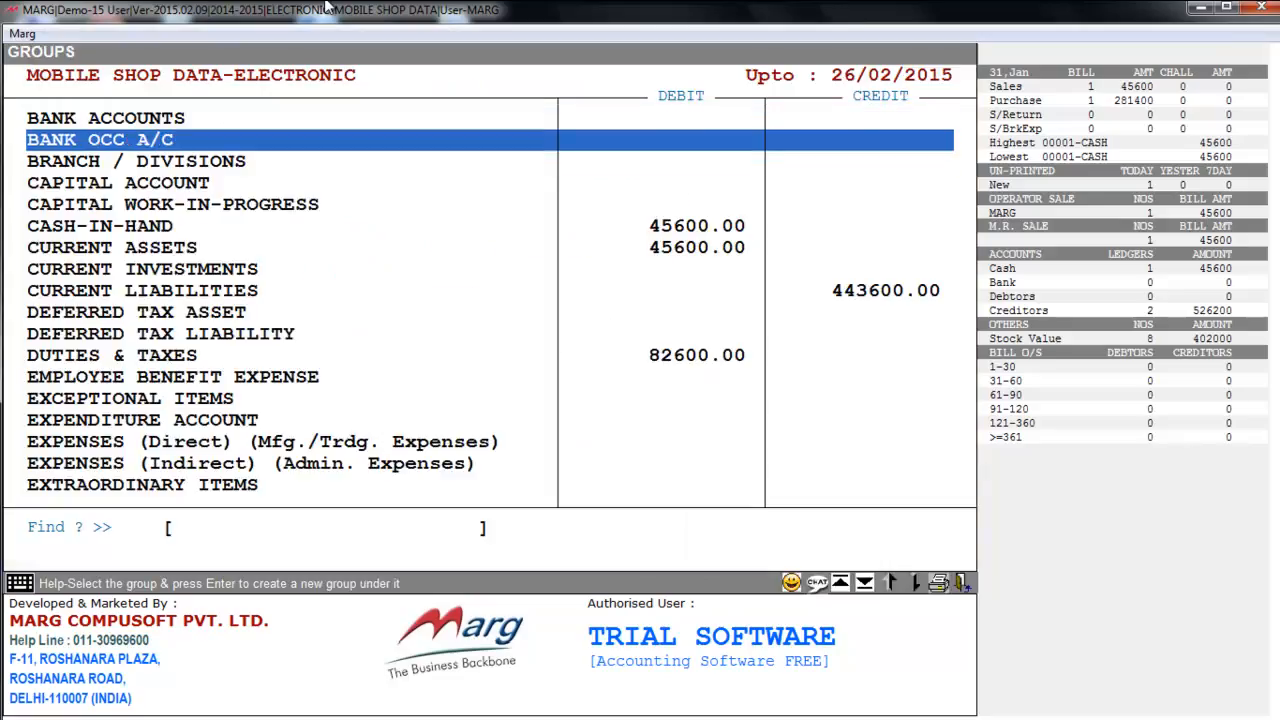
{"action": "key", "text": "Down"}
{"action": "key", "text": "Down"}
{"action": "key", "text": "Down"}
{"action": "key", "text": "Down"}
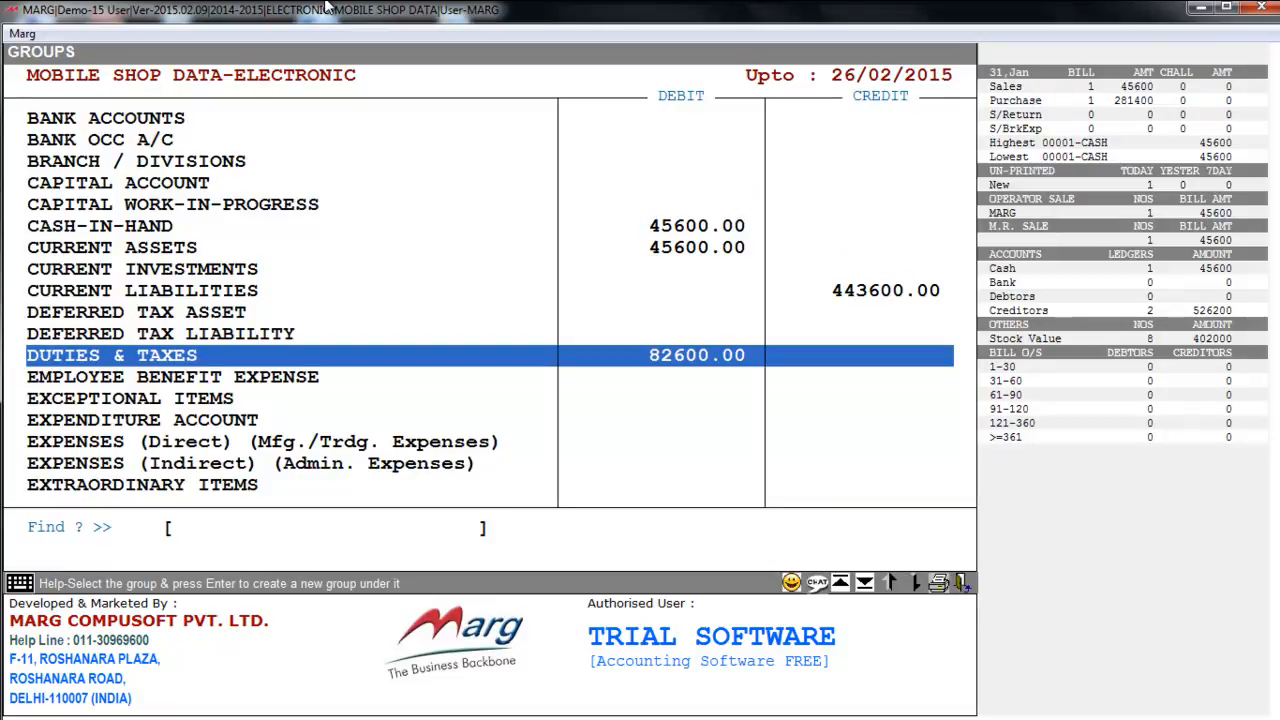
{"action": "key", "text": "Escape"}
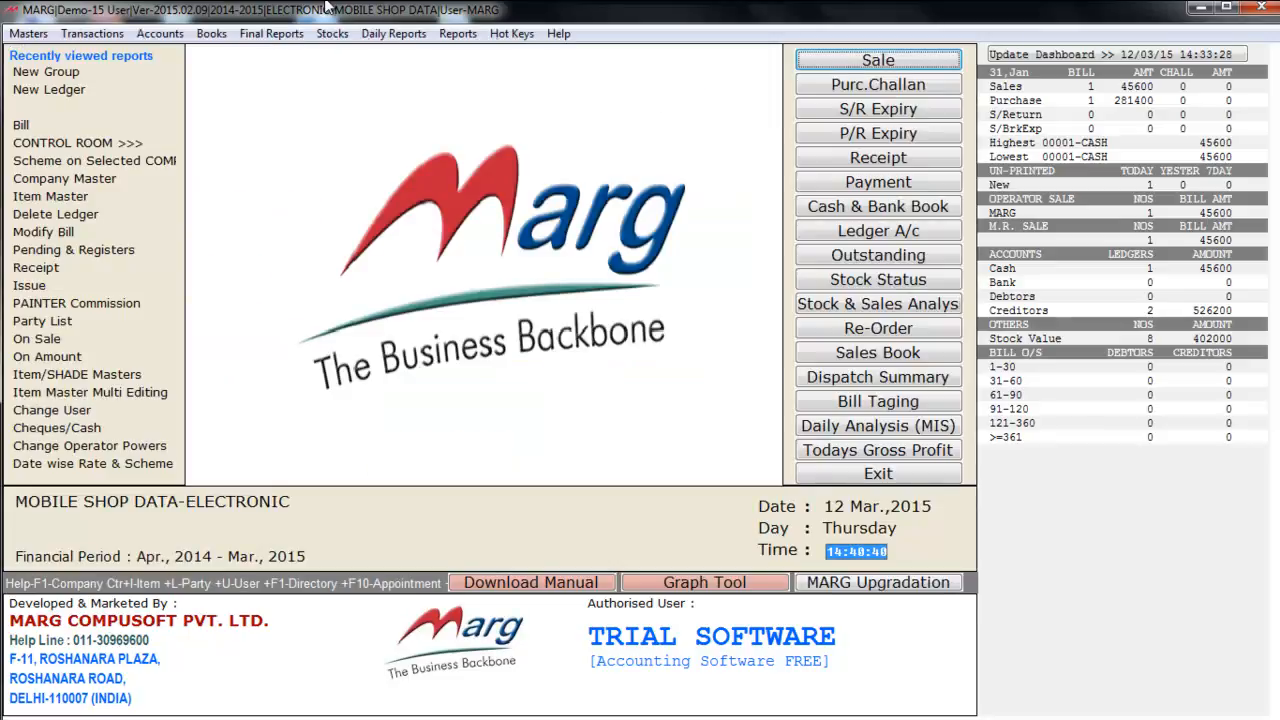
- Open Masters > Inventory Master and highlight Item Master rather than Company Master
{"action": "key", "text": "alt+m"}
{"action": "key", "text": "Down"}
{"action": "key", "text": "Down"}
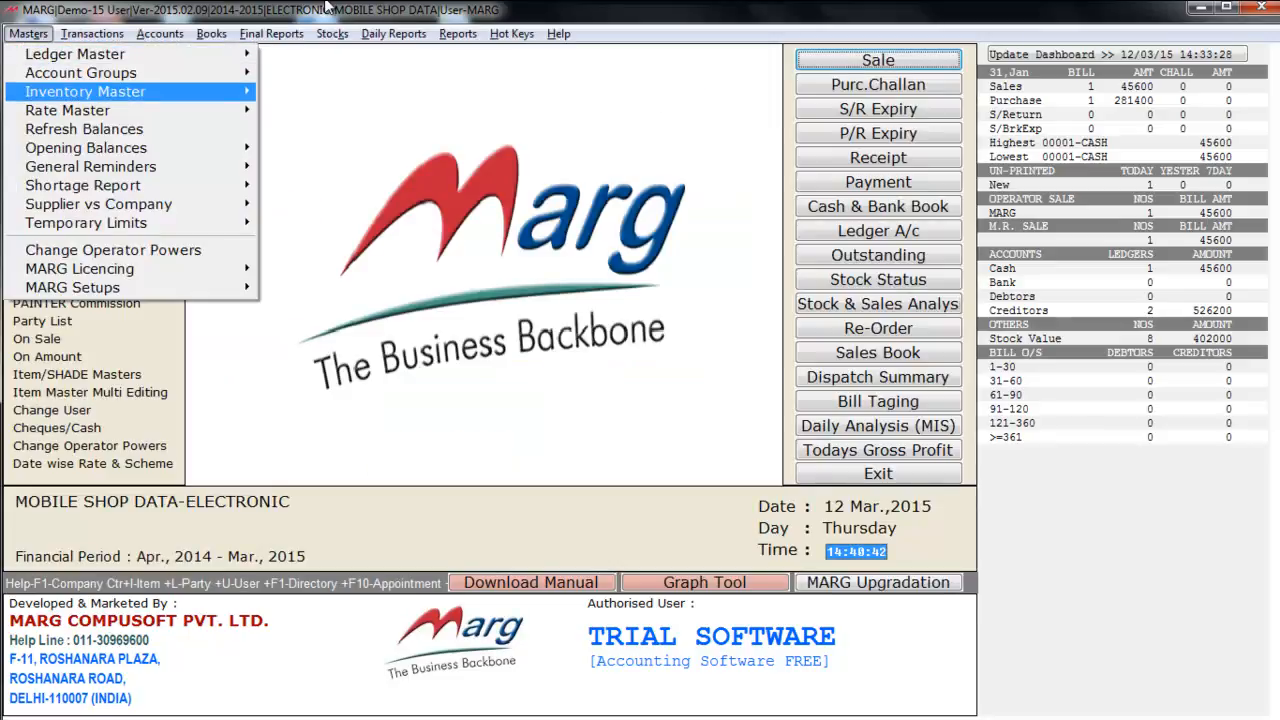
{"action": "key", "text": "Right"}
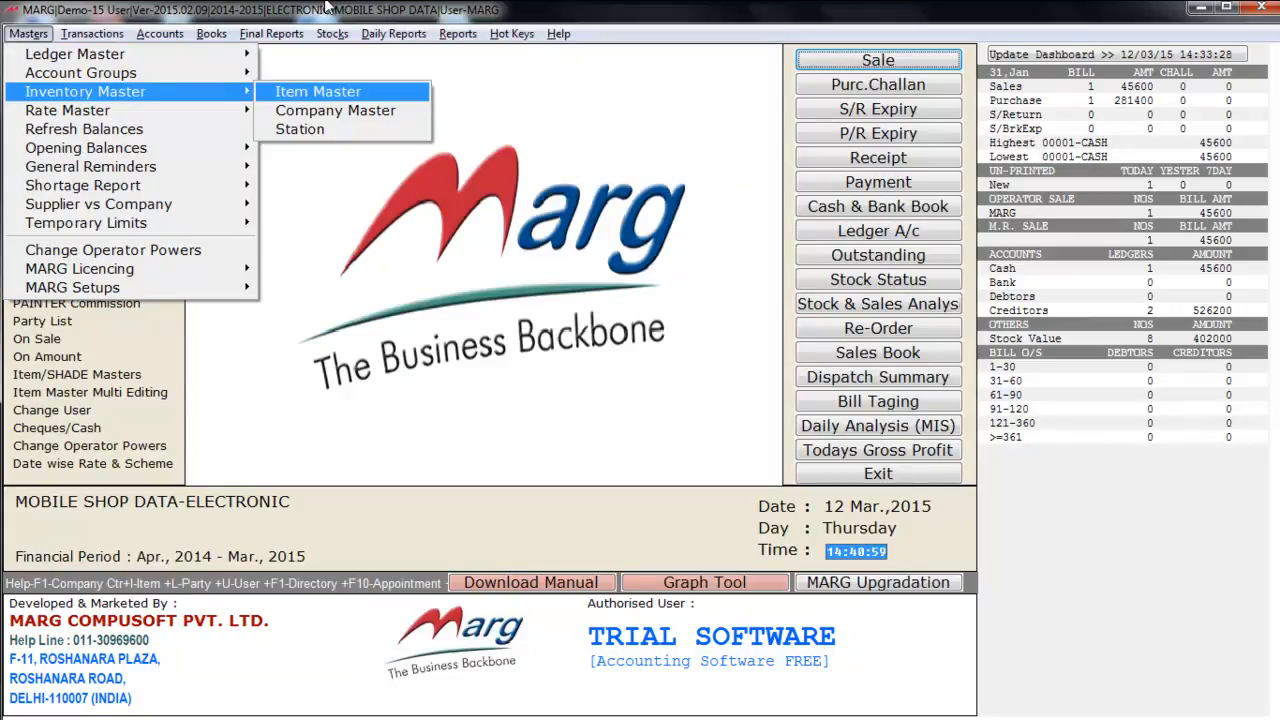
{"action": "key", "text": "Down"}
{"action": "key", "text": "Down"}
{"action": "key", "text": "Up"}
{"action": "key", "text": "Up"}
{"action": "key", "text": "Down"}
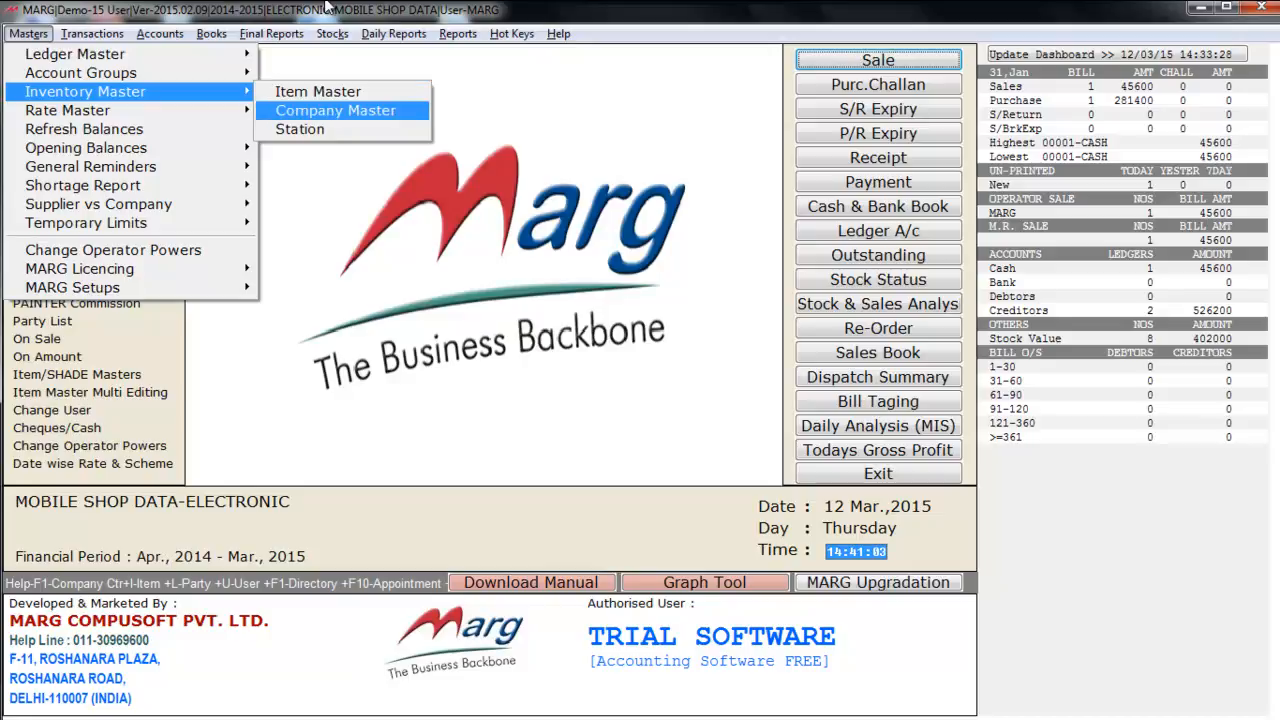
{"action": "key", "text": "Down"}
{"action": "key", "text": "Up"}
{"action": "key", "text": "Up"}
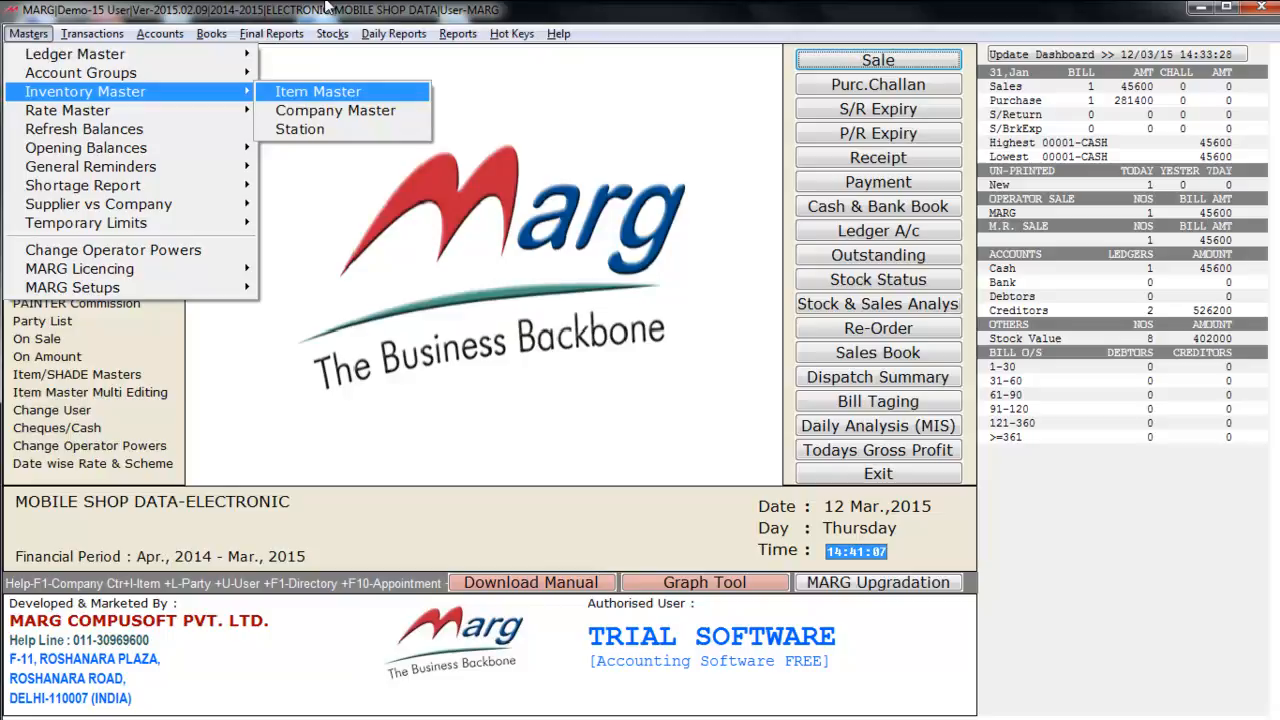
- Browse the Item Master products around MICROMAX ZESUS 3 and open a blank new product form
{"action": "key", "text": "Return"}
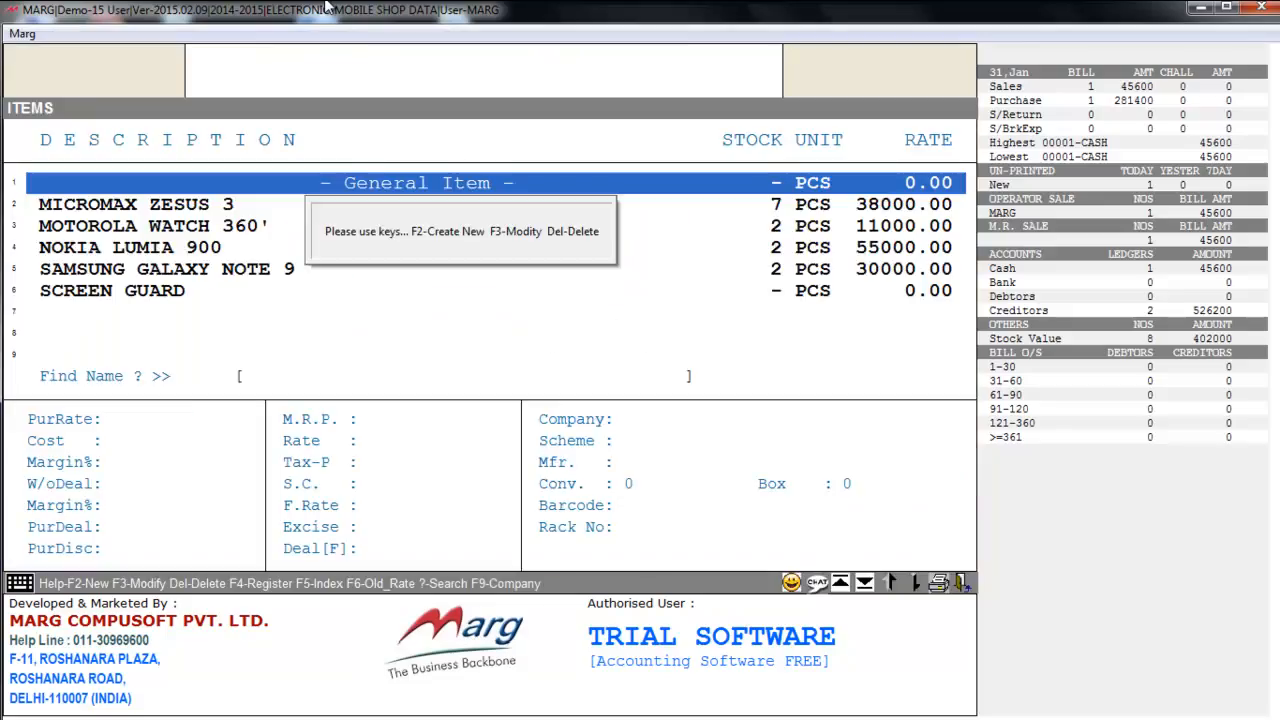
{"action": "key", "text": "Down"}
{"action": "key", "text": "Down"}
{"action": "key", "text": "Down"}
{"action": "key", "text": "Down"}
{"action": "key", "text": "Up"}
{"action": "key", "text": "Up"}
{"action": "key", "text": "Up"}
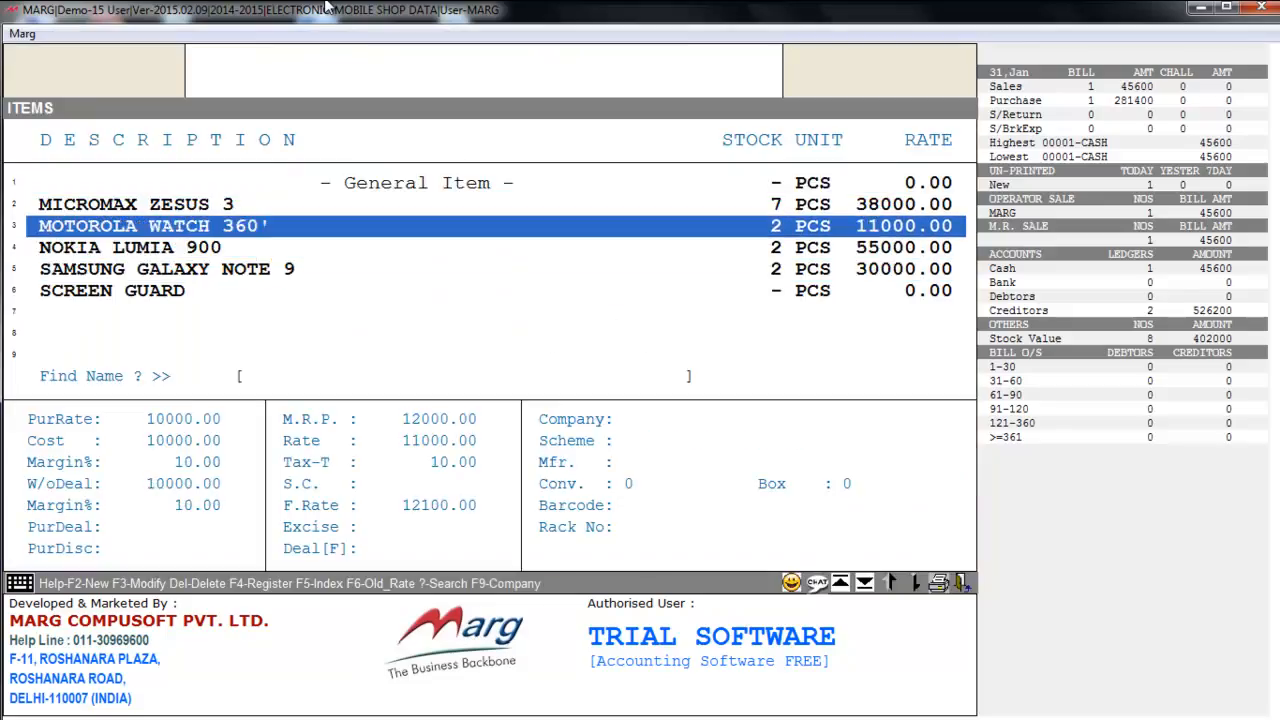
{"action": "key", "text": "Down"}
{"action": "key", "text": "Down"}
{"action": "key", "text": "Down"}
{"action": "key", "text": "Down"}
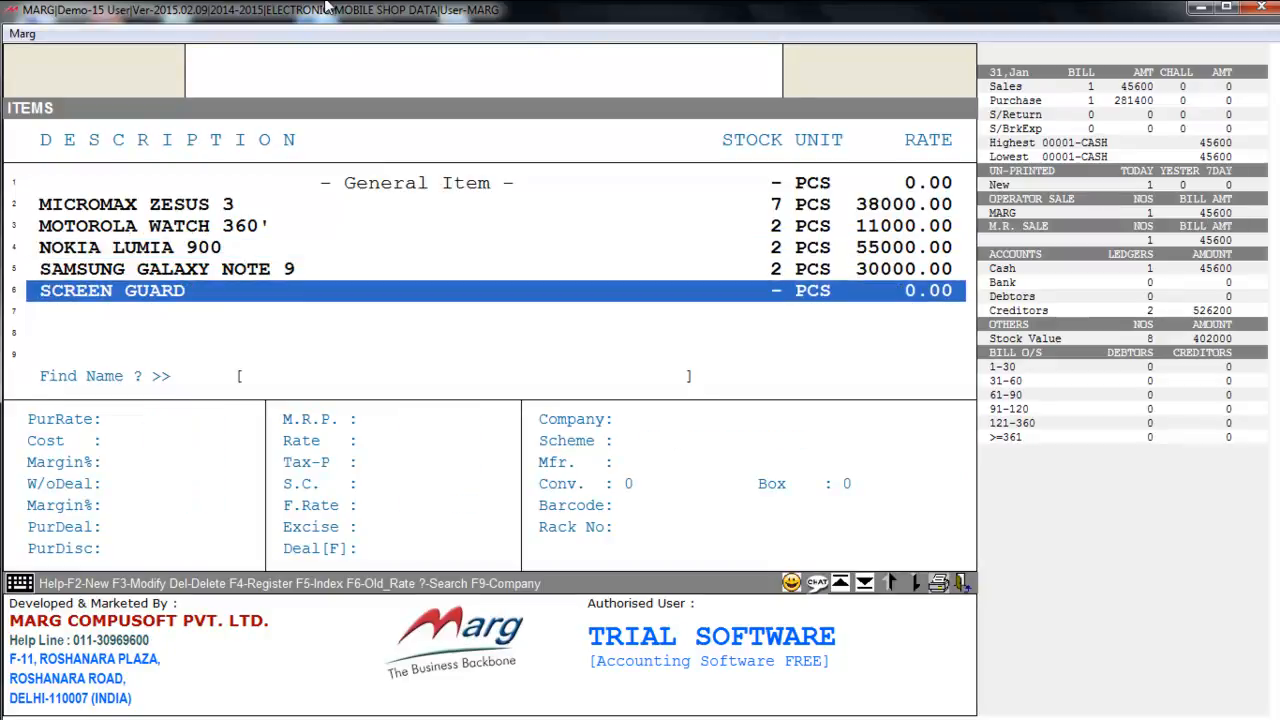
{"action": "key", "text": "Up"}
{"action": "key", "text": "Up"}
{"action": "key", "text": "Up"}
{"action": "key", "text": "Up"}
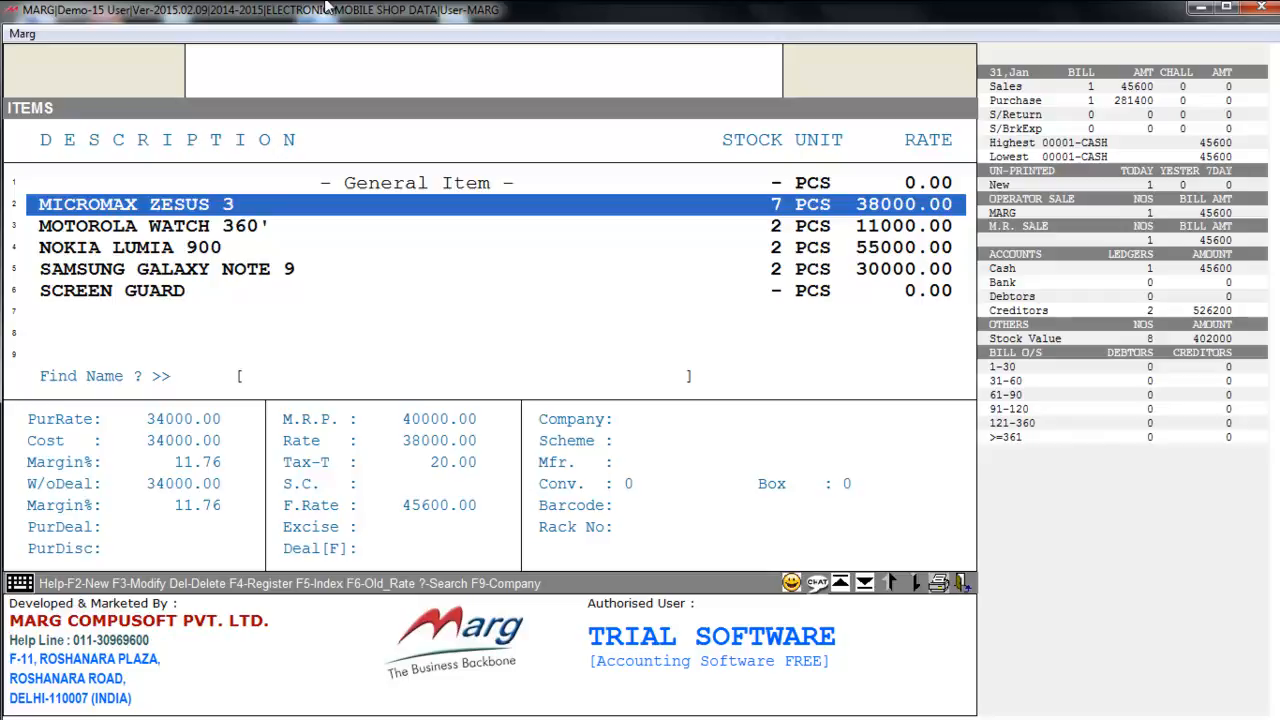
{"action": "key", "text": "F2"}
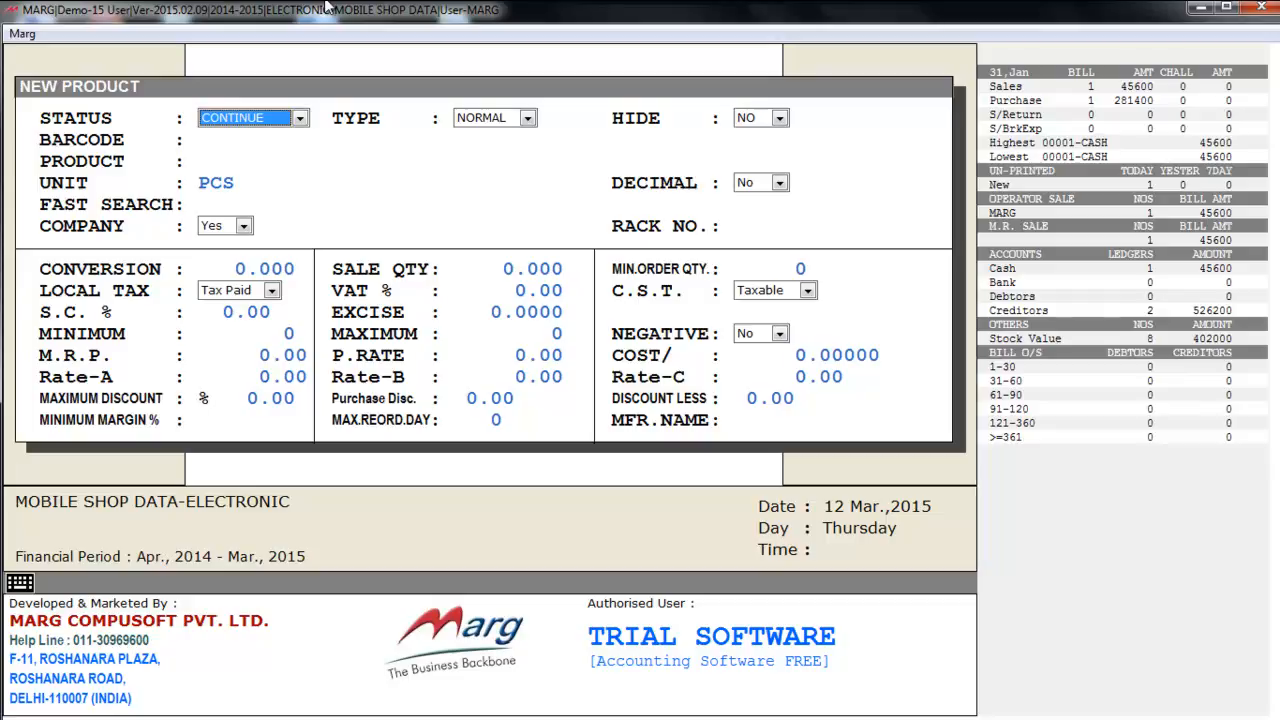
- Enter the product name HTC 820 with PCS as its unit
{"action": "key", "text": "Return"}
{"action": "key", "text": "Return"}
{"action": "key", "text": "Return"}
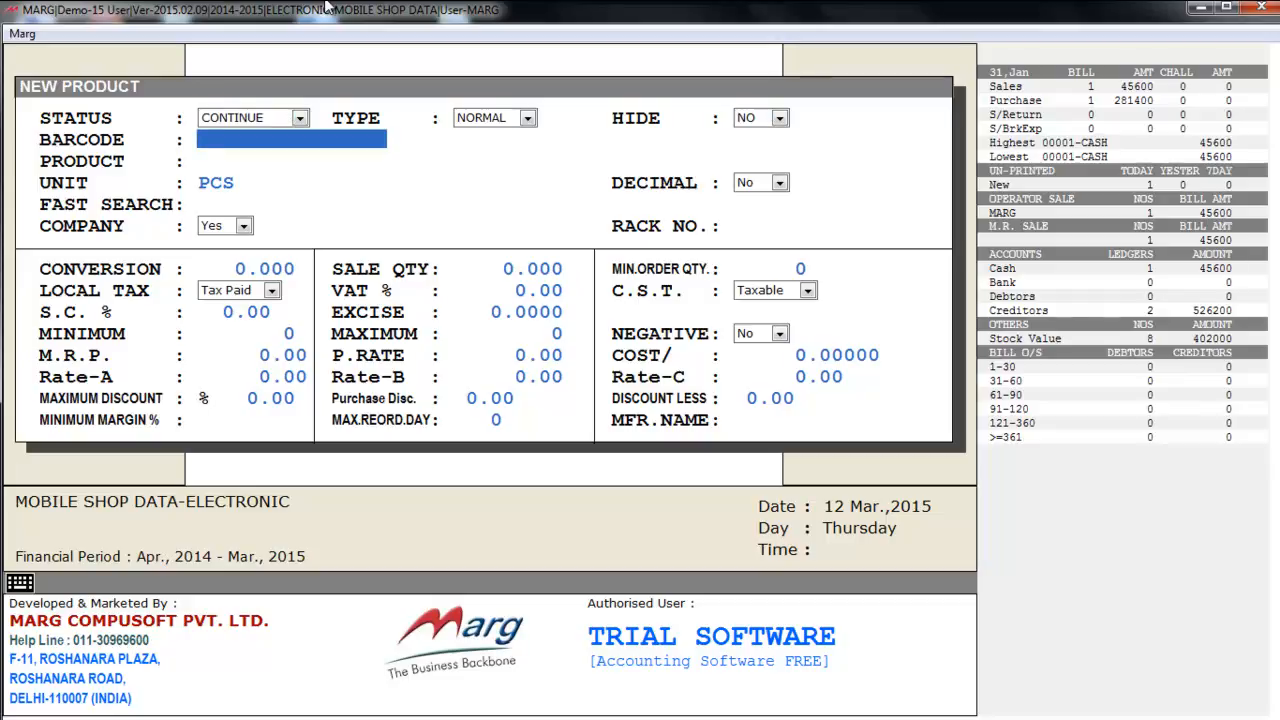
{"action": "key", "text": "Return"}
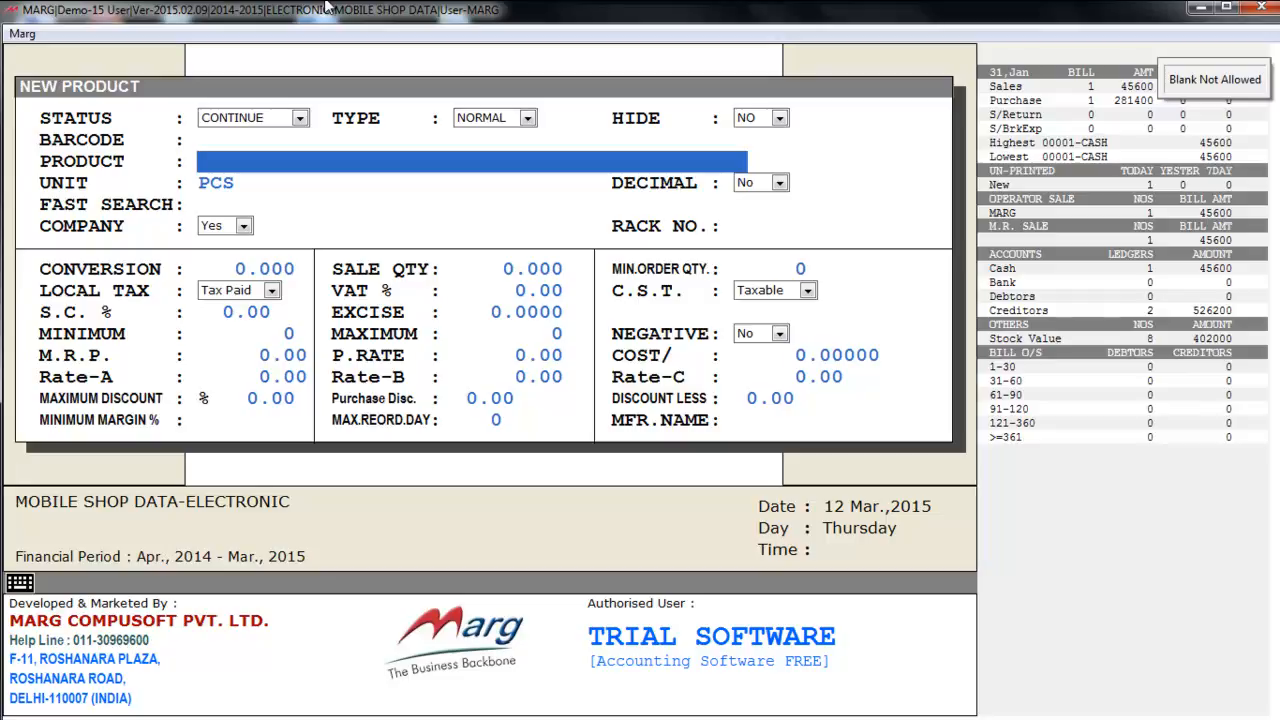
{"action": "type", "text": "HT"}
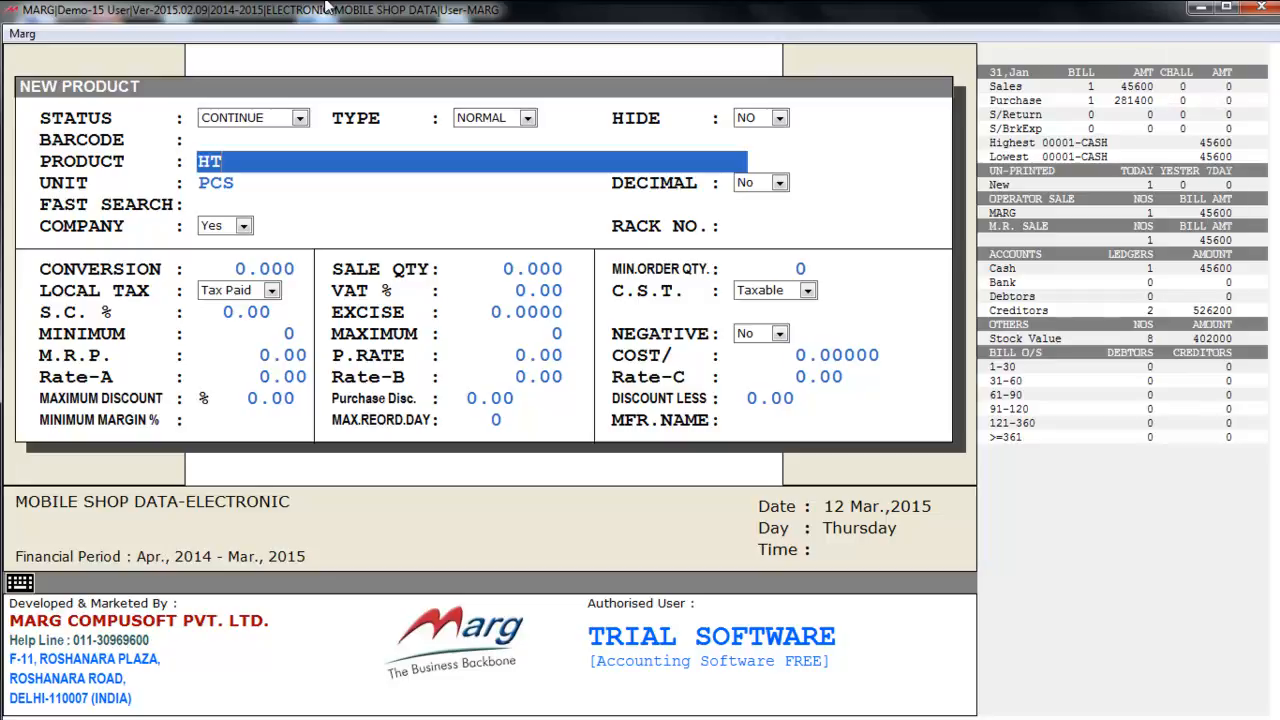
{"action": "type", "text": "C 820"}
{"action": "key", "text": "Return"}
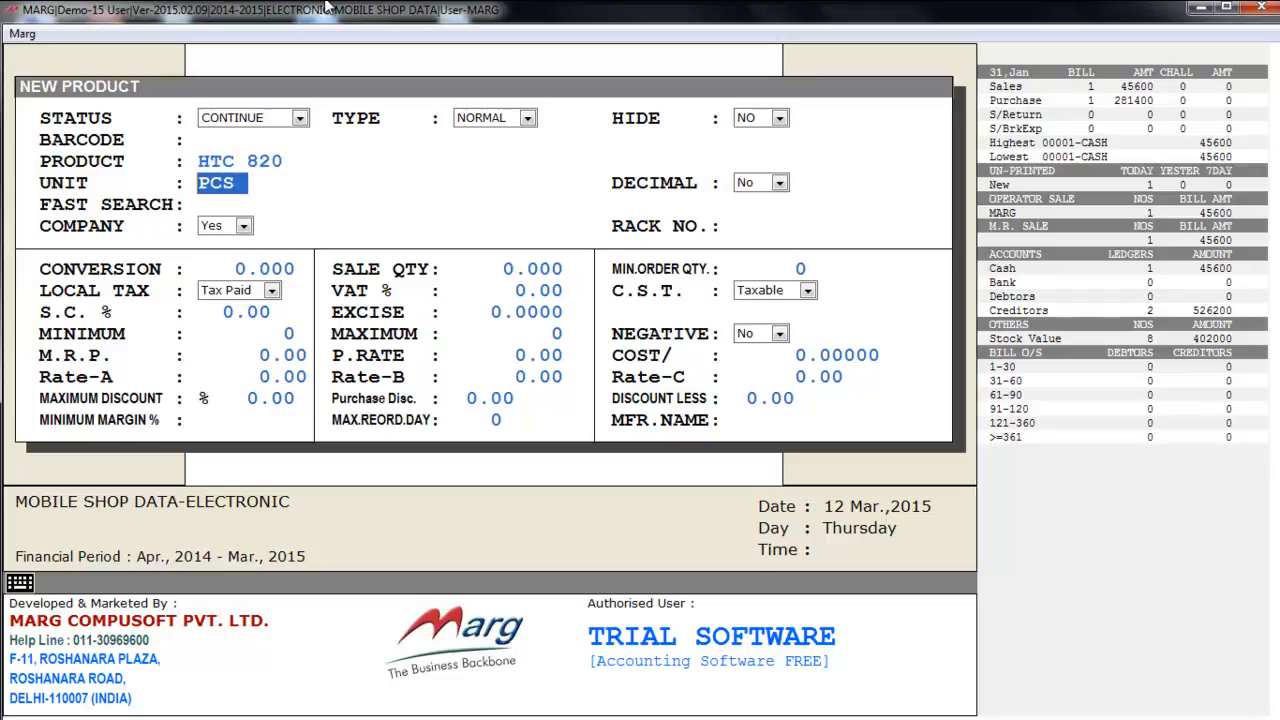
{"action": "key", "text": "Return"}
{"action": "key", "text": "Return"}
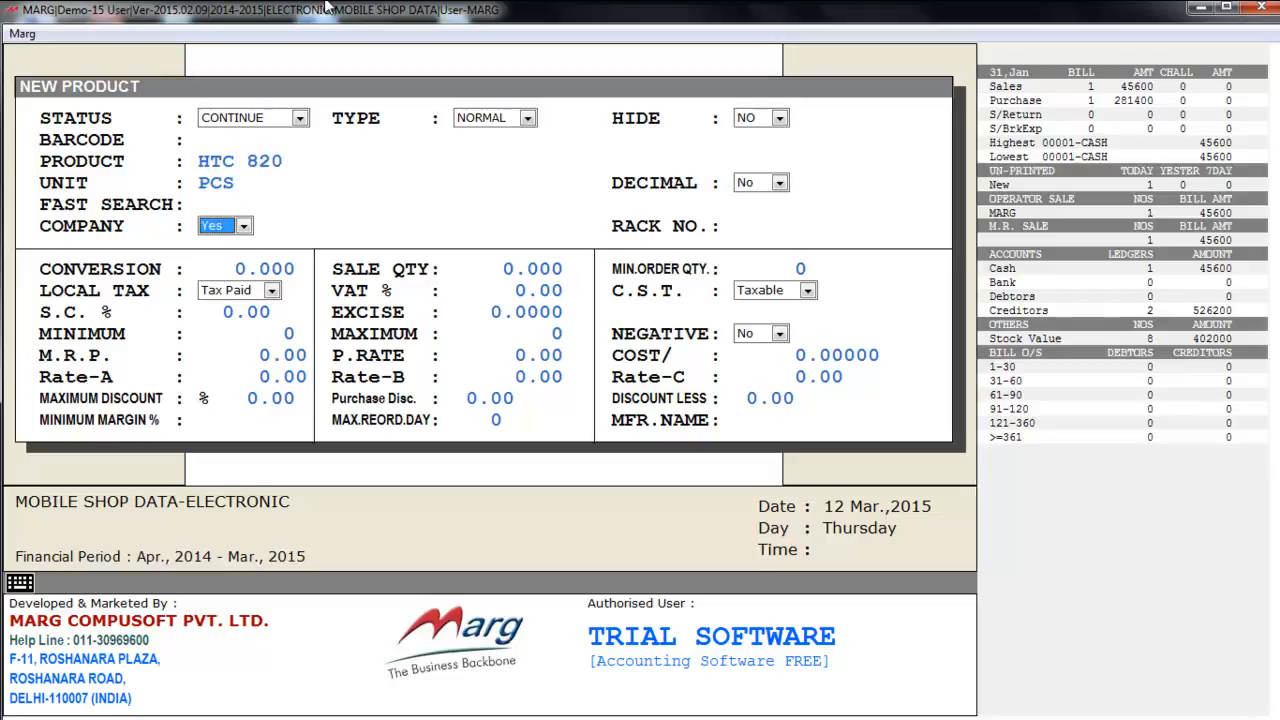
- Create a new company HTC and assign it to the product
{"action": "key", "text": "space"}
{"action": "key", "text": "Up"}
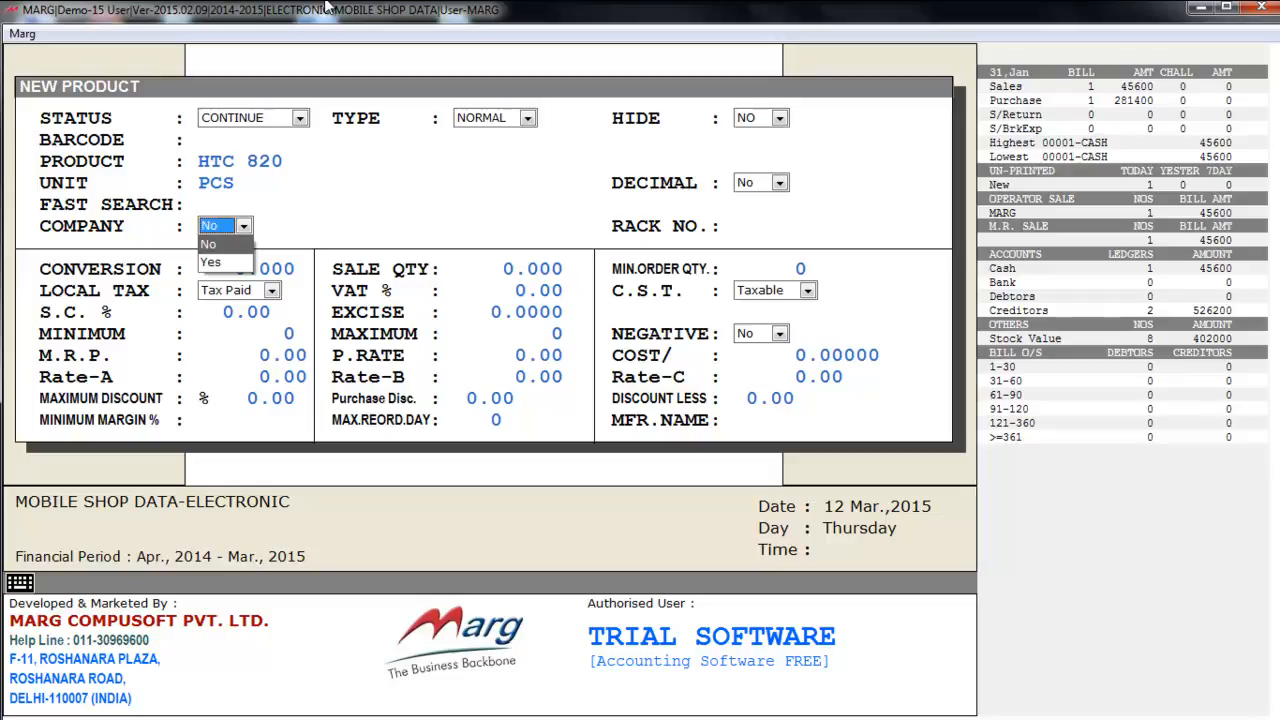
{"action": "key", "text": "Return"}
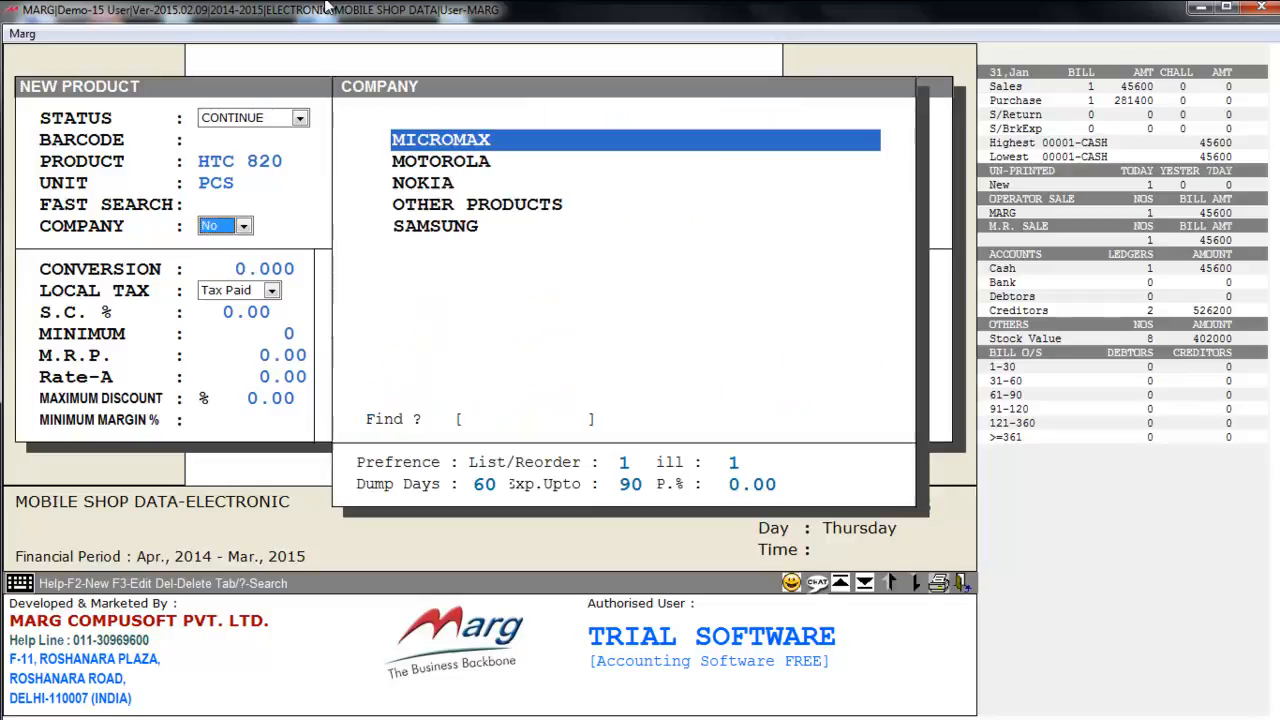
{"action": "key", "text": "Down"}
{"action": "key", "text": "Down"}
{"action": "key", "text": "Down"}
{"action": "key", "text": "Down"}
{"action": "key", "text": "Up"}
{"action": "key", "text": "Up"}
{"action": "key", "text": "Up"}
{"action": "key", "text": "Up"}
{"action": "key", "text": "Down"}
{"action": "key", "text": "Down"}
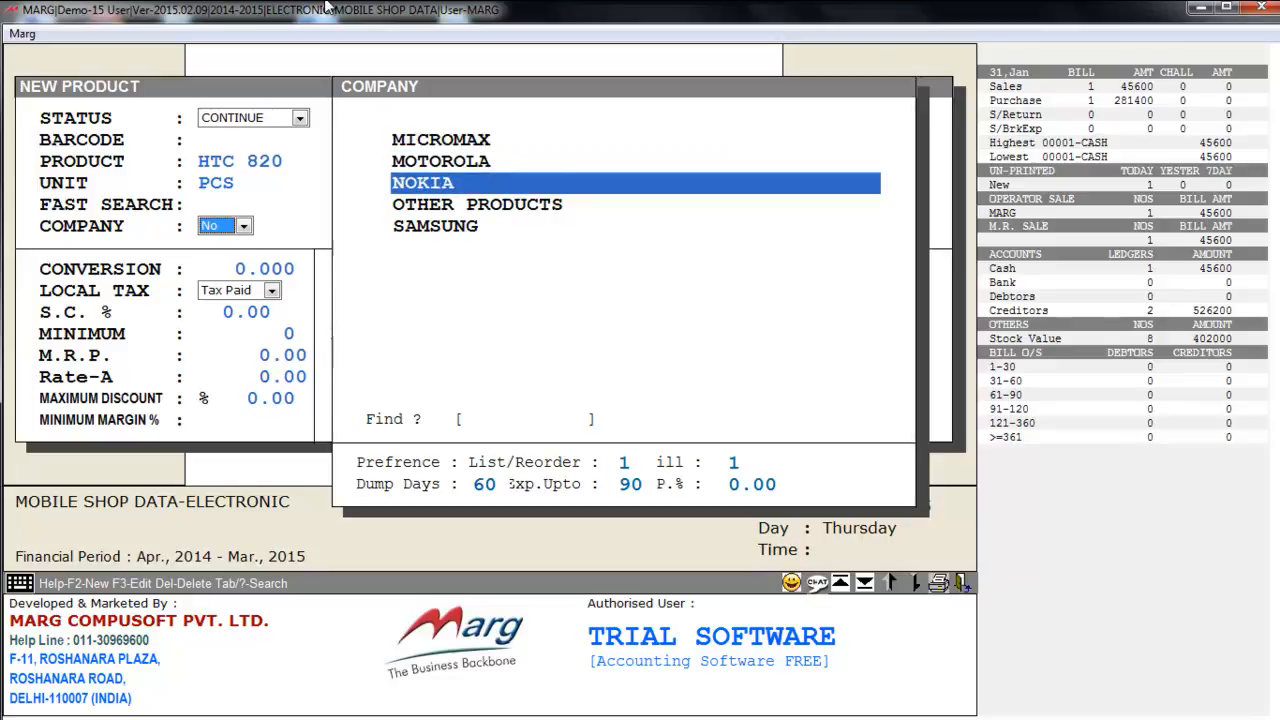
{"action": "key", "text": "Up"}
{"action": "key", "text": "Up"}
{"action": "key", "text": "F2"}
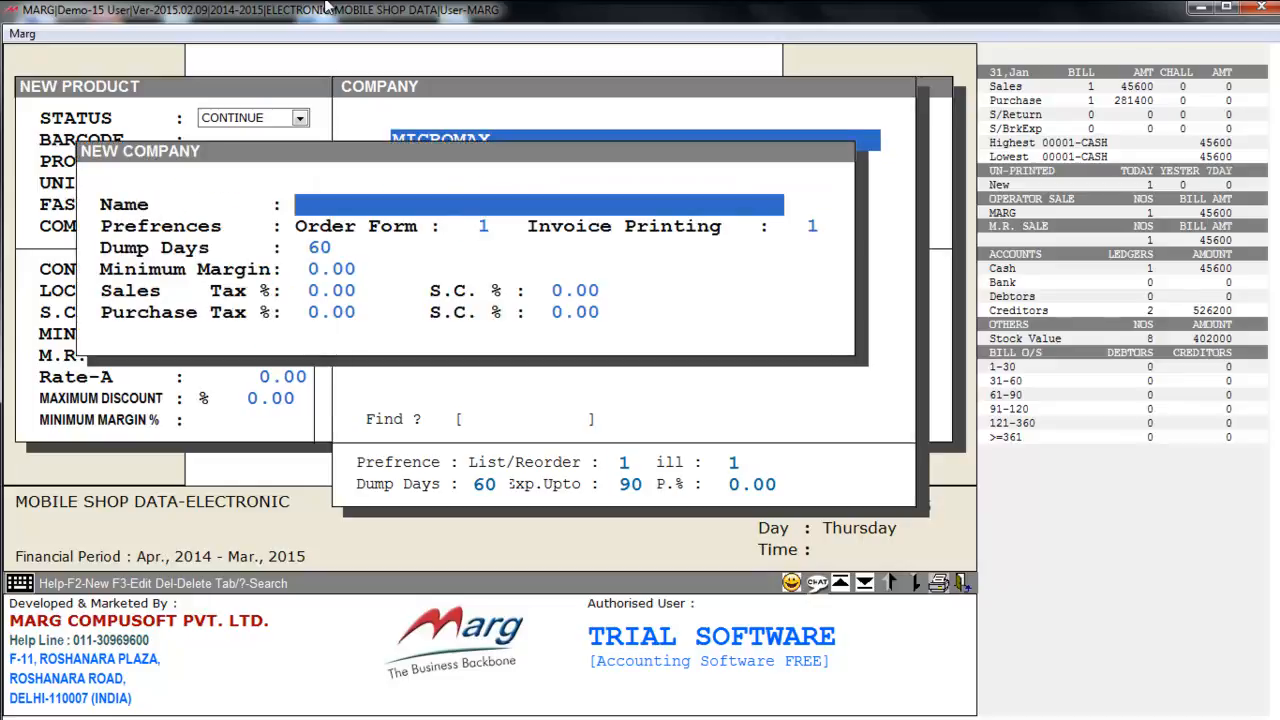
{"action": "type", "text": "HTC"}
{"action": "key", "text": "Return"}
{"action": "key", "text": "Return"}
{"action": "key", "text": "Return"}
{"action": "key", "text": "Return"}
{"action": "key", "text": "Return"}
{"action": "key", "text": "Return"}
{"action": "key", "text": "Return"}
{"action": "key", "text": "Return"}
{"action": "key", "text": "Return"}
{"action": "key", "text": "Return"}
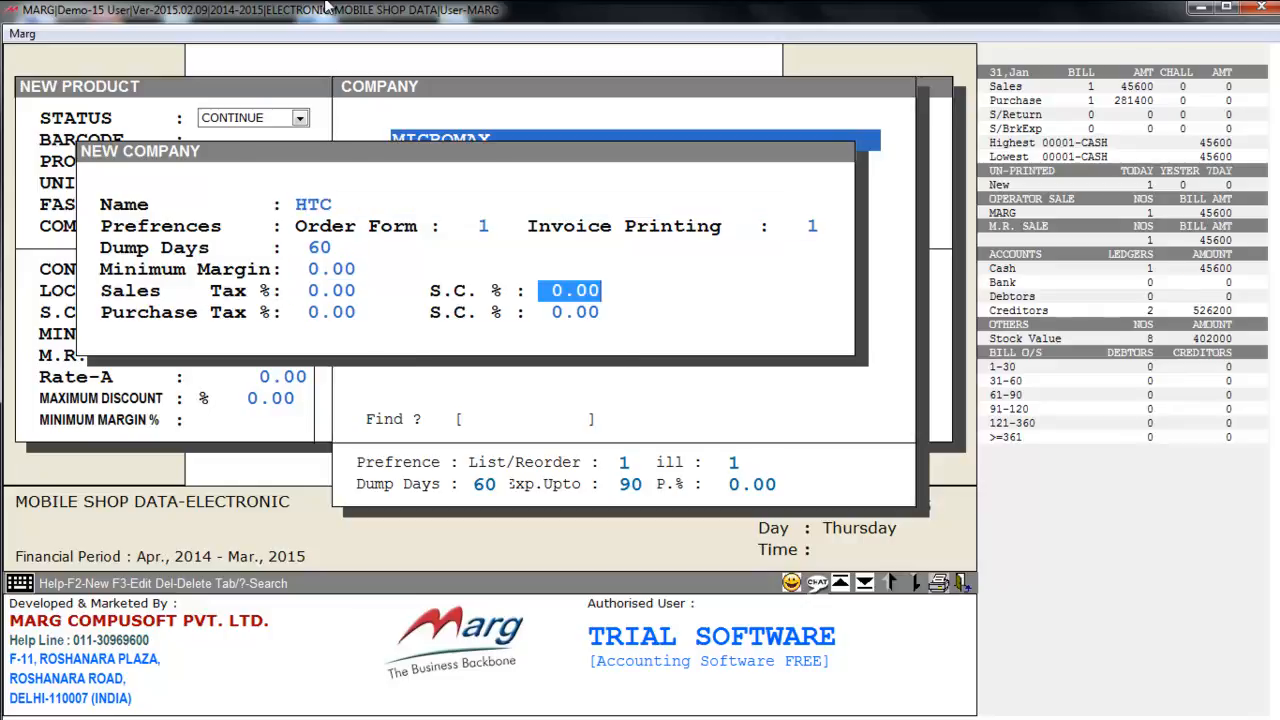
{"action": "key", "text": "Escape"}
{"action": "key", "text": "Return"}
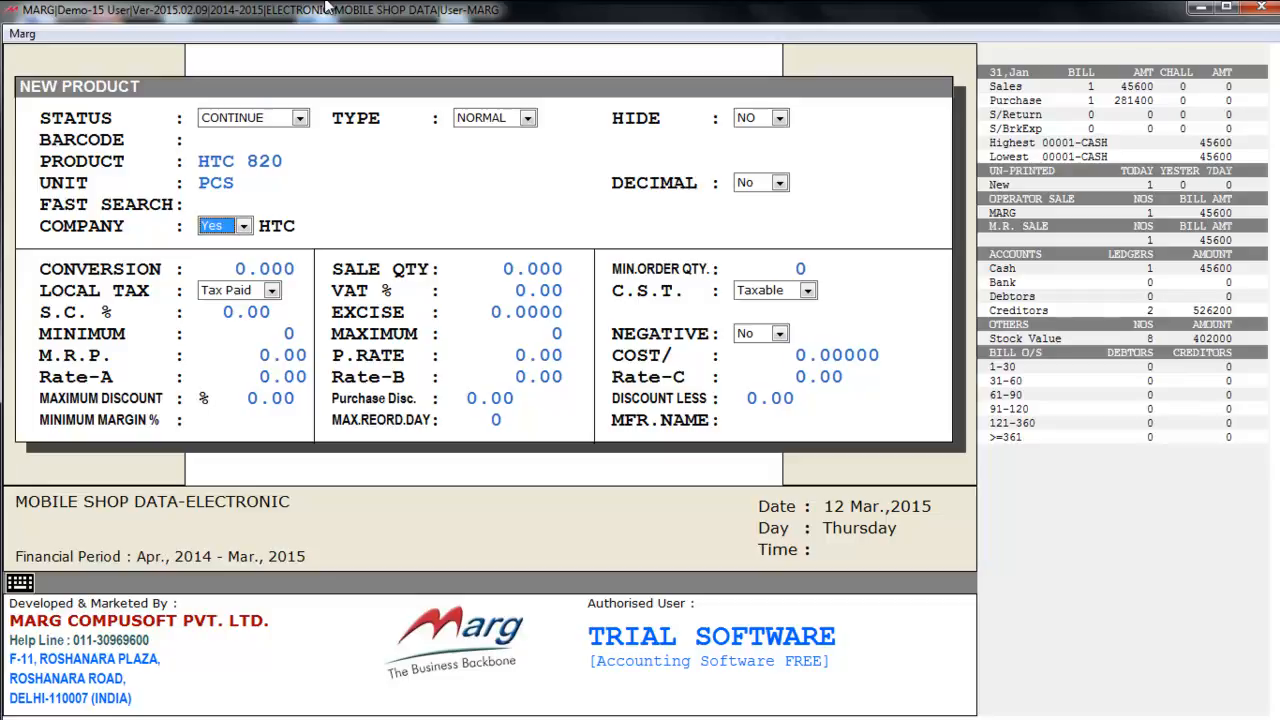
- Pass the tax, stock, M.R.P. and rate fields, save HTC 820 and return to the items list
{"action": "key", "text": "Return"}
{"action": "key", "text": "Return"}
{"action": "key", "text": "Return"}
{"action": "key", "text": "Return"}
{"action": "key", "text": "Return"}
{"action": "key", "text": "Return"}
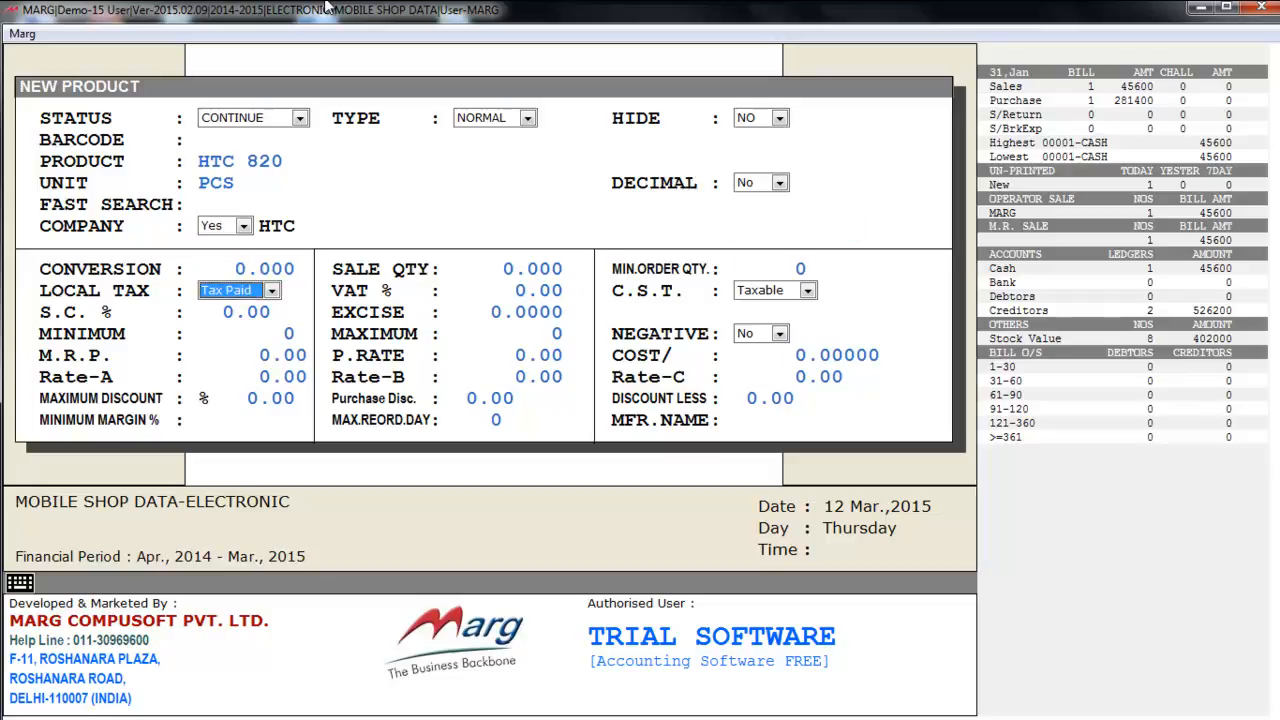
{"action": "key", "text": "Return"}
{"action": "key", "text": "Return"}
{"action": "key", "text": "Return"}
{"action": "key", "text": "Return"}
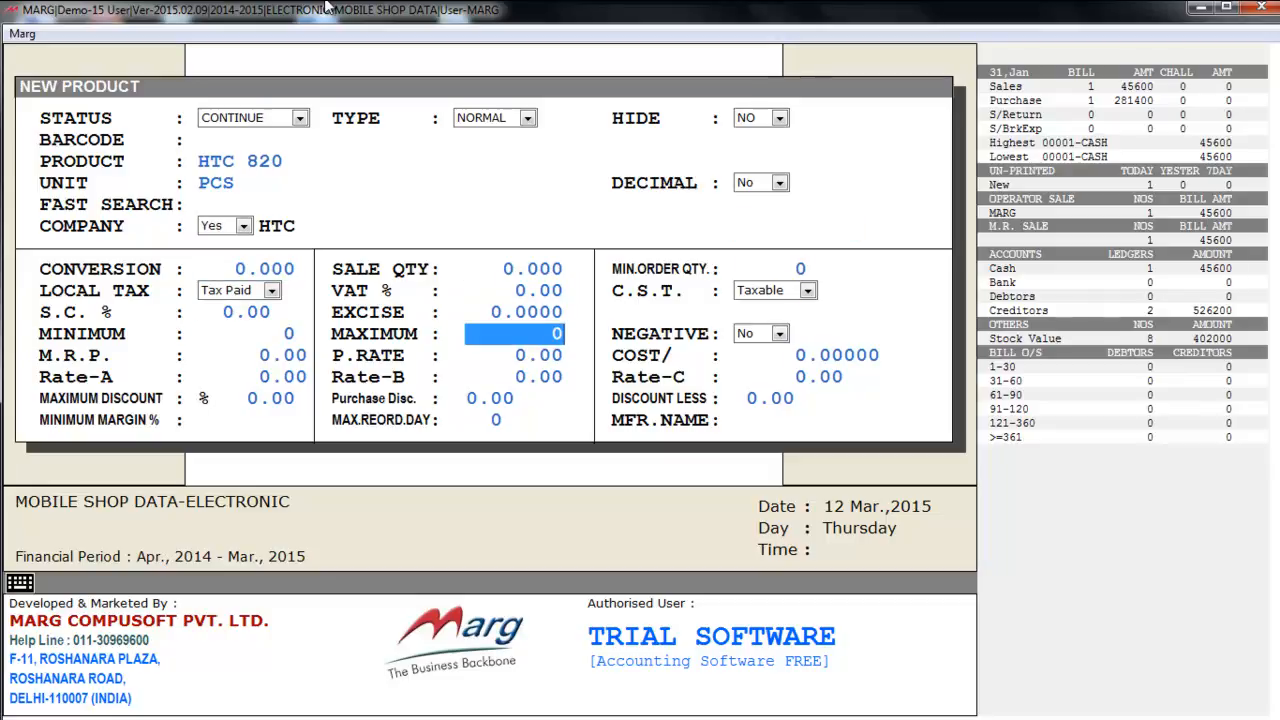
{"action": "key", "text": "Return"}
{"action": "key", "text": "Return"}
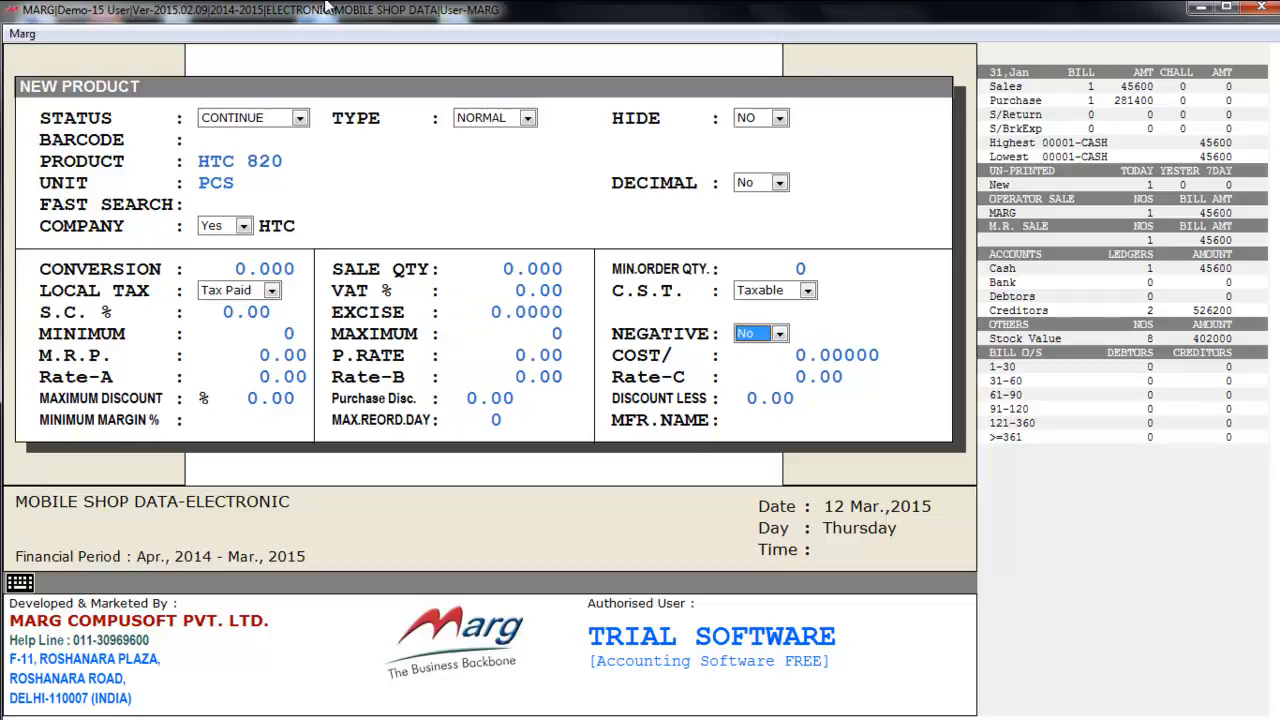
{"action": "key", "text": "Return"}
{"action": "key", "text": "Return"}
{"action": "key", "text": "Return"}
{"action": "key", "text": "Return"}
{"action": "key", "text": "Return"}
{"action": "key", "text": "Return"}
{"action": "key", "text": "Return"}
{"action": "key", "text": "Return"}
{"action": "key", "text": "Return"}
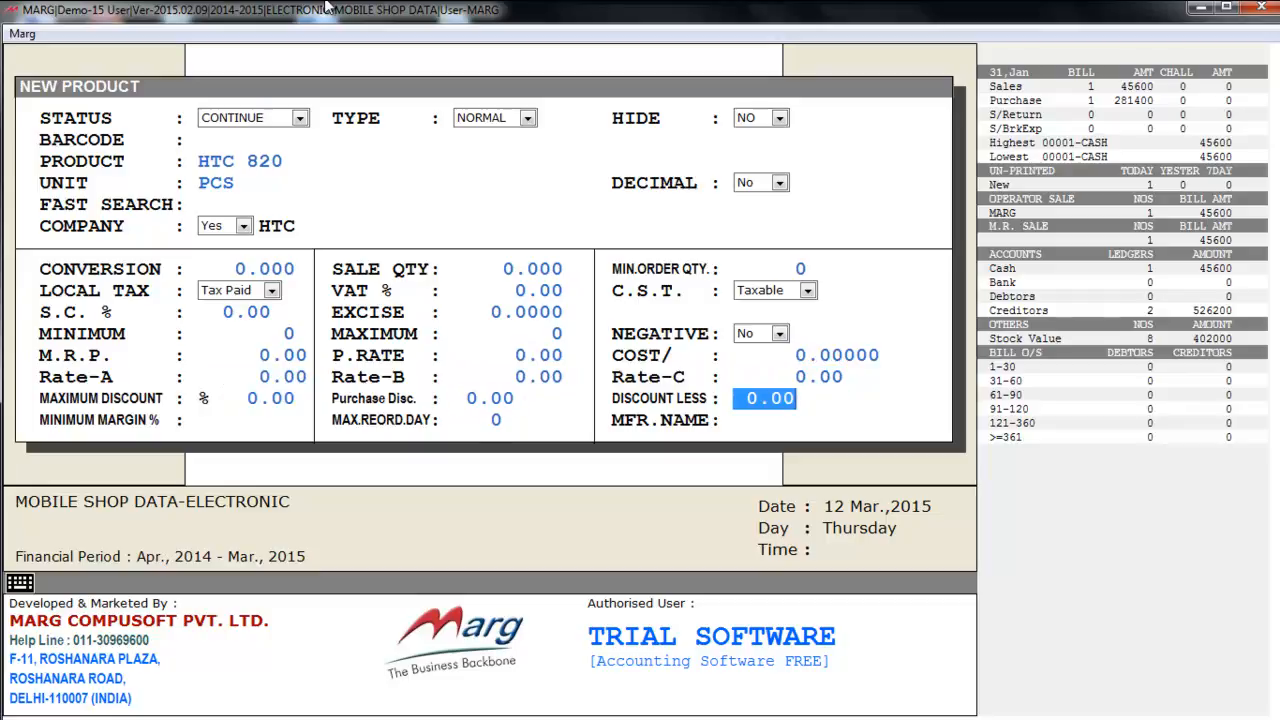
{"action": "key", "text": "Return"}
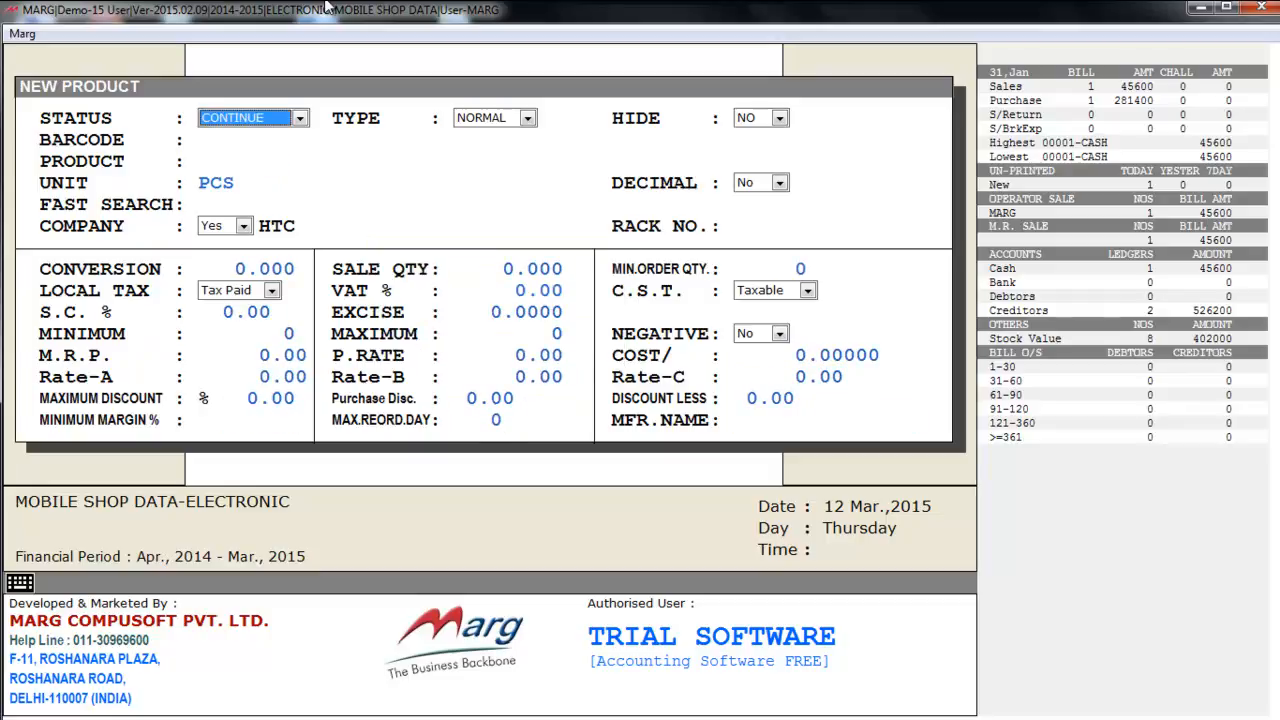
{"action": "key", "text": "Escape"}
{"action": "key", "text": "Down"}
{"action": "key", "text": "Down"}
{"action": "key", "text": "Down"}
{"action": "key", "text": "Down"}
{"action": "key", "text": "Down"}
- Open MICROMAX ZESUS 3 for editing and exit without saving
{"action": "key", "text": "Up"}
{"action": "key", "text": "Up"}
{"action": "key", "text": "Up"}
{"action": "key", "text": "Up"}
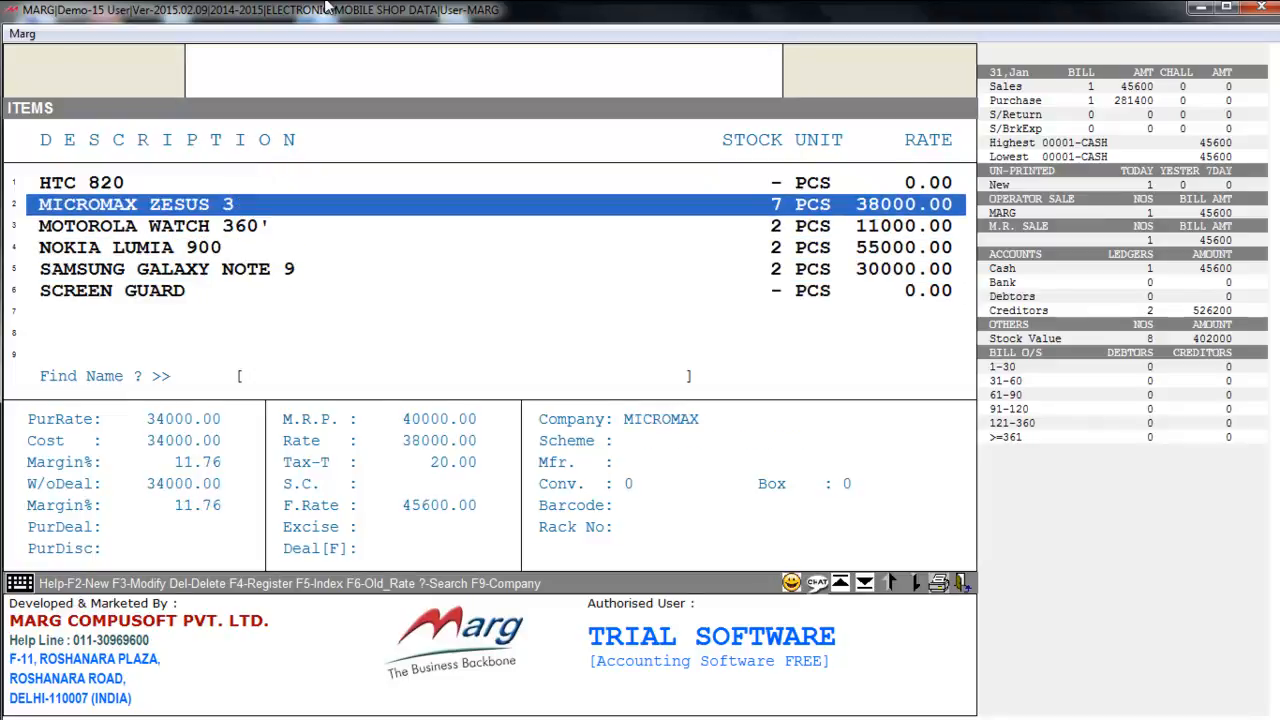
{"action": "key", "text": "F3"}
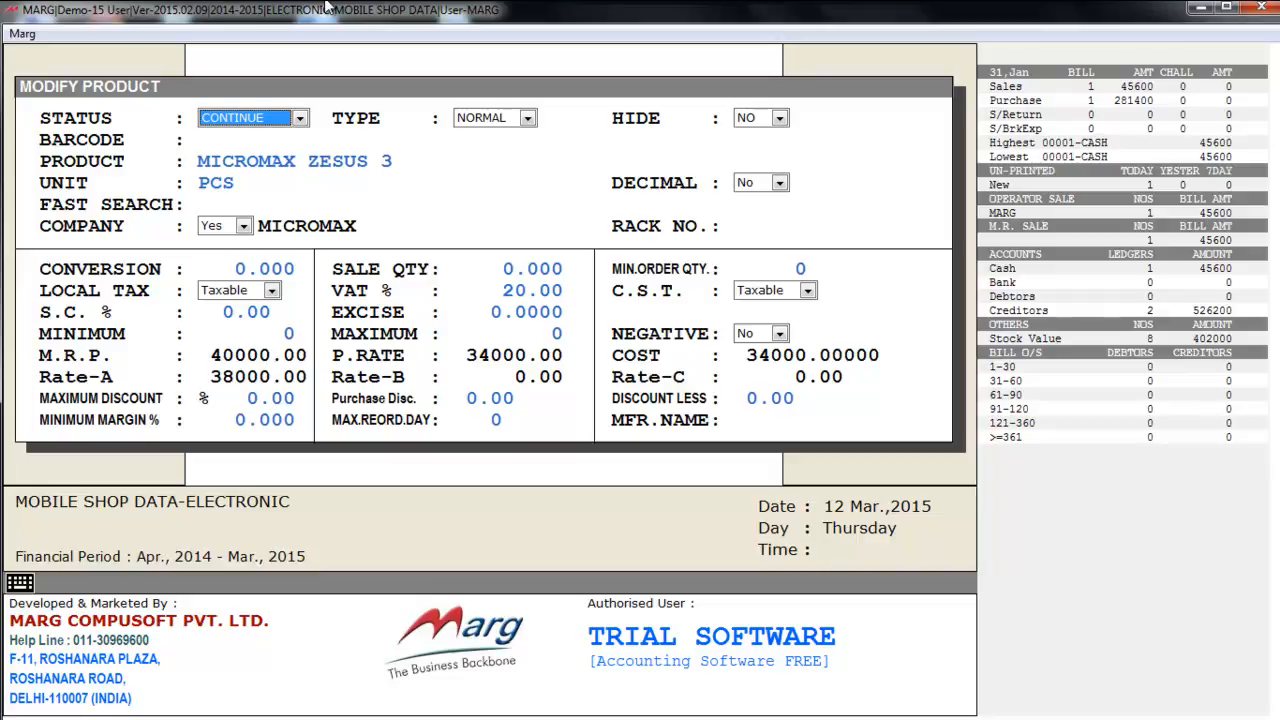
{"action": "key", "text": "Escape"}
{"action": "key", "text": "Right"}
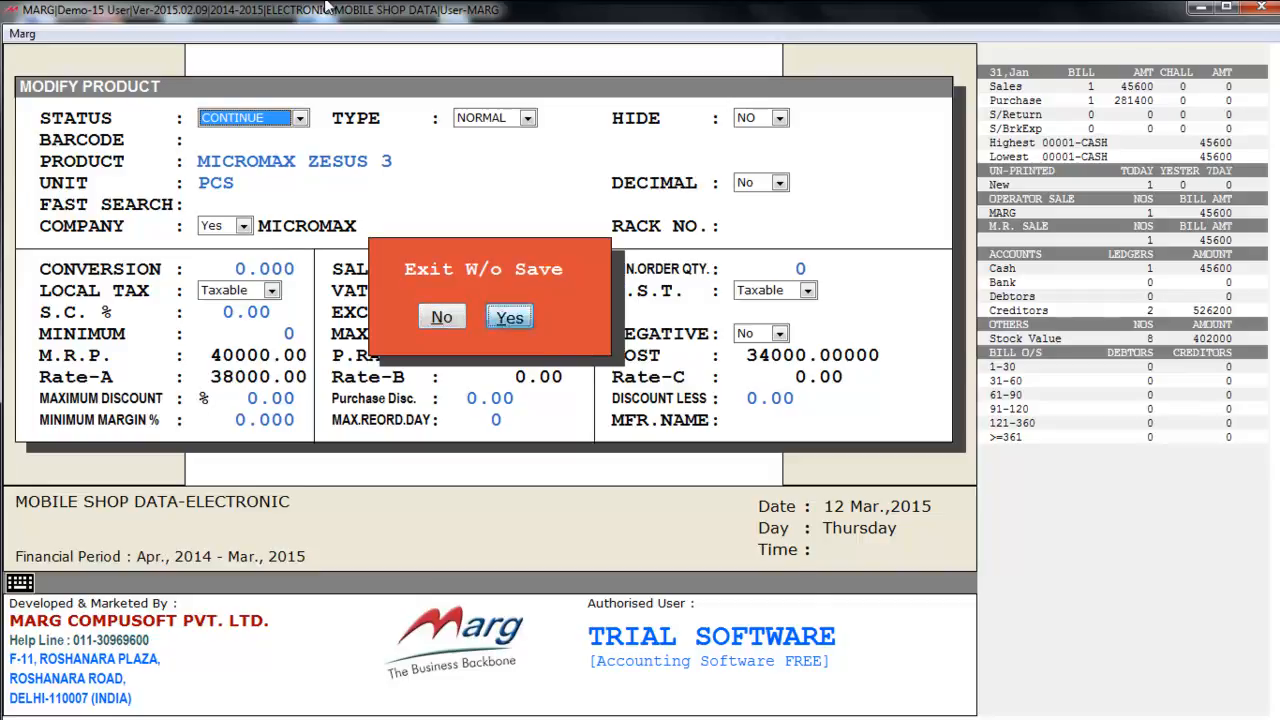
{"action": "key", "text": "Return"}
- Bring up the delete prompt for MOTOROLA WATCH 360' and dismiss it, returning to the main screen
{"action": "key", "text": "Down"}
{"action": "key", "text": "Down"}
{"action": "key", "text": "Down"}
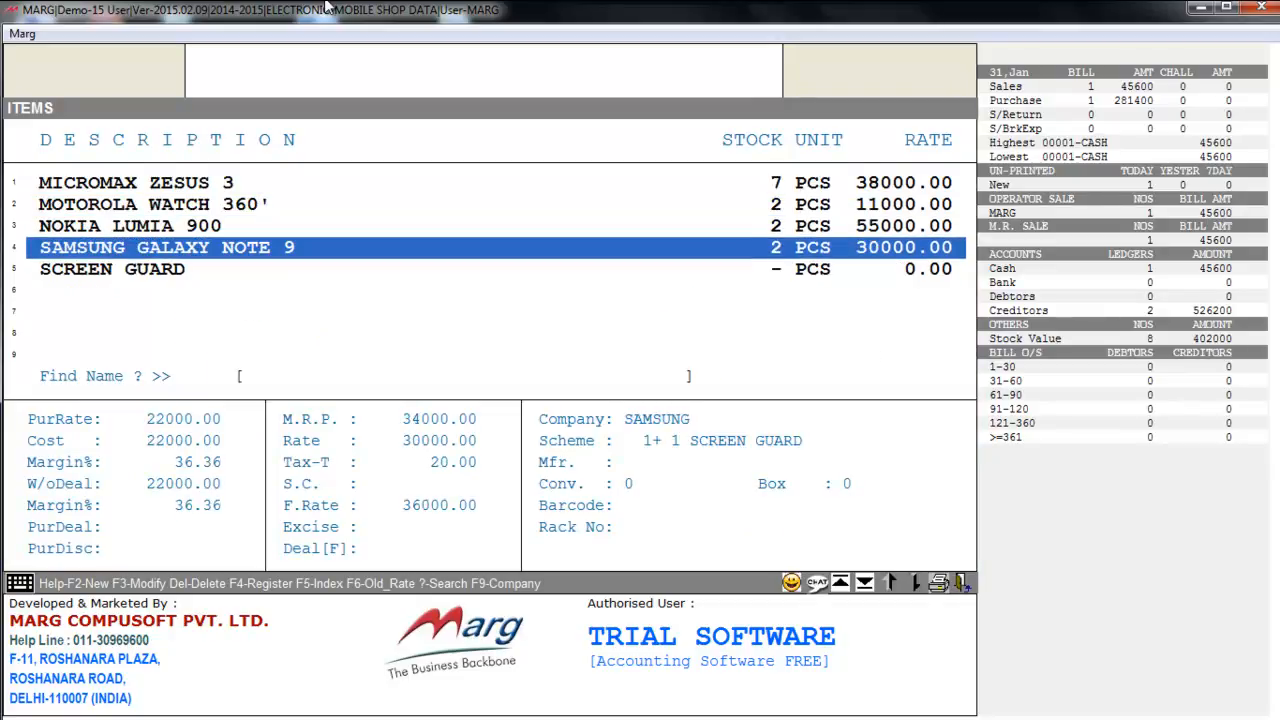
{"action": "key", "text": "Down"}
{"action": "key", "text": "Up"}
{"action": "key", "text": "Up"}
{"action": "key", "text": "Up"}
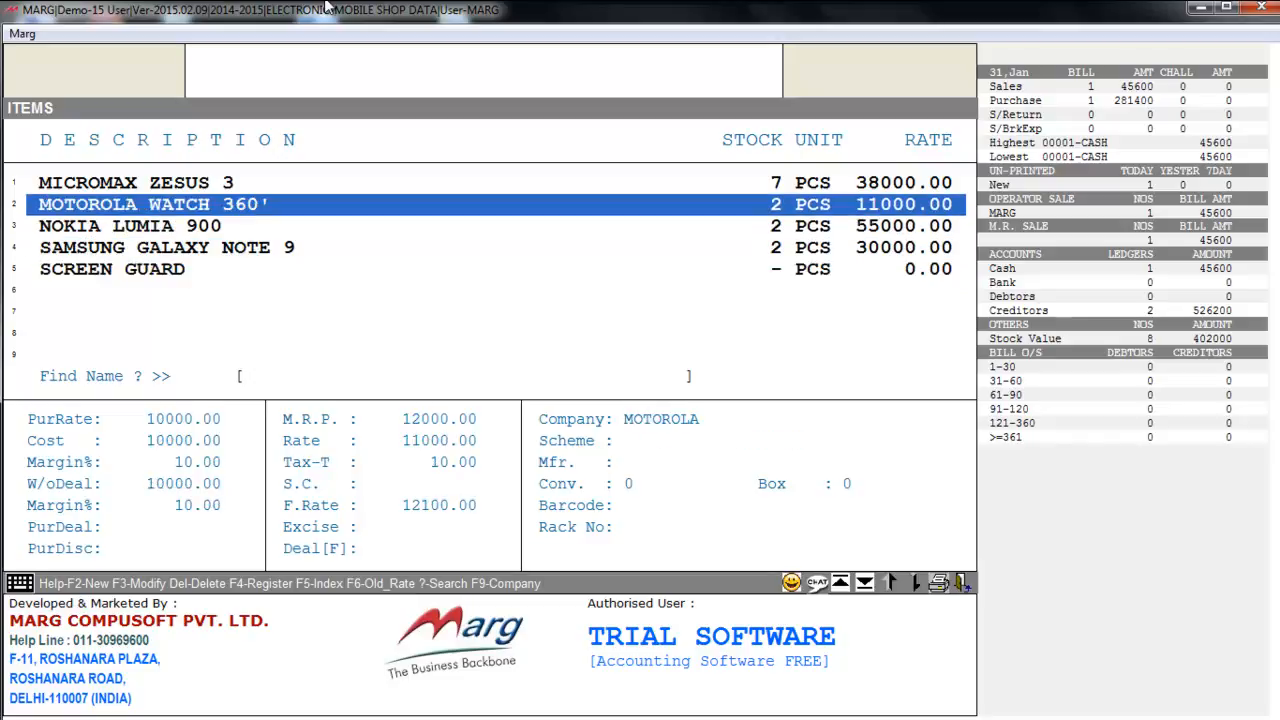
{"action": "key", "text": "Delete"}
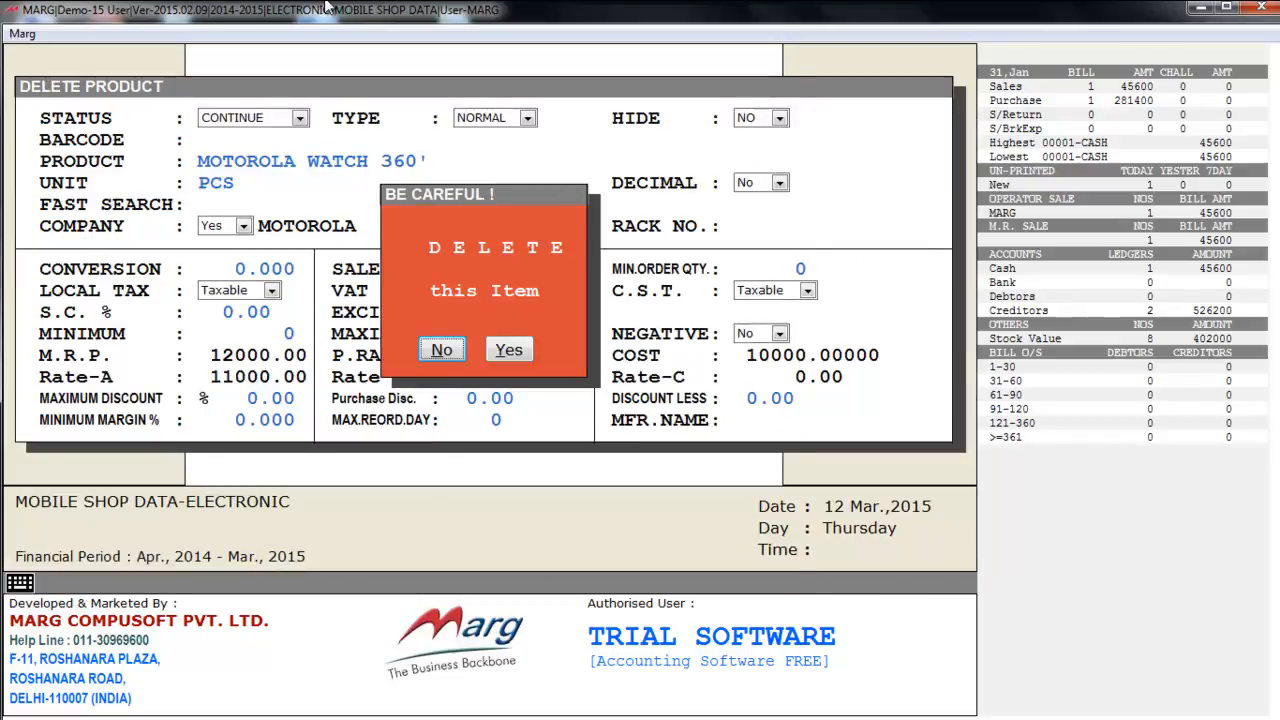
{"action": "key", "text": "Return"}
{"action": "key", "text": "alt+m"}
{"action": "key", "text": "Down"}
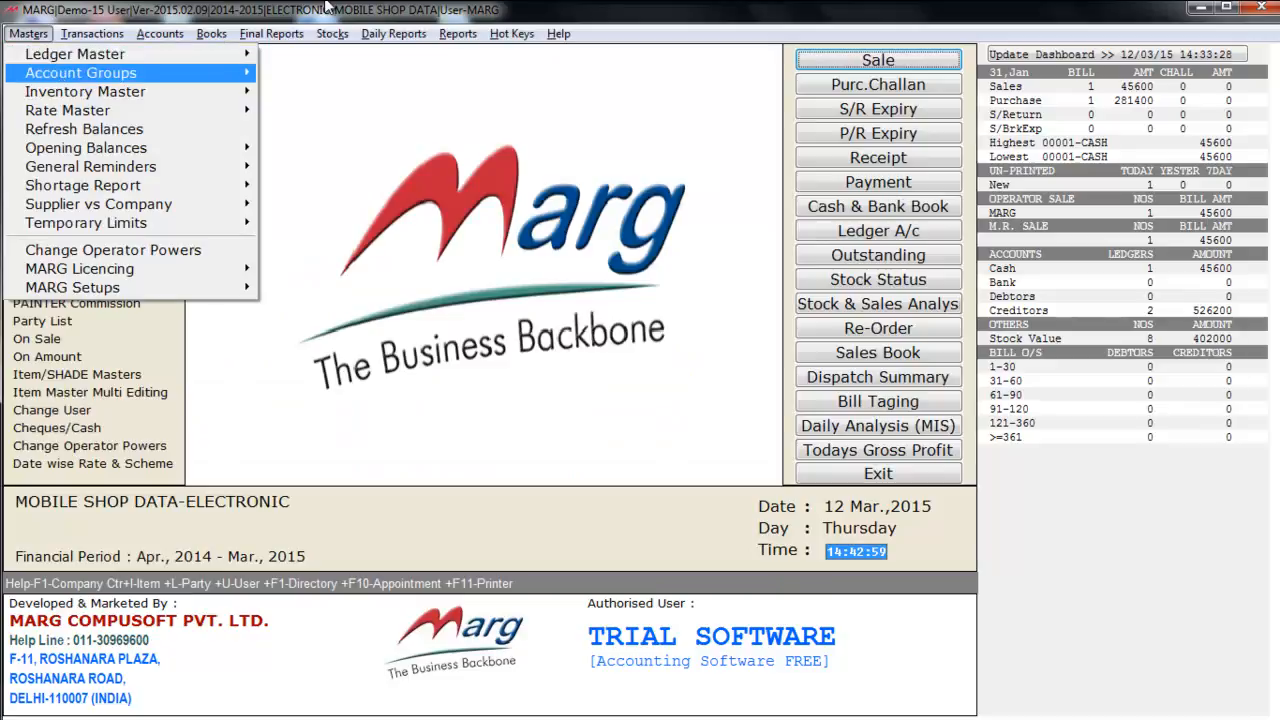
- Browse the Rate Master price list options, including Excel import and company/item pricing
{"action": "key", "text": "Down"}
{"action": "key", "text": "Down"}
{"action": "key", "text": "Right"}
{"action": "key", "text": "Down"}
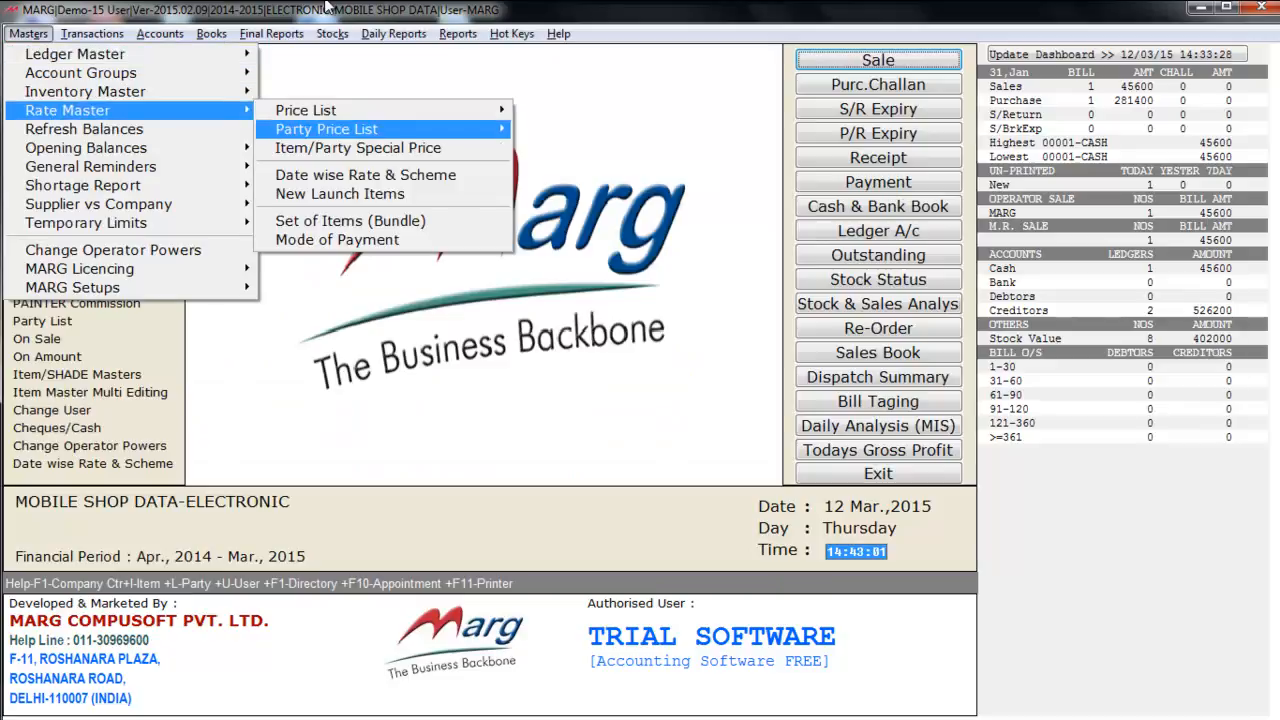
{"action": "key", "text": "Up"}
{"action": "key", "text": "Right"}
{"action": "key", "text": "Down"}
{"action": "key", "text": "Down"}
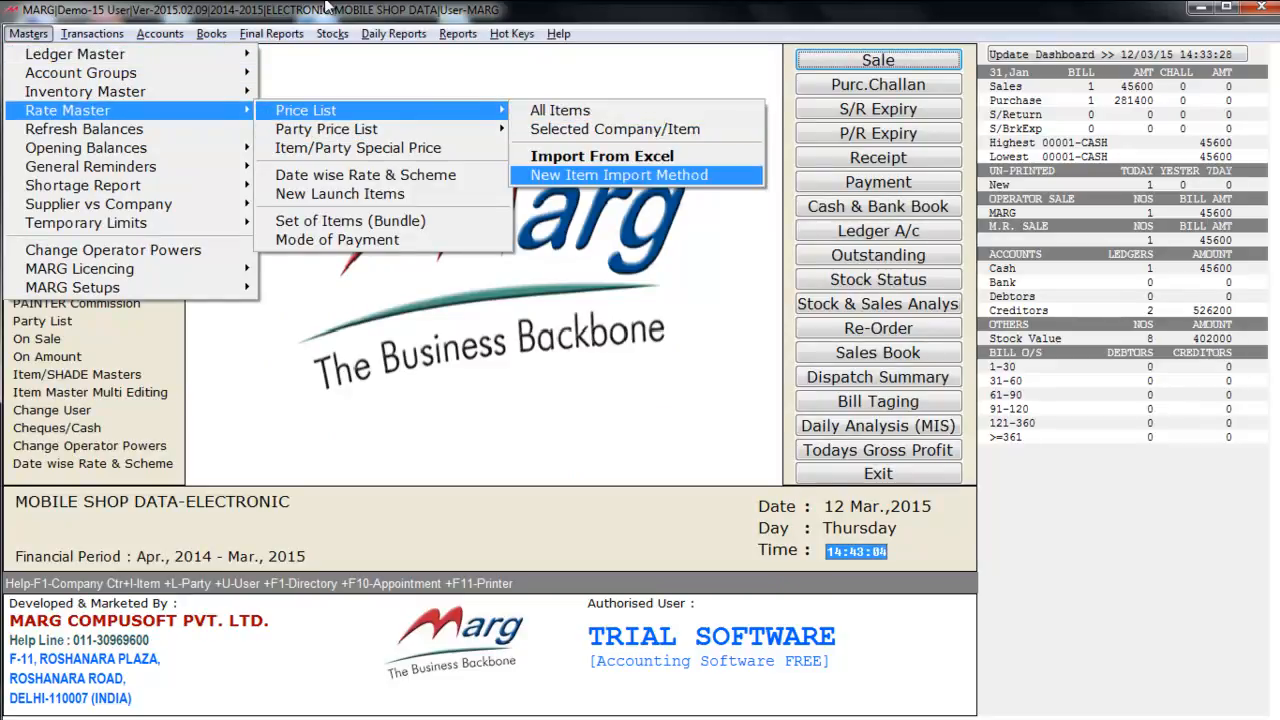
{"action": "key", "text": "Up"}
{"action": "key", "text": "Down"}
{"action": "key", "text": "Up"}
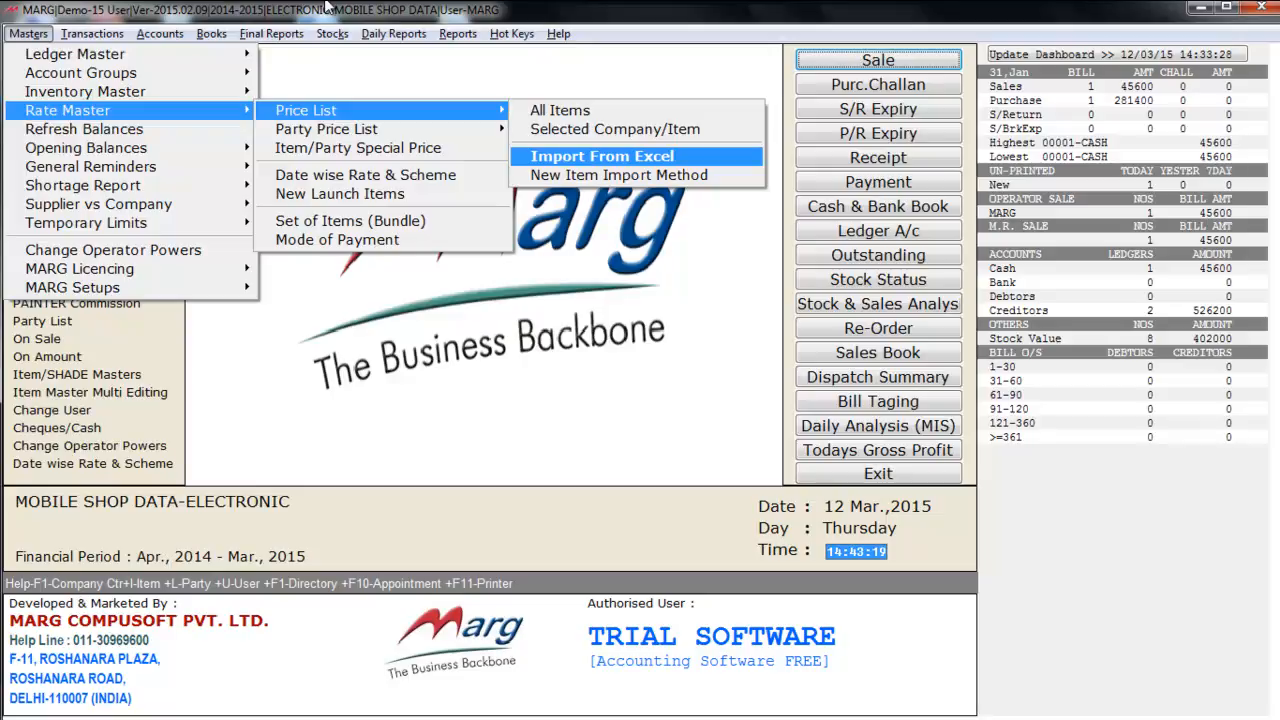
- Check party price list, date-wise rate, and Ledger/Stock Openings options, then close the menu
{"action": "key", "text": "Left"}
{"action": "key", "text": "Down"}
{"action": "key", "text": "Right"}
{"action": "key", "text": "Left"}
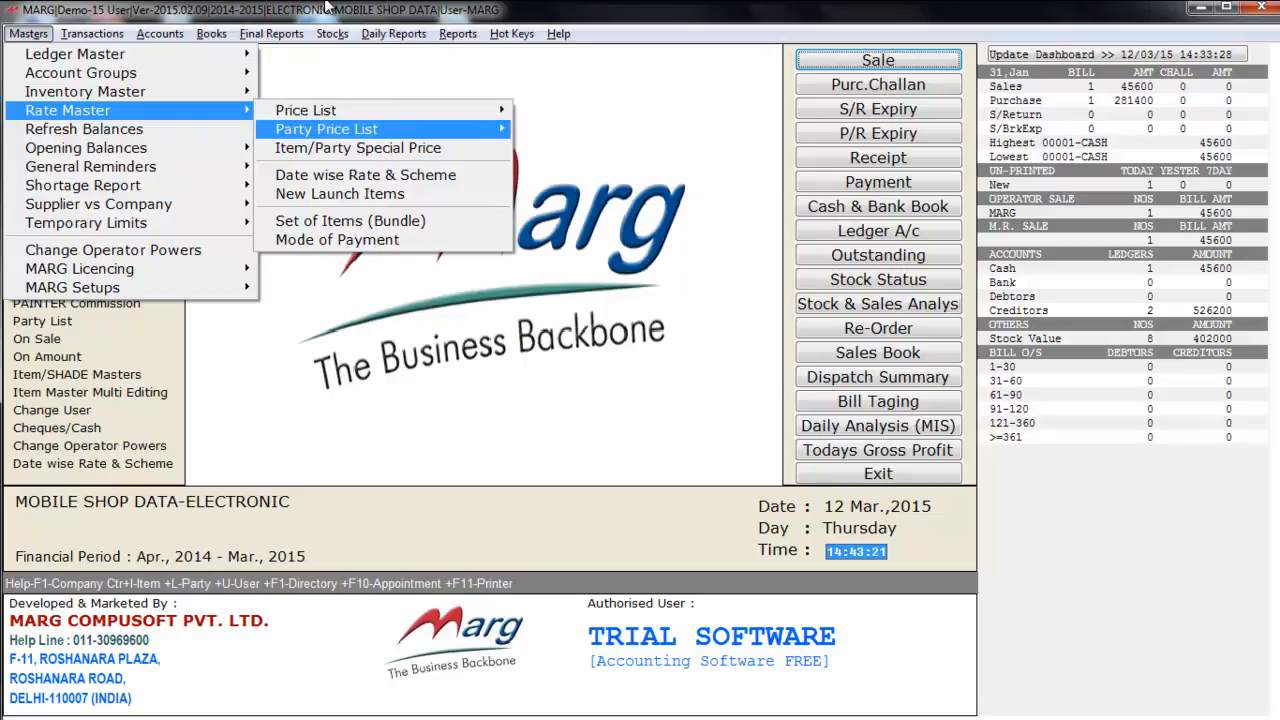
{"action": "key", "text": "Down"}
{"action": "key", "text": "Down"}
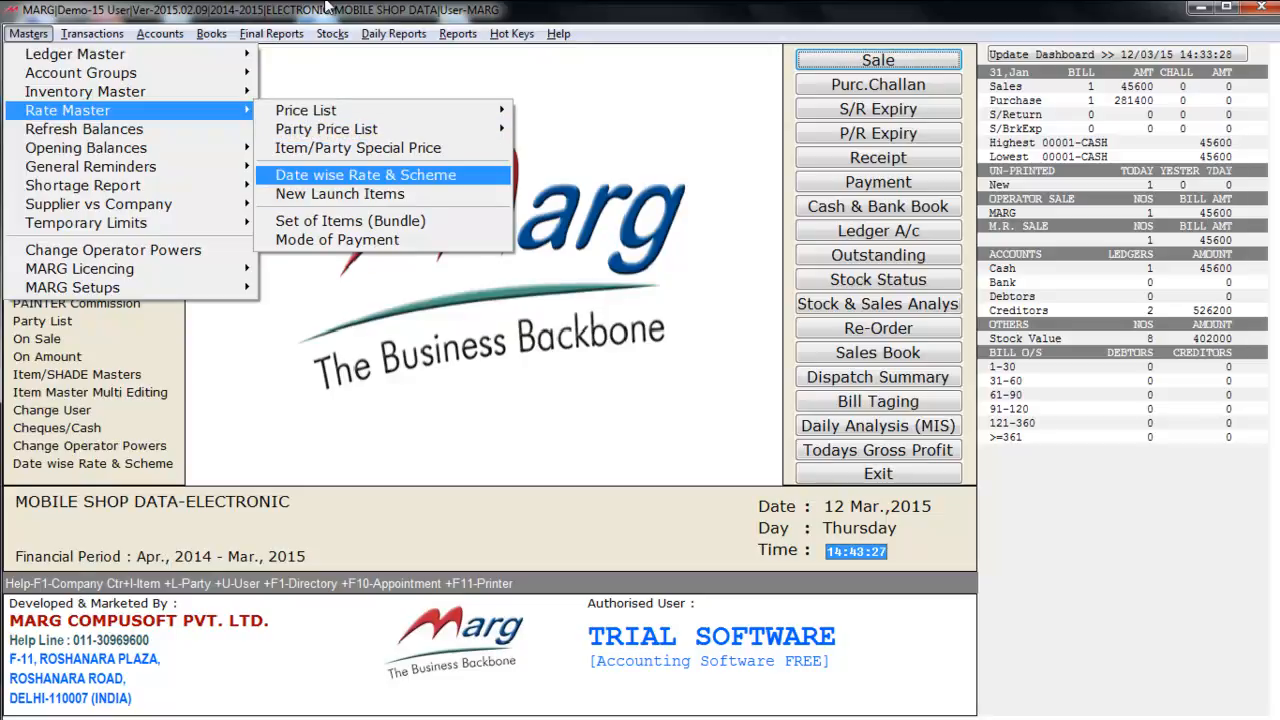
{"action": "key", "text": "Left"}
{"action": "key", "text": "Down"}
{"action": "key", "text": "Down"}
{"action": "key", "text": "Right"}
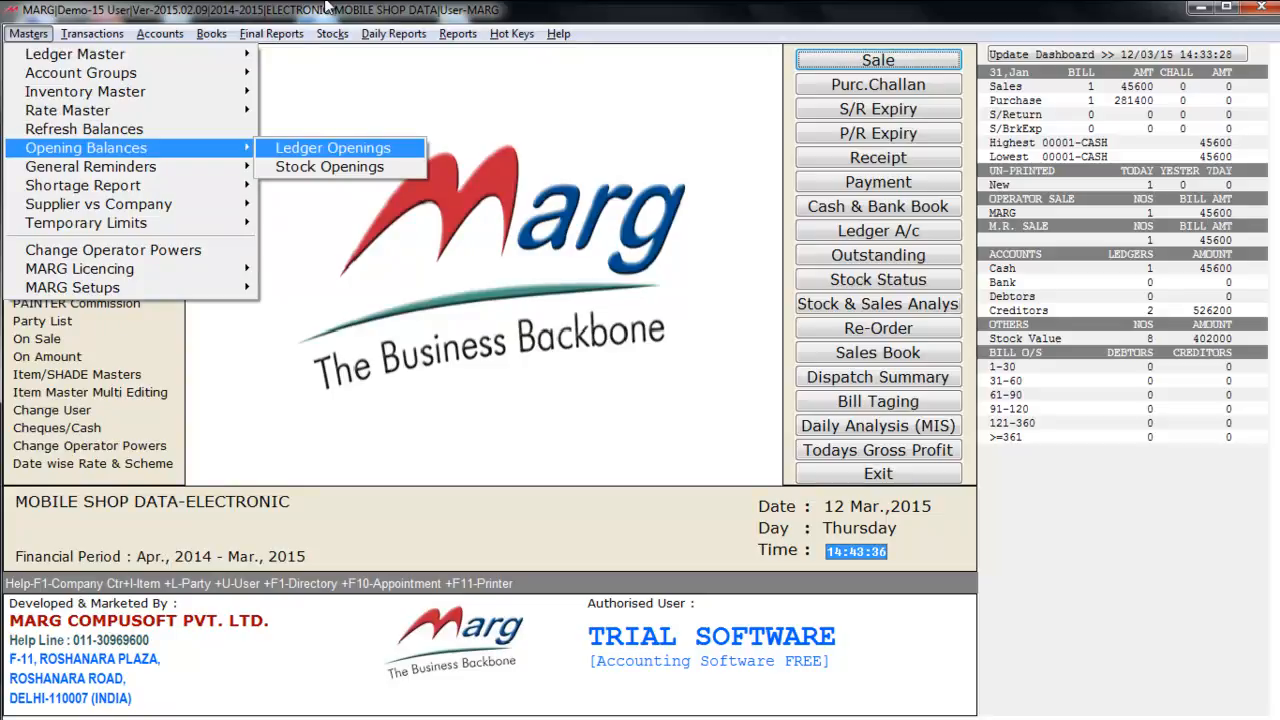
{"action": "key", "text": "Down"}
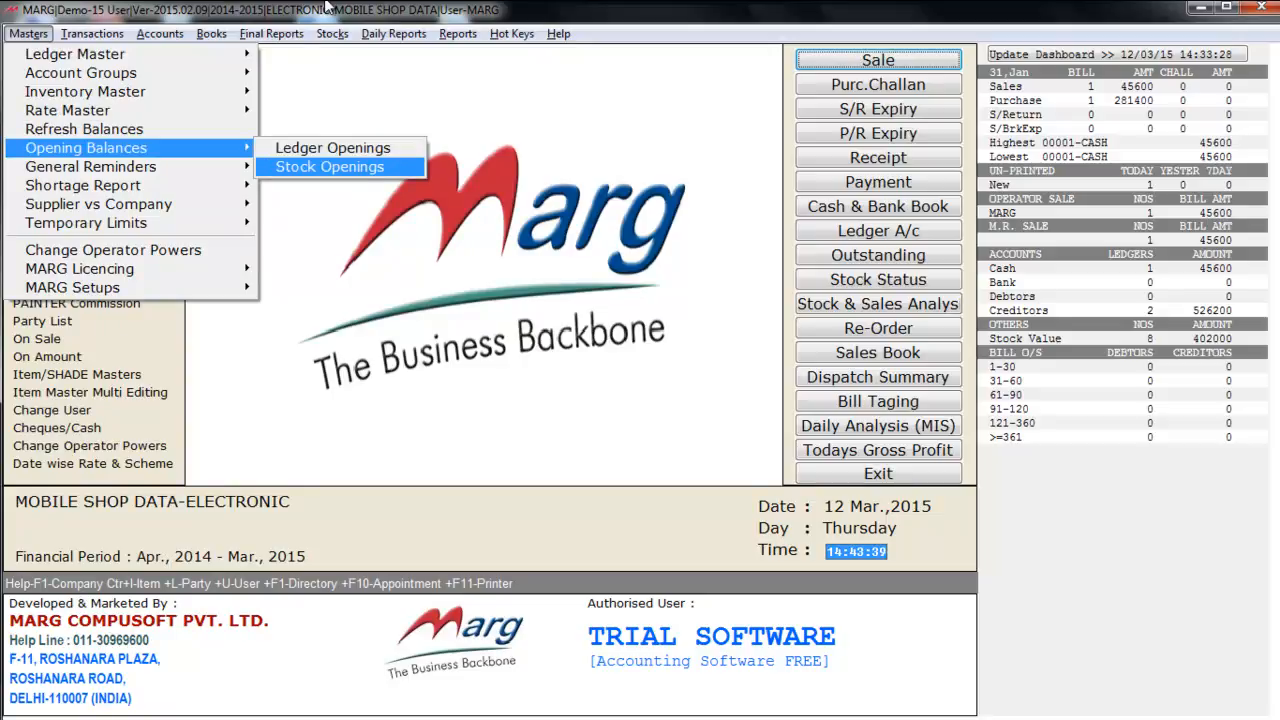
{"action": "key", "text": "Escape"}
{"action": "key", "text": "Escape"}
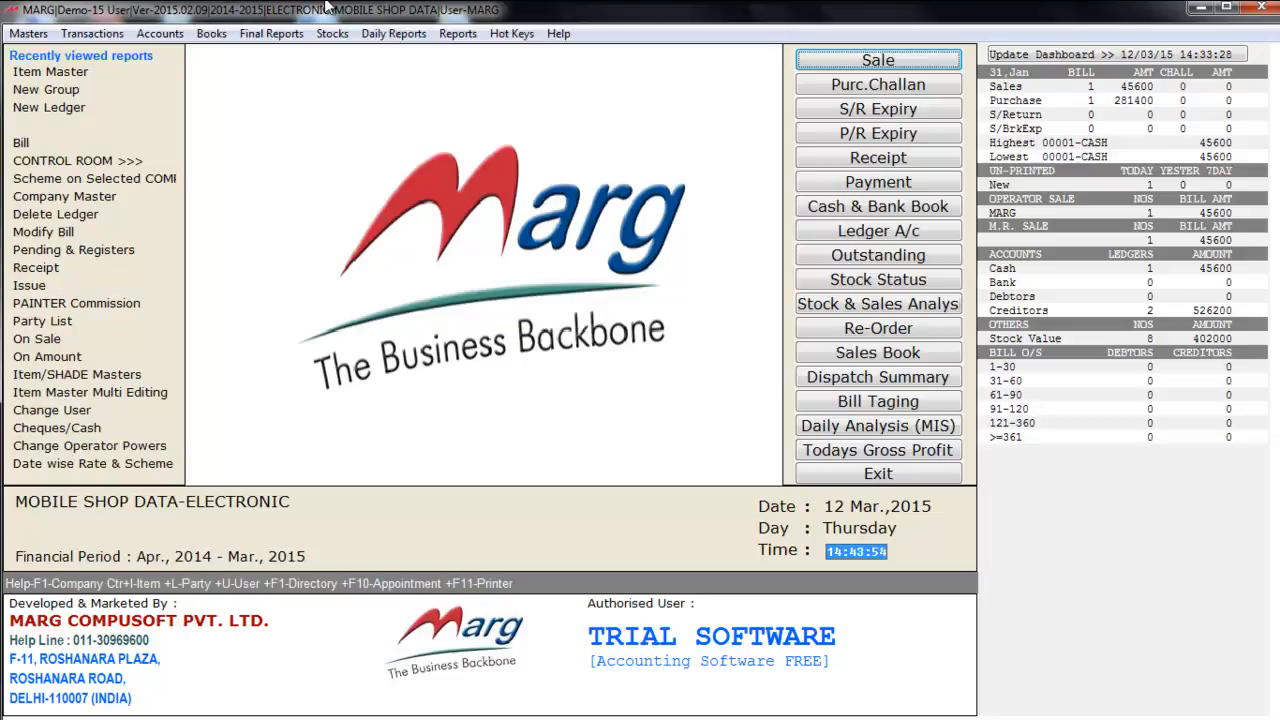
- Start a new purchase bill from Transactions > Purchase and accept its date
{"action": "key", "text": "alt+t"}
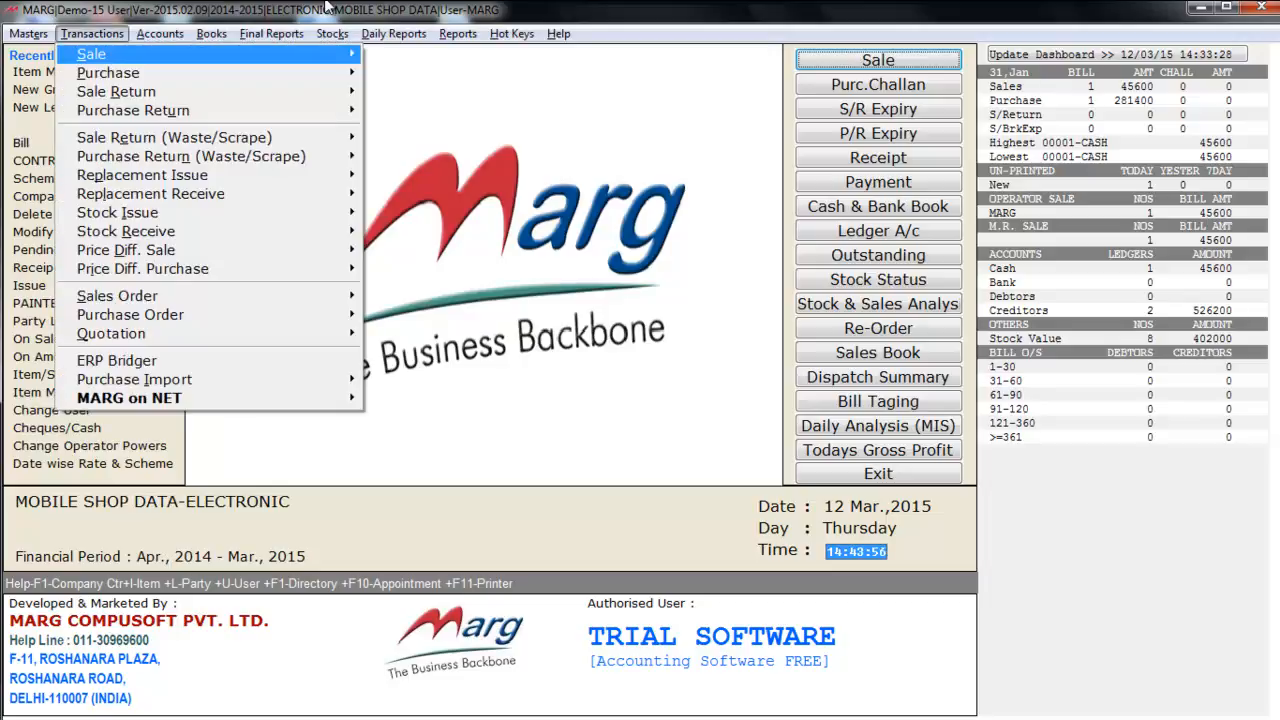
{"action": "key", "text": "Down"}
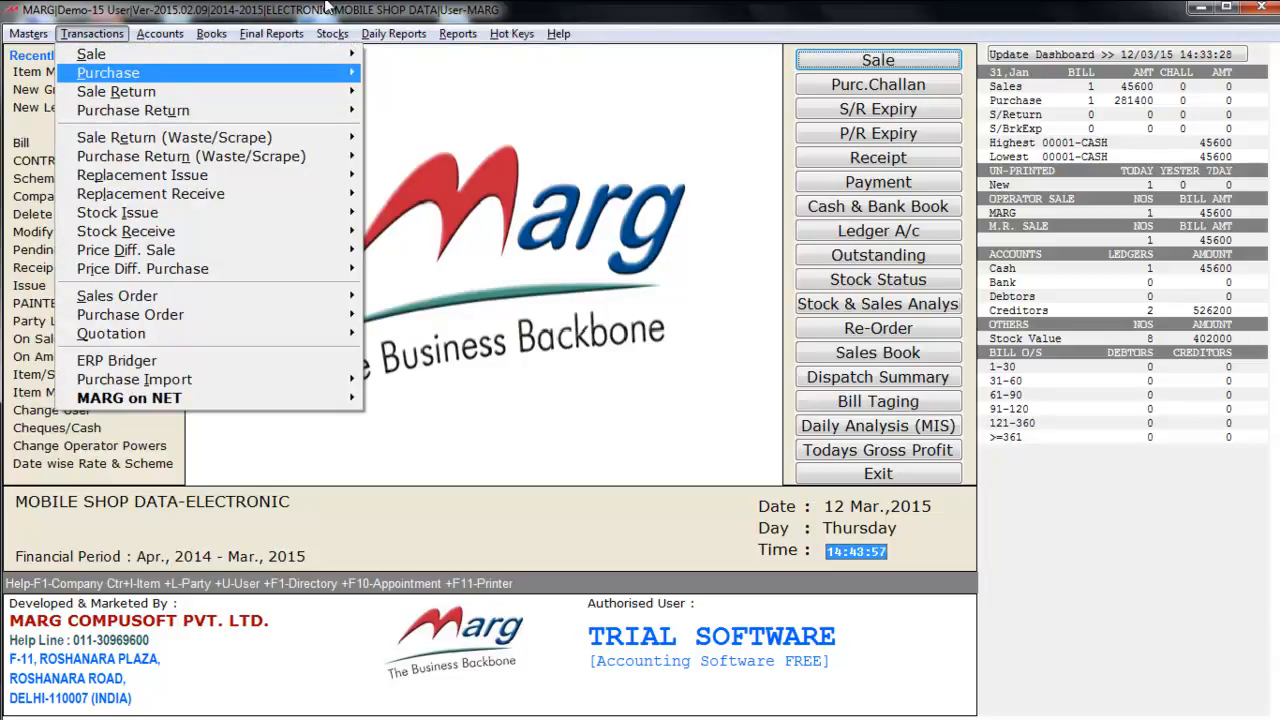
{"action": "key", "text": "Right"}
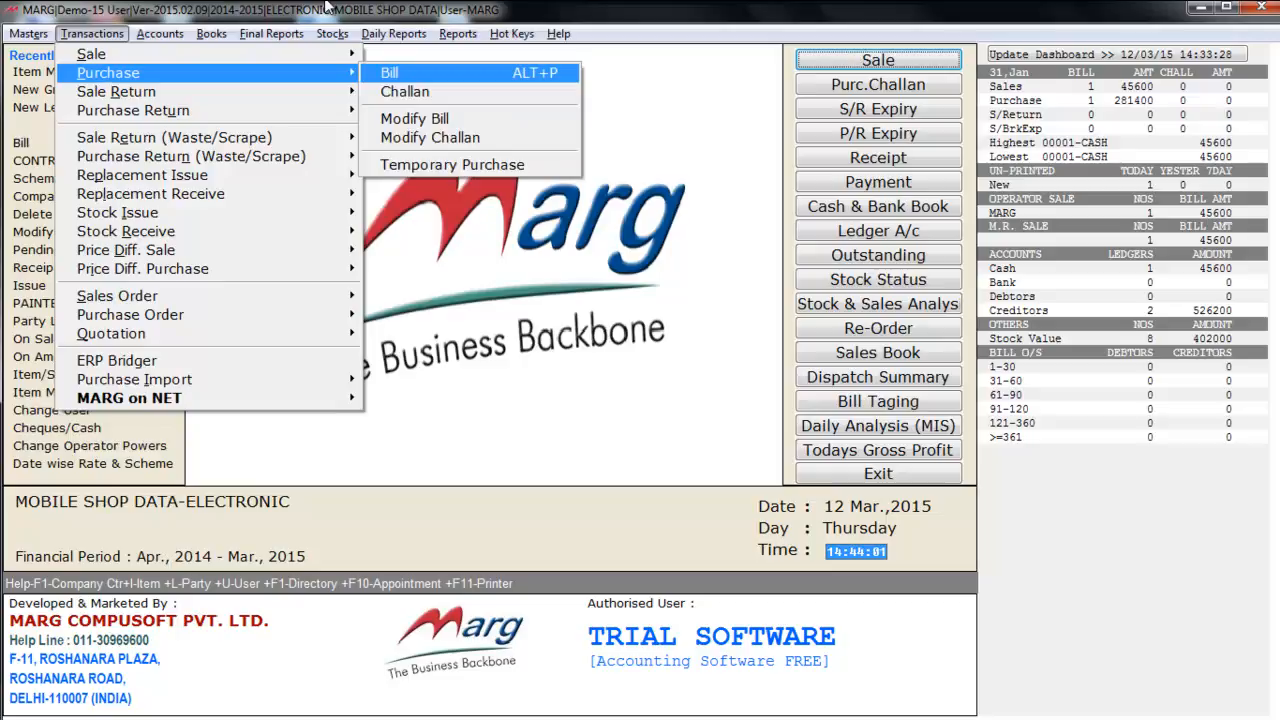
{"action": "key", "text": "Return"}
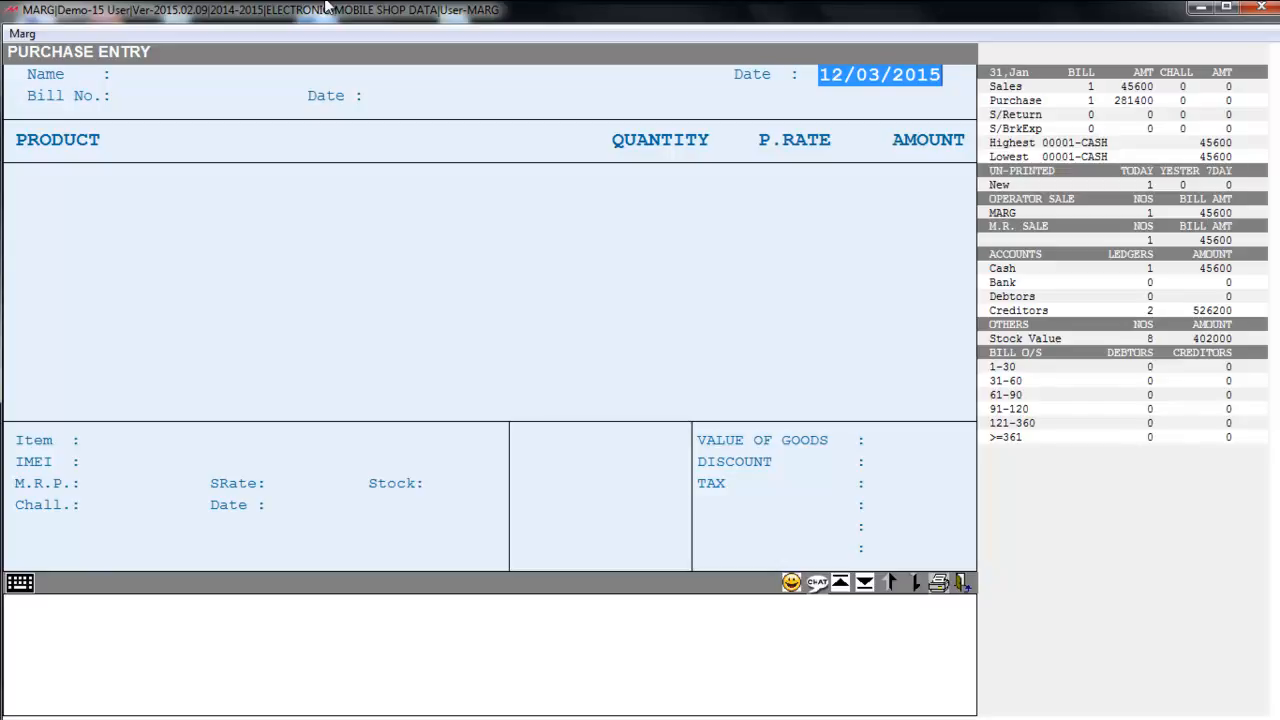
{"action": "key", "text": "Return"}
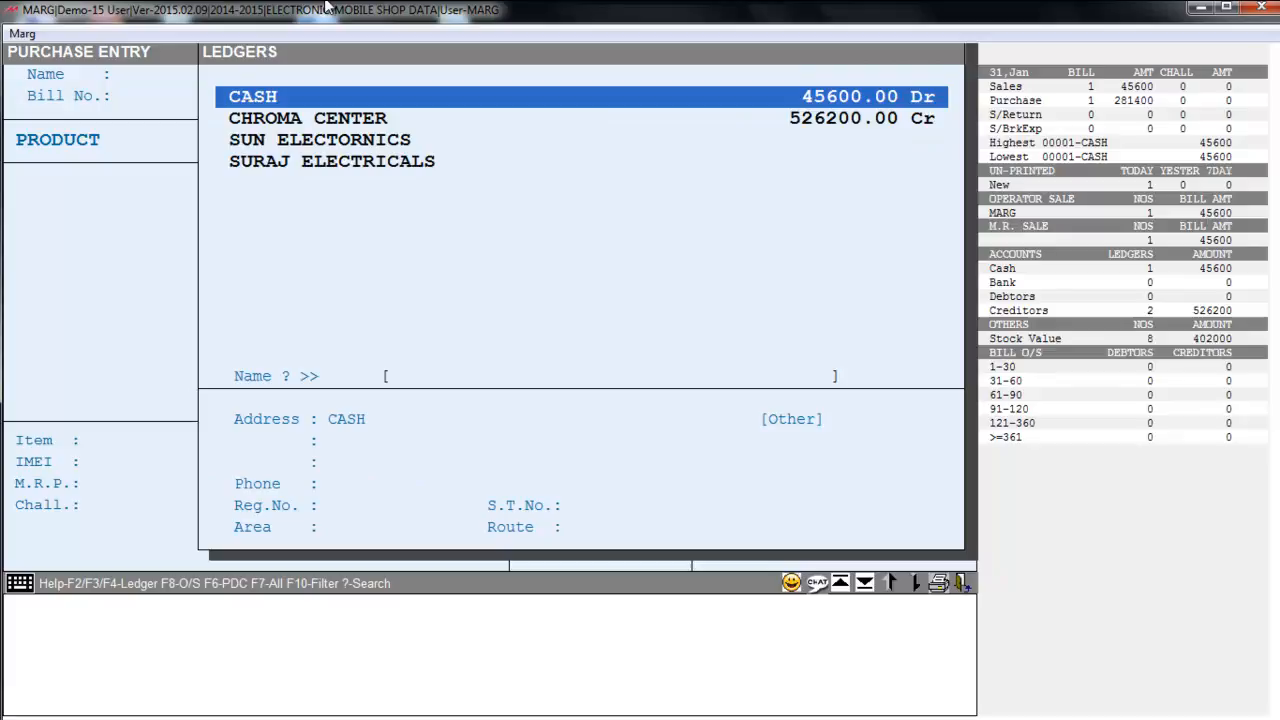
- Choose supplier SUN ELECTORNICS, enter bill number 122 and accept the bill date
{"action": "key", "text": "Down"}
{"action": "key", "text": "Down"}
{"action": "key", "text": "Down"}
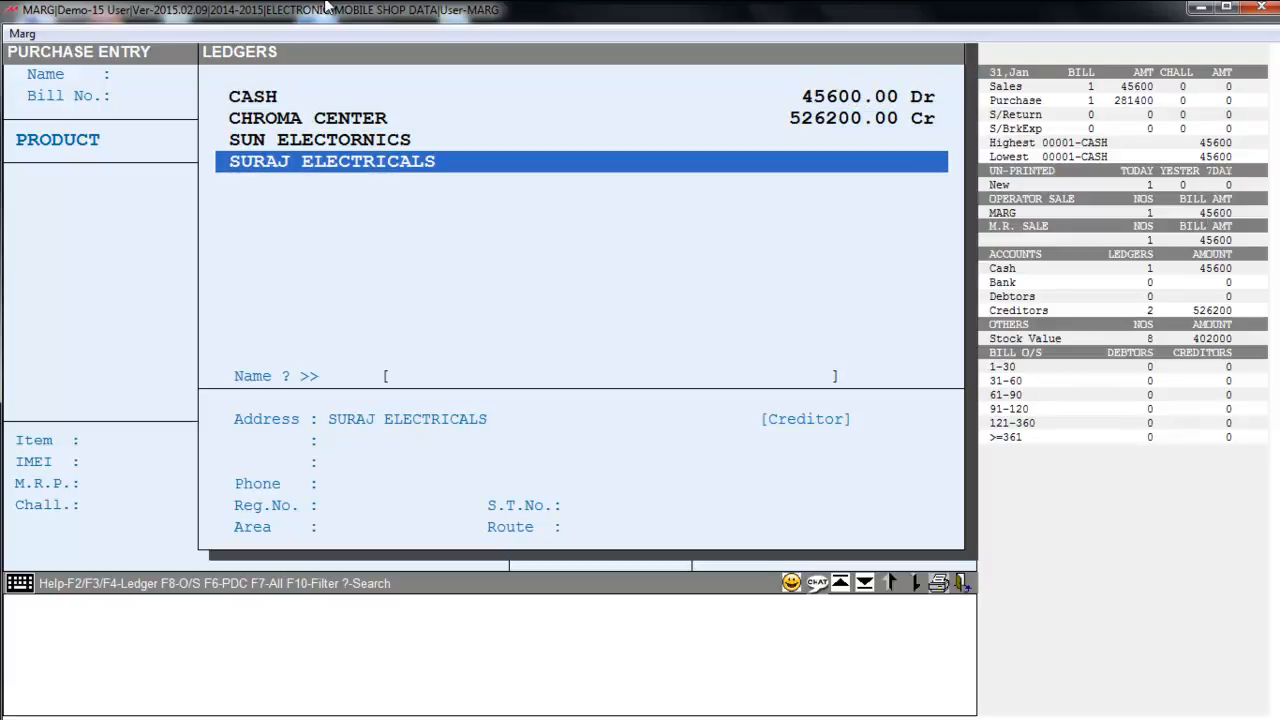
{"action": "key", "text": "Up"}
{"action": "key", "text": "Up"}
{"action": "key", "text": "Up"}
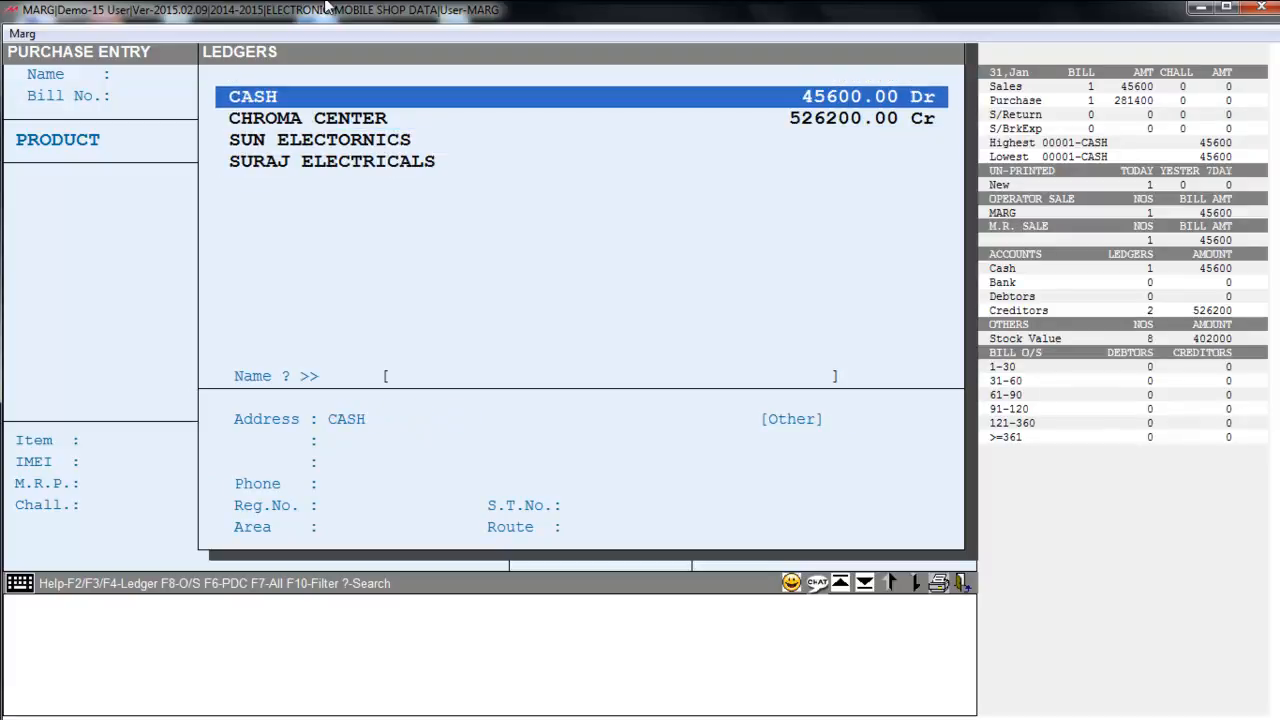
{"action": "key", "text": "Down"}
{"action": "key", "text": "Down"}
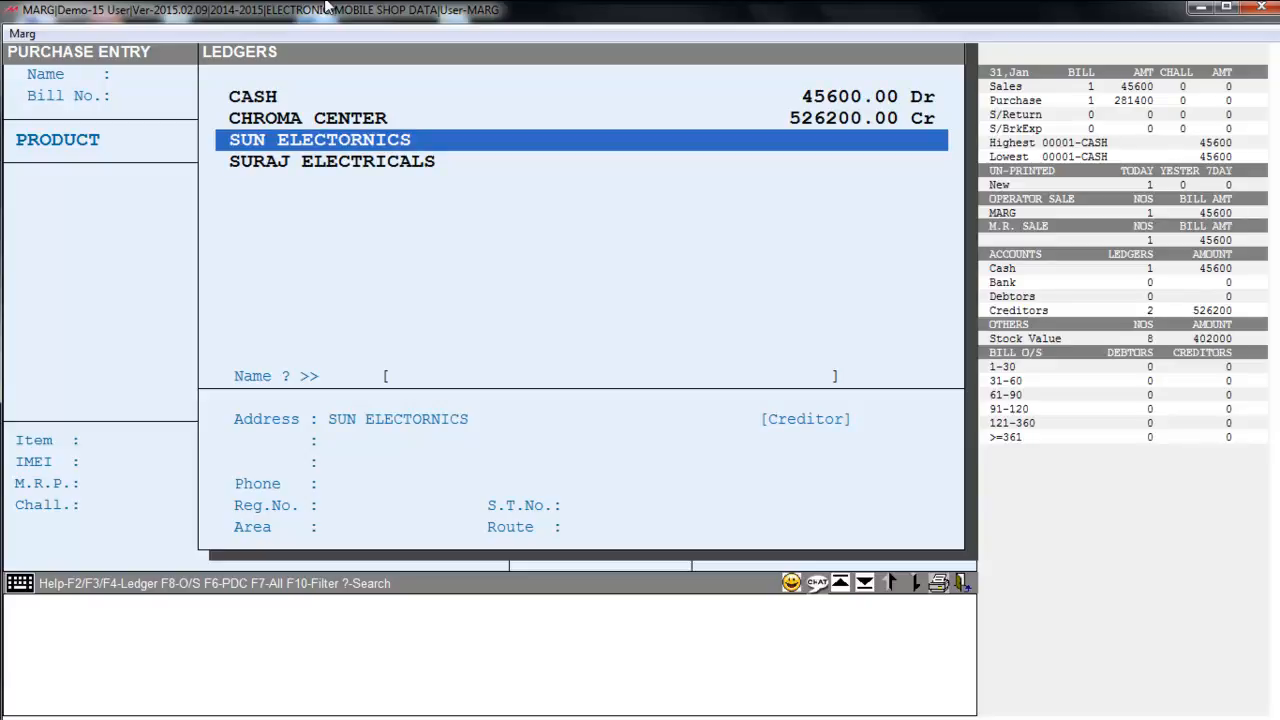
{"action": "key", "text": "Return"}
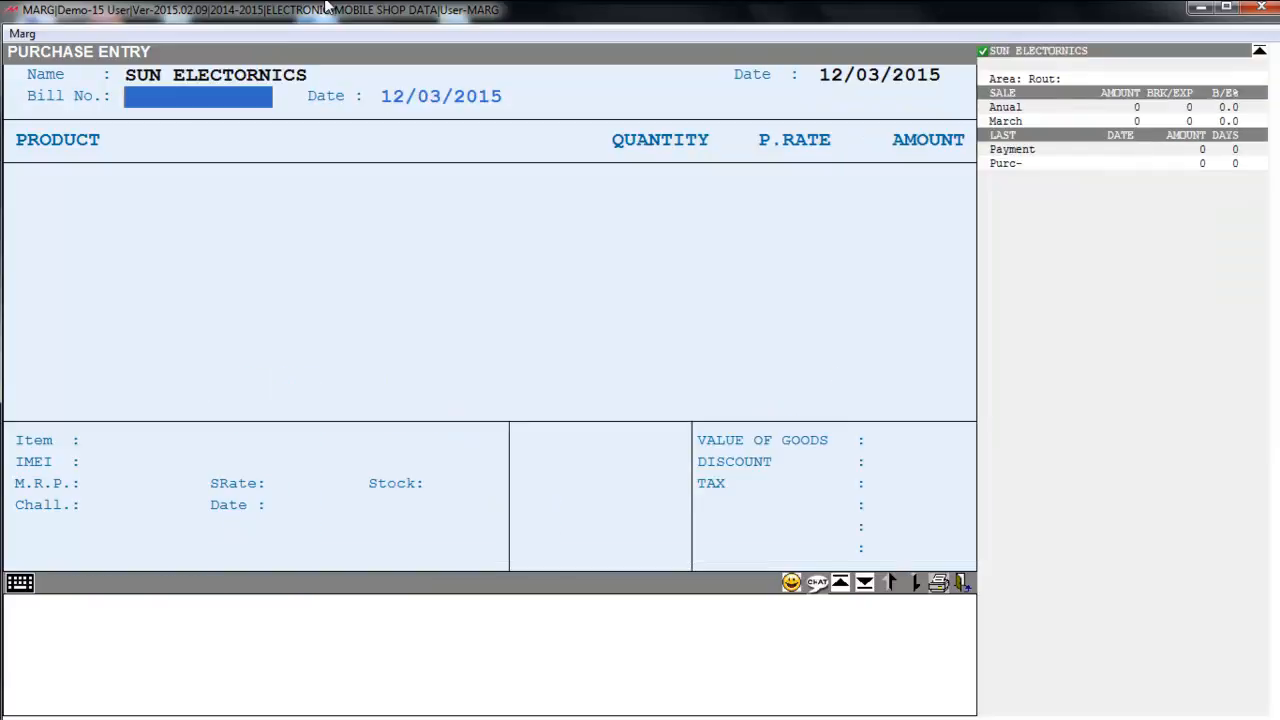
{"action": "type", "text": "21"}
{"action": "key", "text": "Return"}
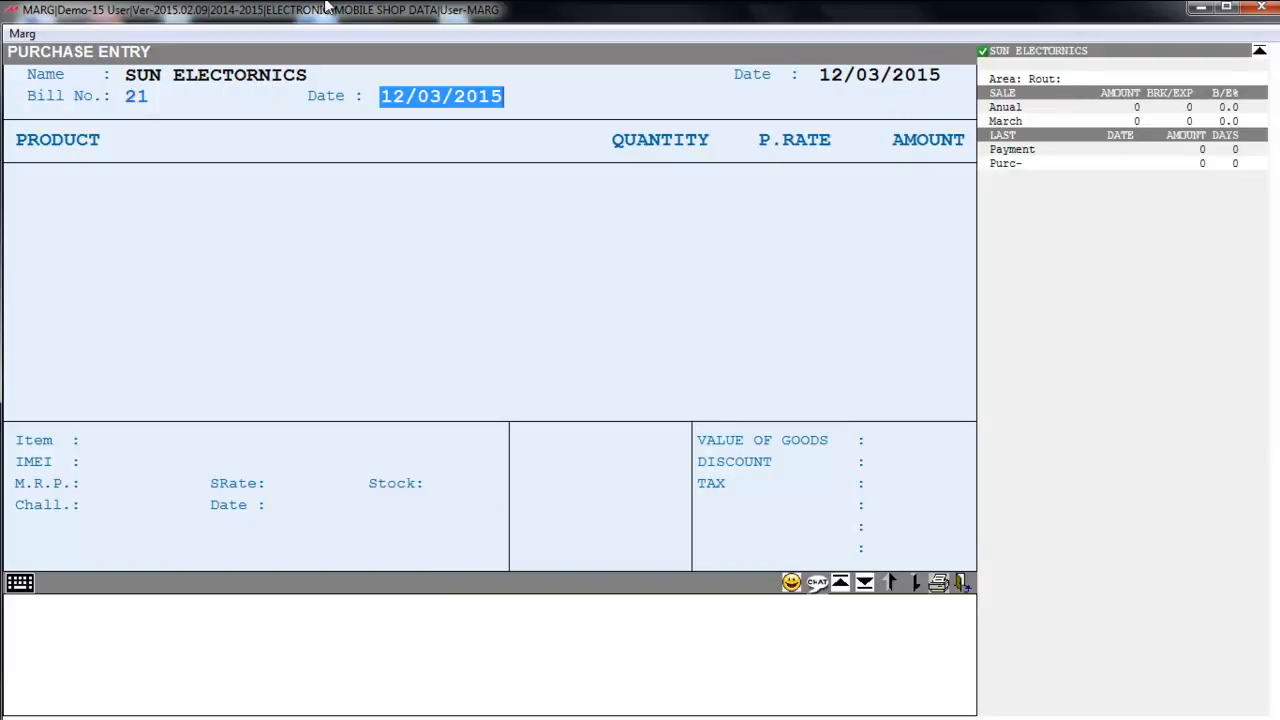
{"action": "key", "text": "Return"}
{"action": "key", "text": "Return"}
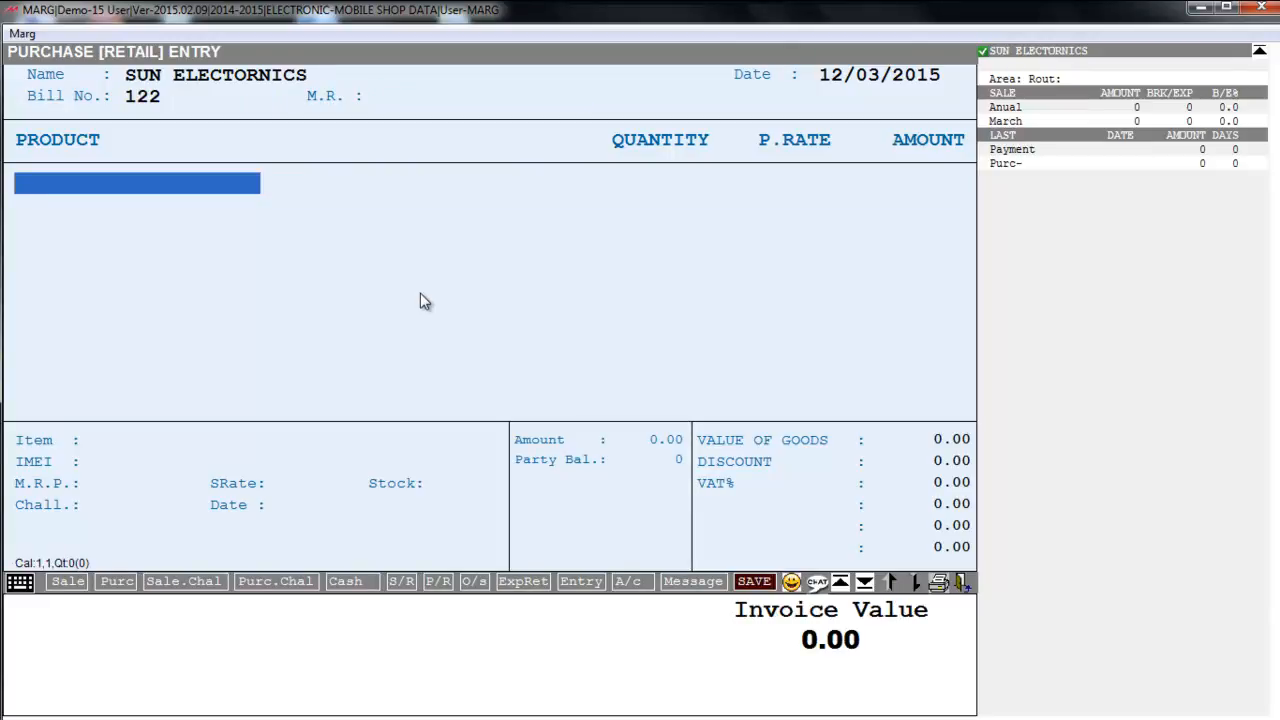
- Pick HTC 820 from the Items list as the bill's first product line
{"action": "key", "text": "Return"}
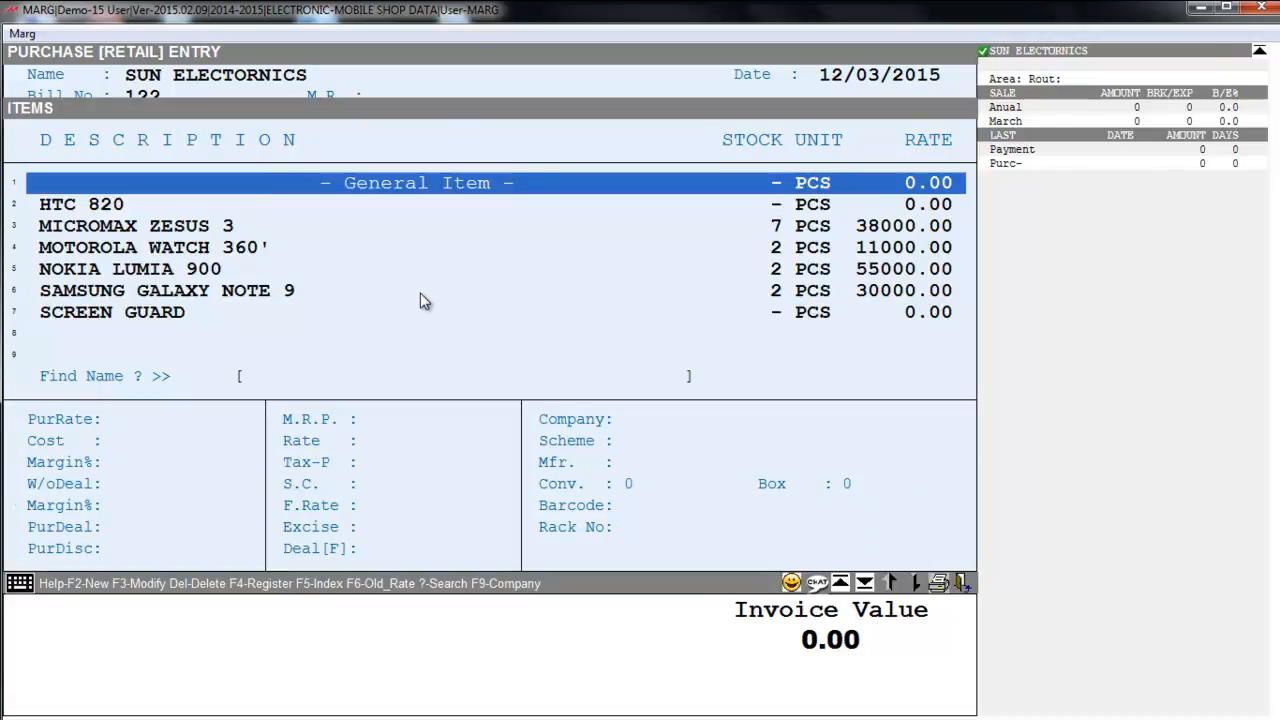
{"action": "key", "text": "Down"}
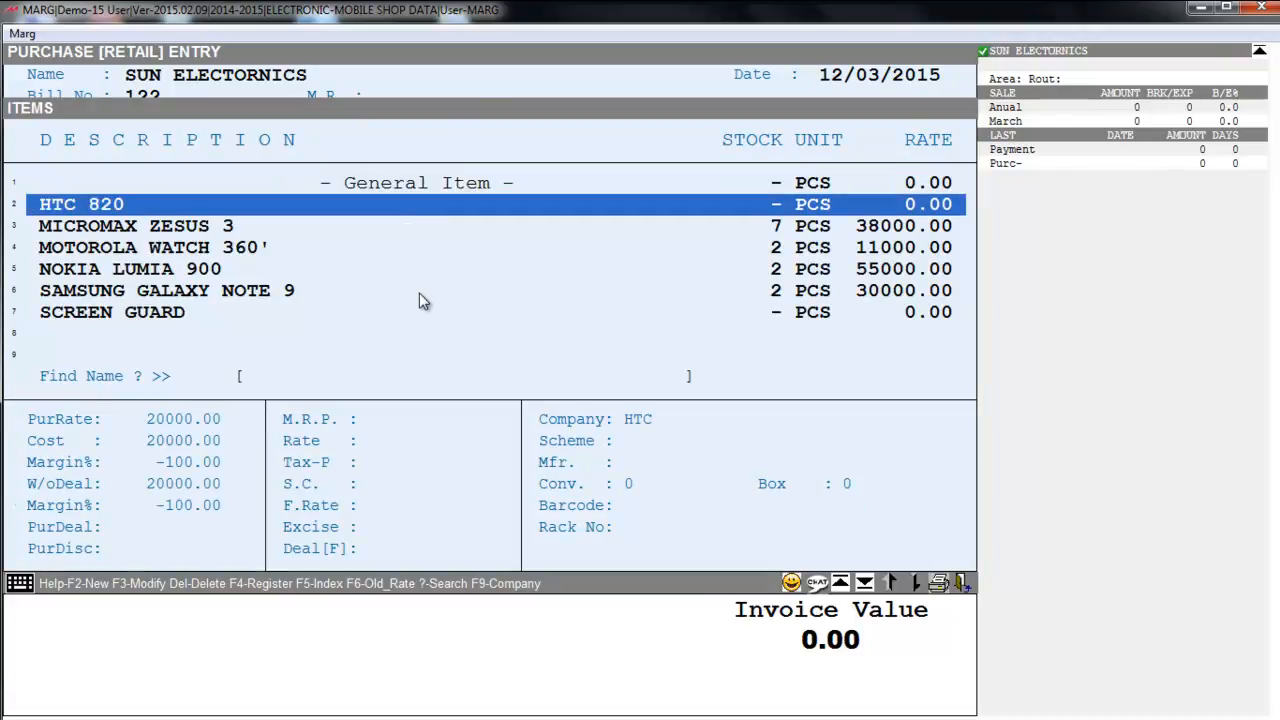
{"action": "key", "text": "Return"}
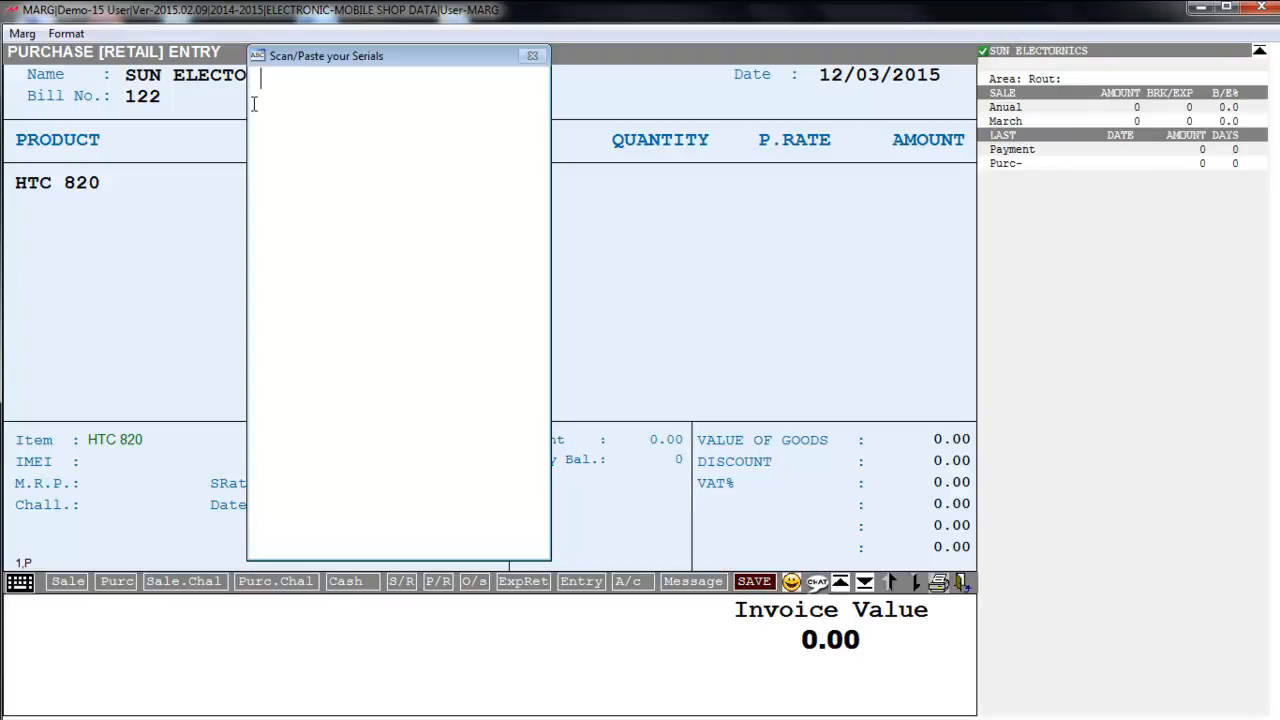
{"action": "key", "text": "Return"}
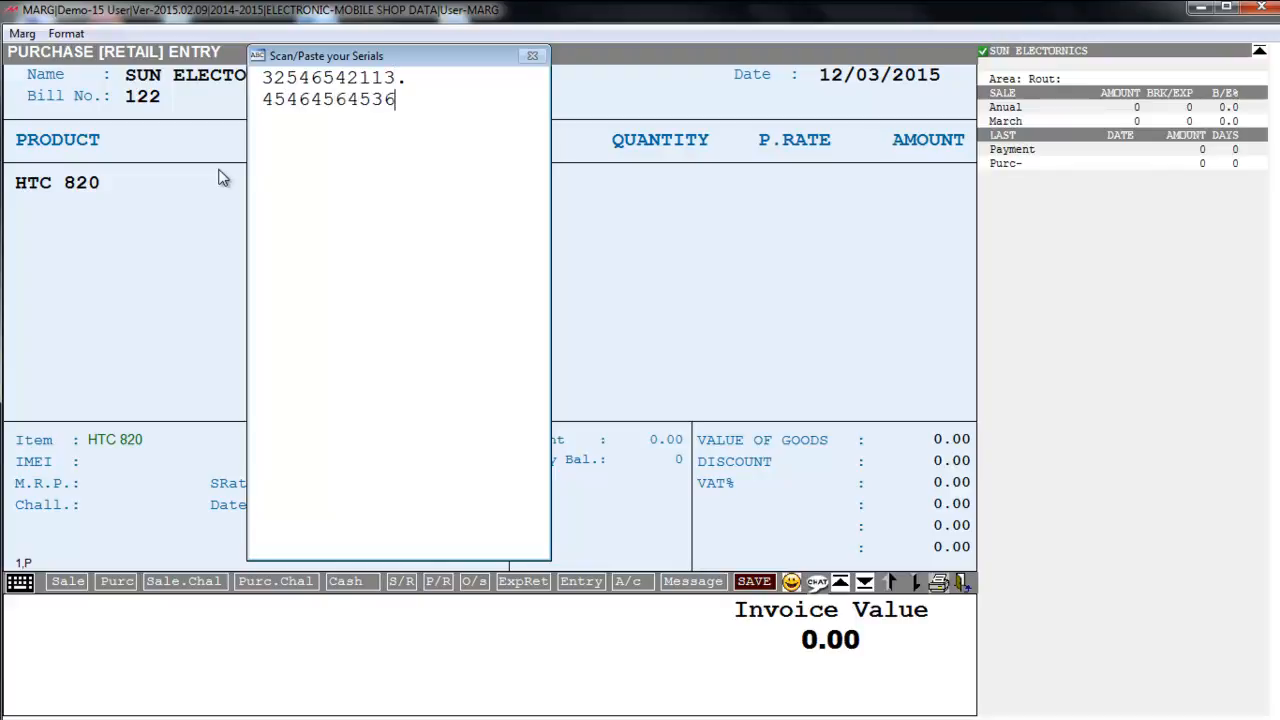
{"action": "key", "text": "Return"}
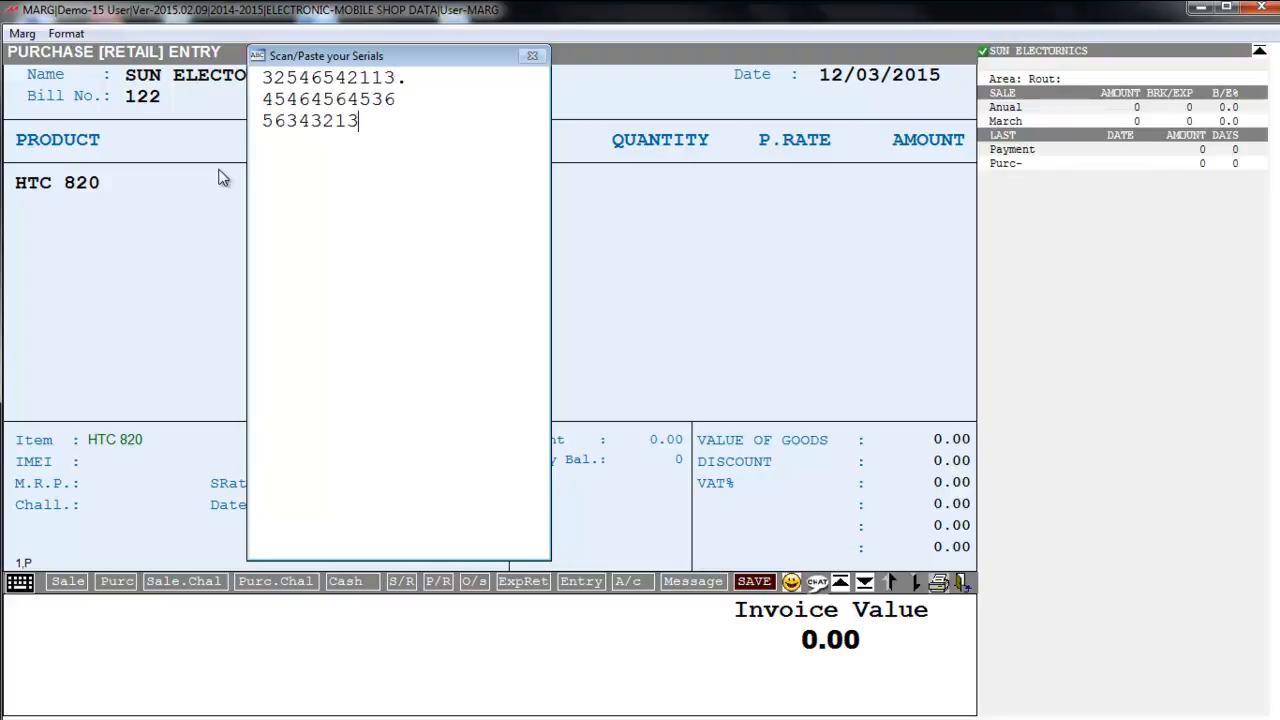
{"action": "key", "text": "BackSpace"}
{"action": "key", "text": "Return"}
{"action": "key", "text": "Return"}
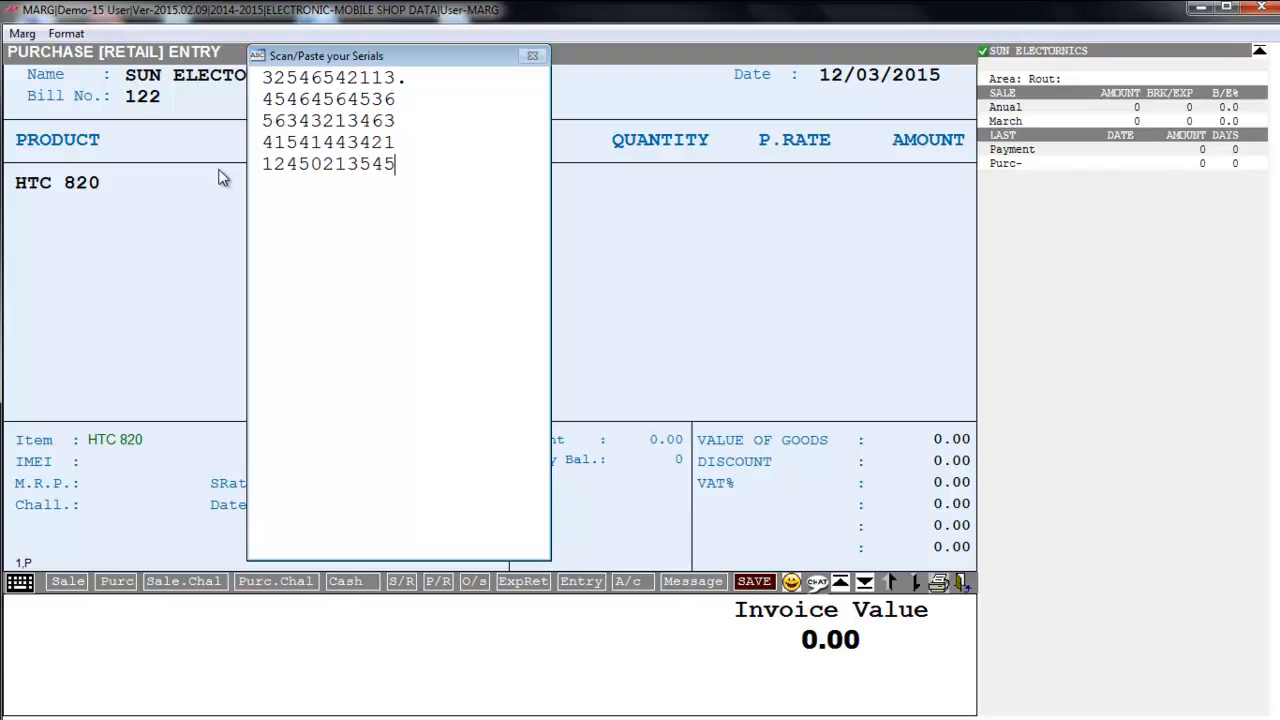
{"action": "key", "text": "Return"}
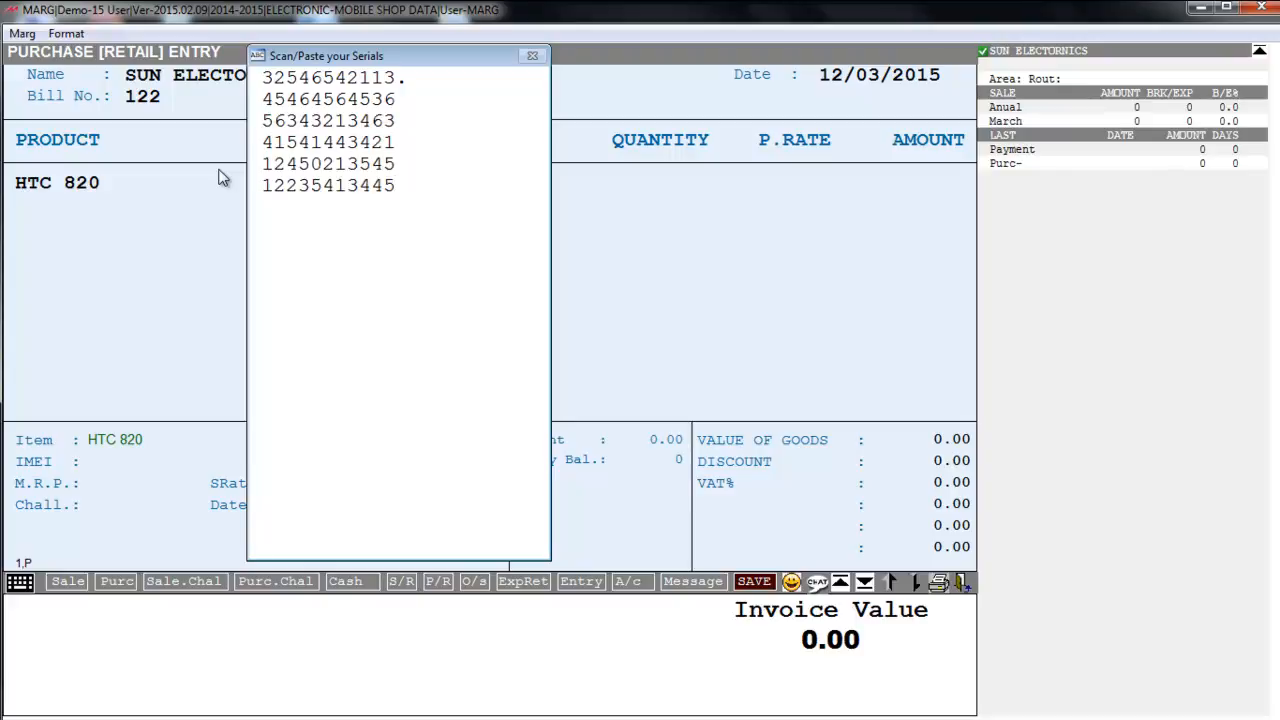
- Accept quantity 6 at the 20000.00 rate and browse the HTC 820 IMEI list
{"action": "key", "text": "Escape"}
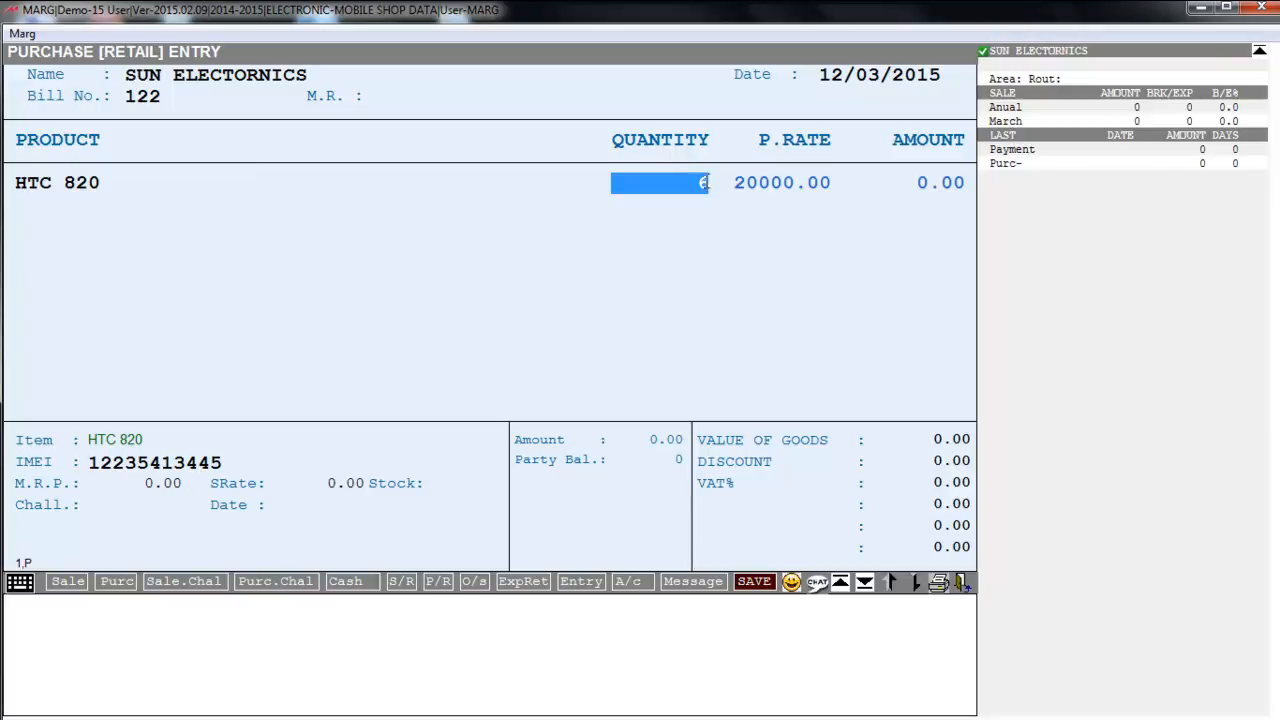
{"action": "key", "text": "Return"}
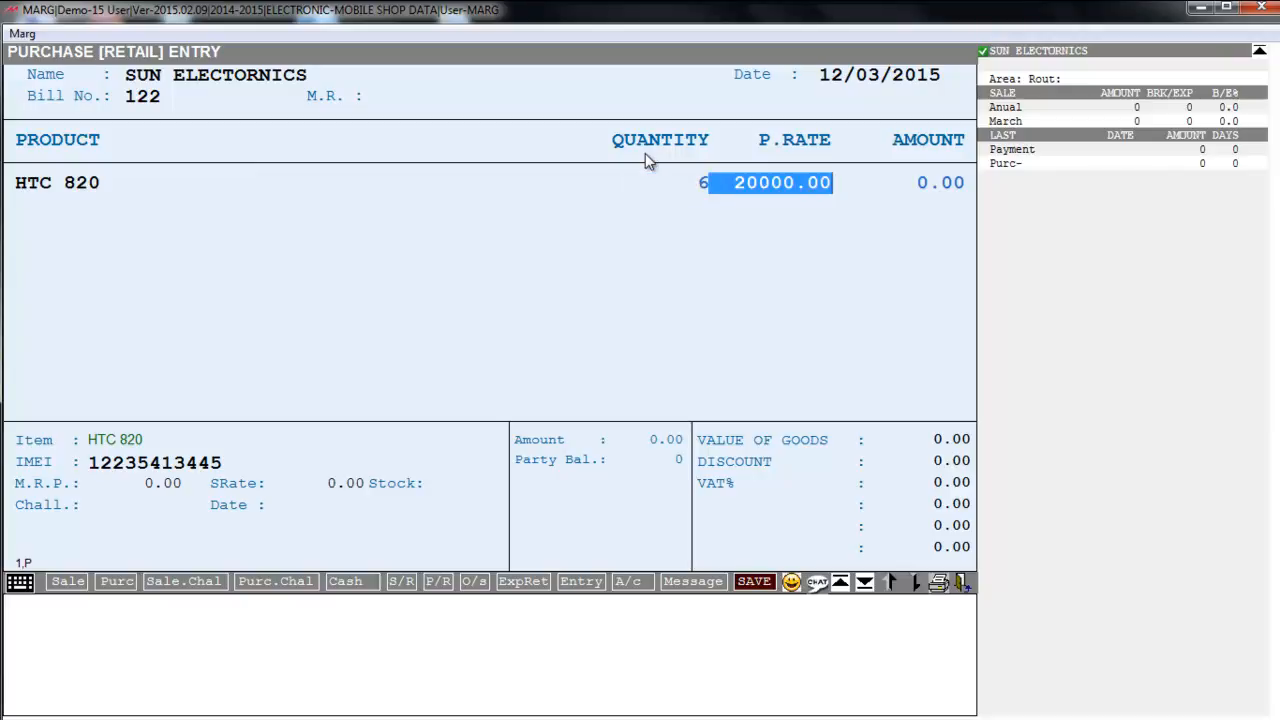
{"action": "key", "text": "Return"}
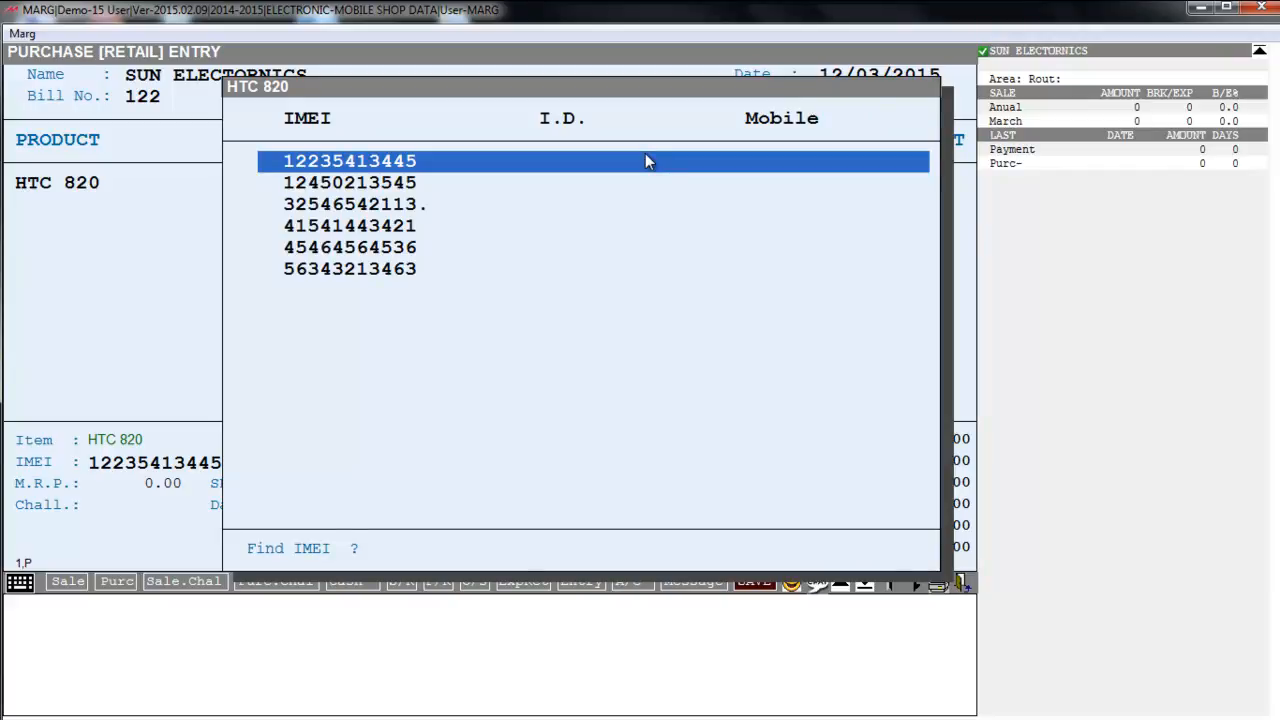
{"action": "key", "text": "Down"}
{"action": "key", "text": "Down"}
{"action": "key", "text": "Down"}
{"action": "key", "text": "Down"}
{"action": "key", "text": "Down"}
{"action": "key", "text": "Up"}
{"action": "key", "text": "Up"}
{"action": "key", "text": "Up"}
{"action": "key", "text": "Up"}
{"action": "key", "text": "Up"}
- Save the purchase bill for six HTC 820 units worth 120000.00
{"action": "key", "text": "Escape"}
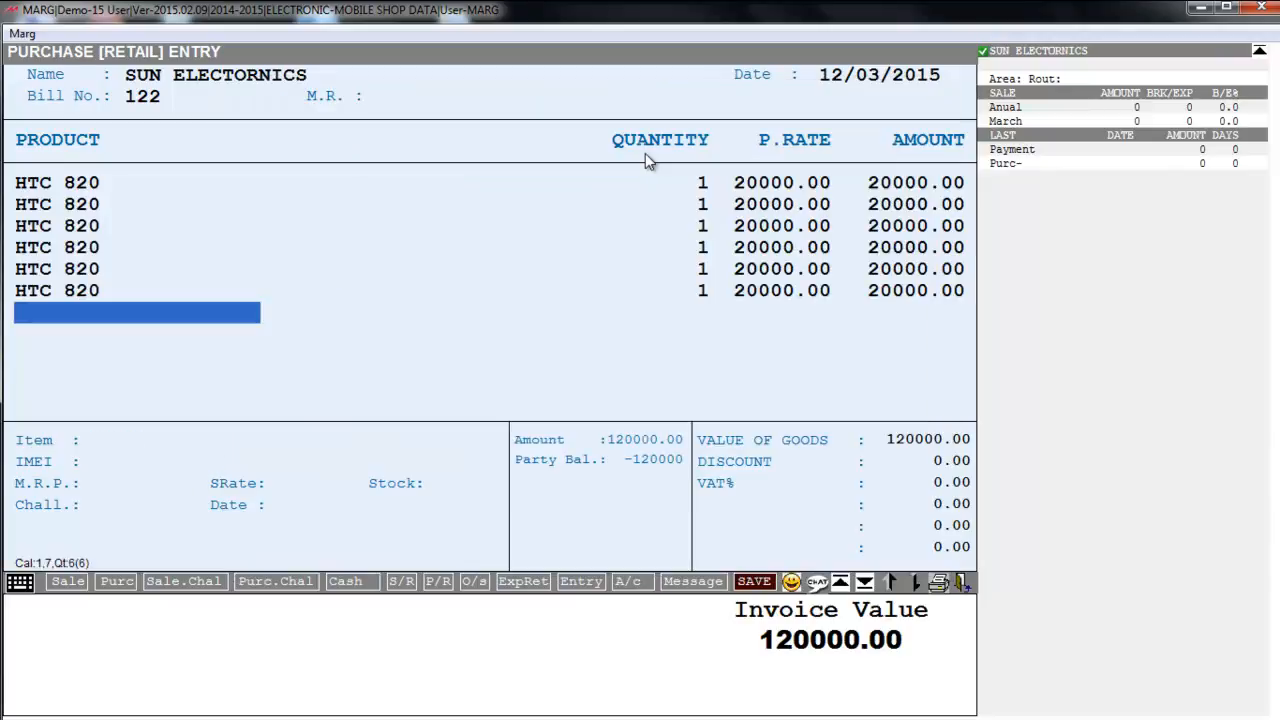
{"action": "key", "text": "Escape"}
{"action": "key", "text": "Return"}
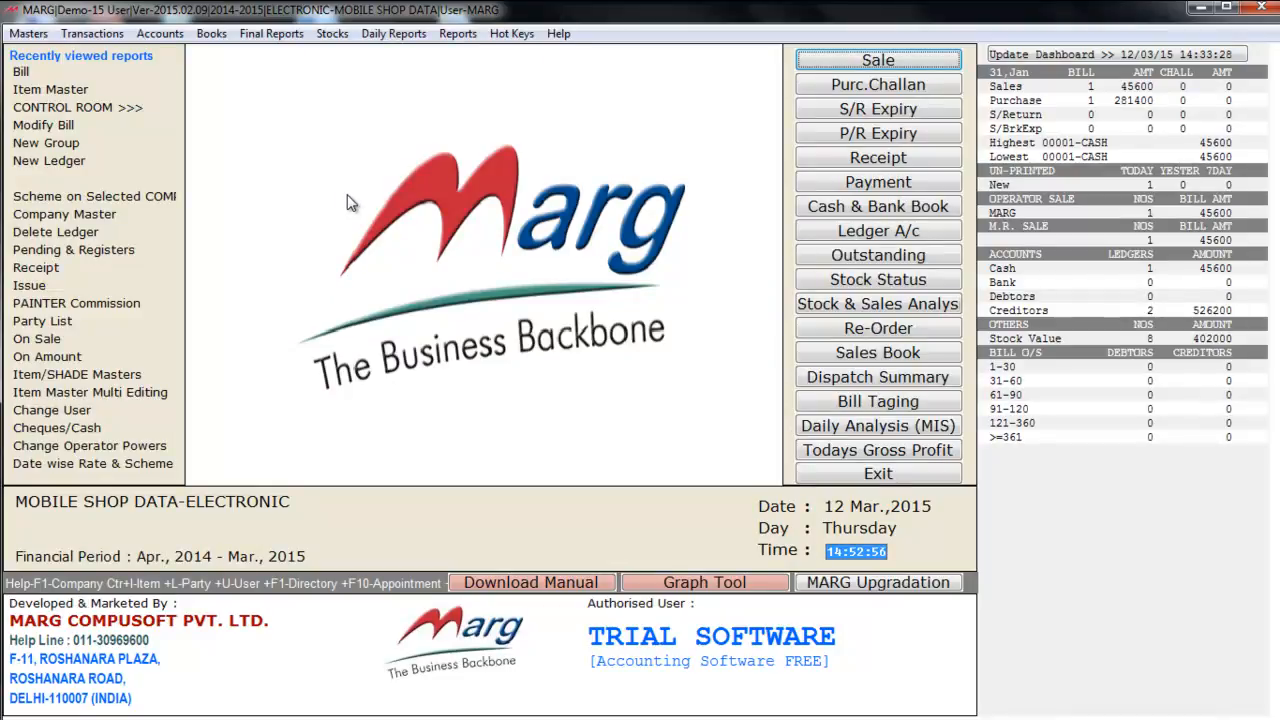
- Start a new sale bill from Transactions > Sale > Bill
{"action": "key", "text": "alt+t"}
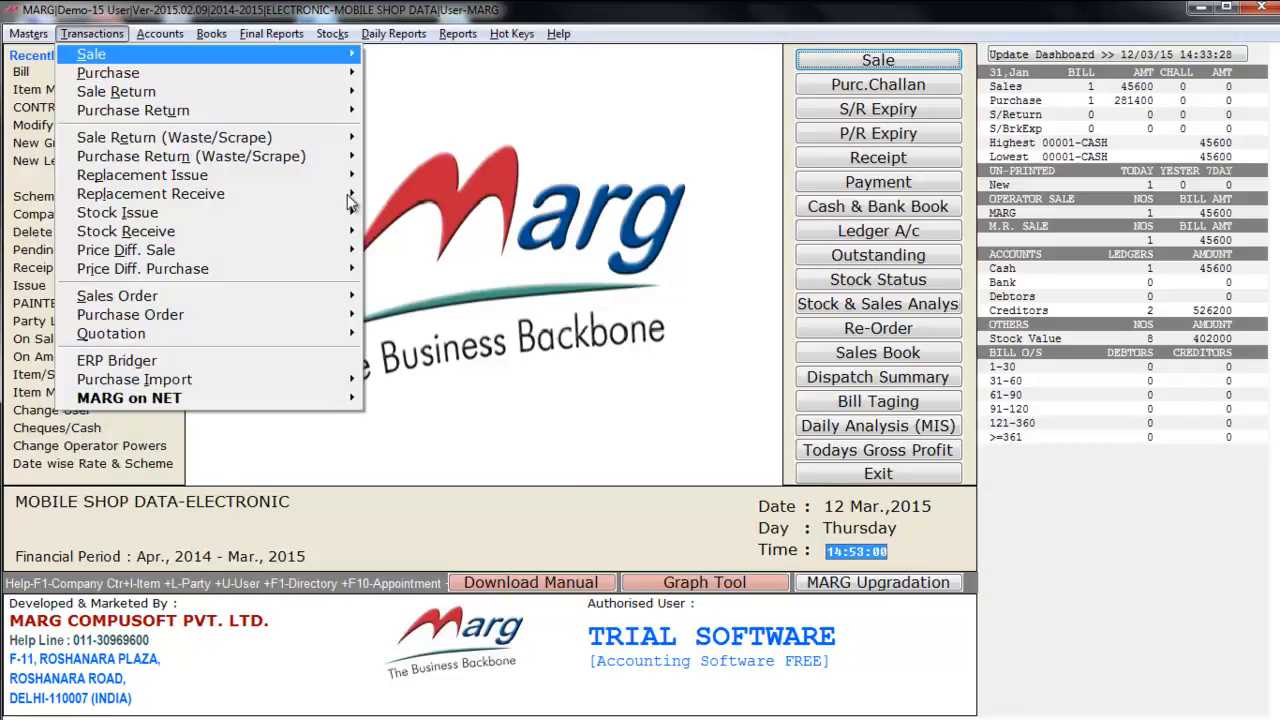
{"action": "key", "text": "Right"}
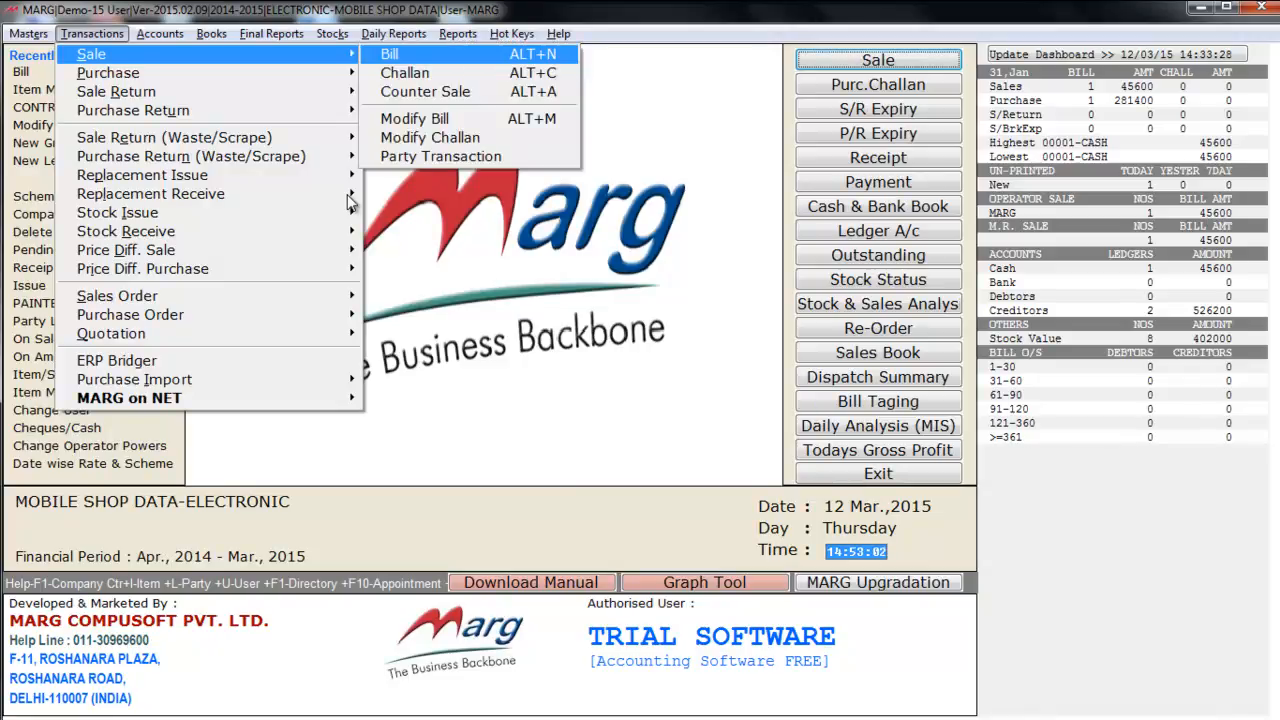
{"action": "key", "text": "Return"}
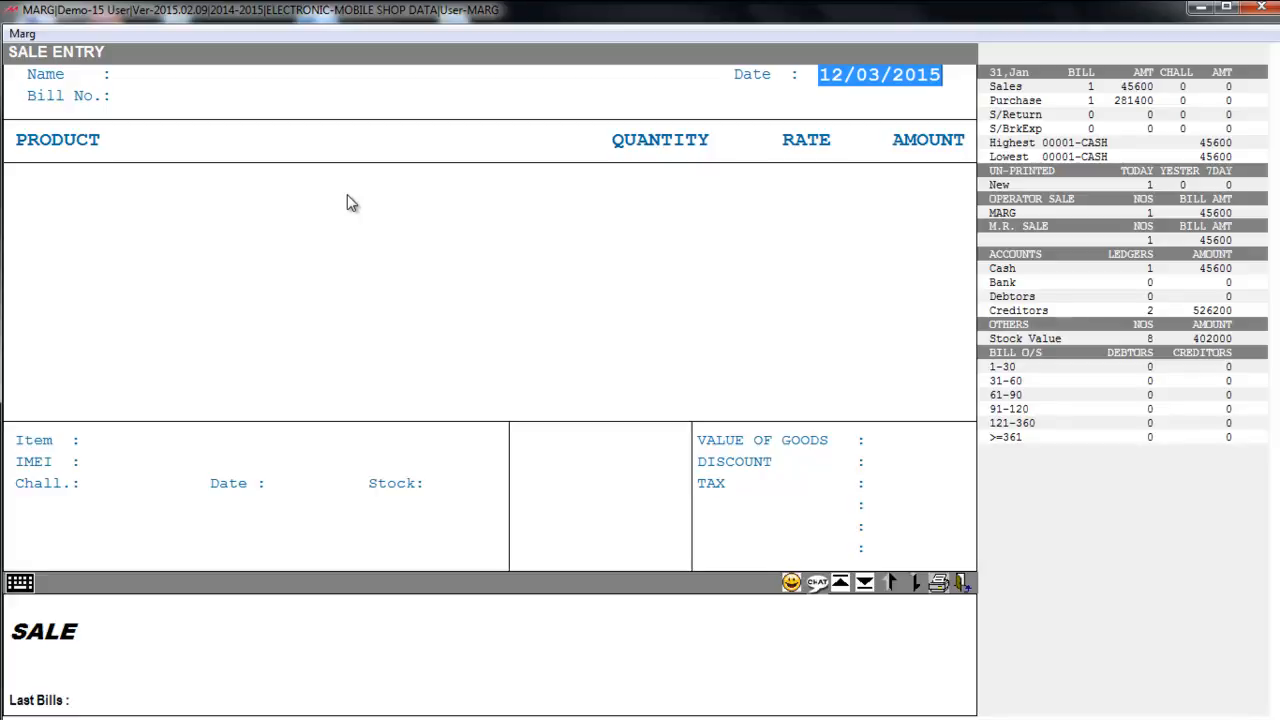
- Choose CASH as the party for sale bill 00002 and skip the party details
{"action": "key", "text": "Return"}
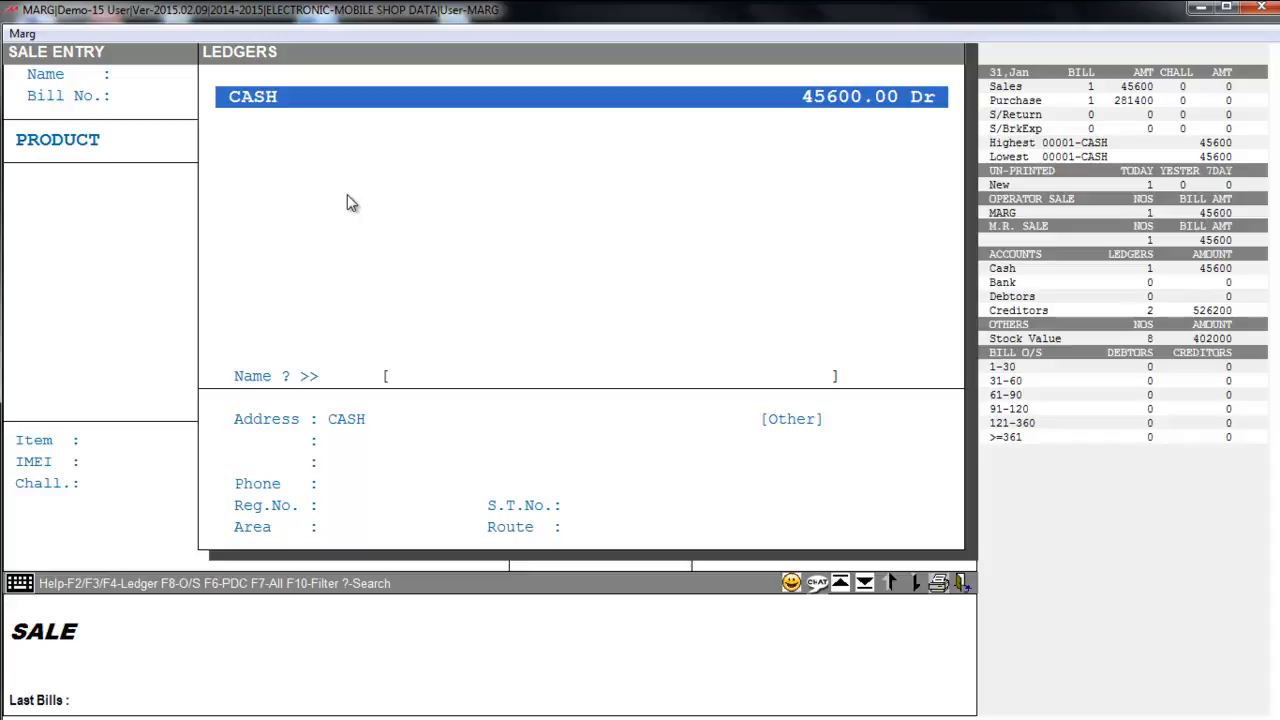
{"action": "key", "text": "F2"}
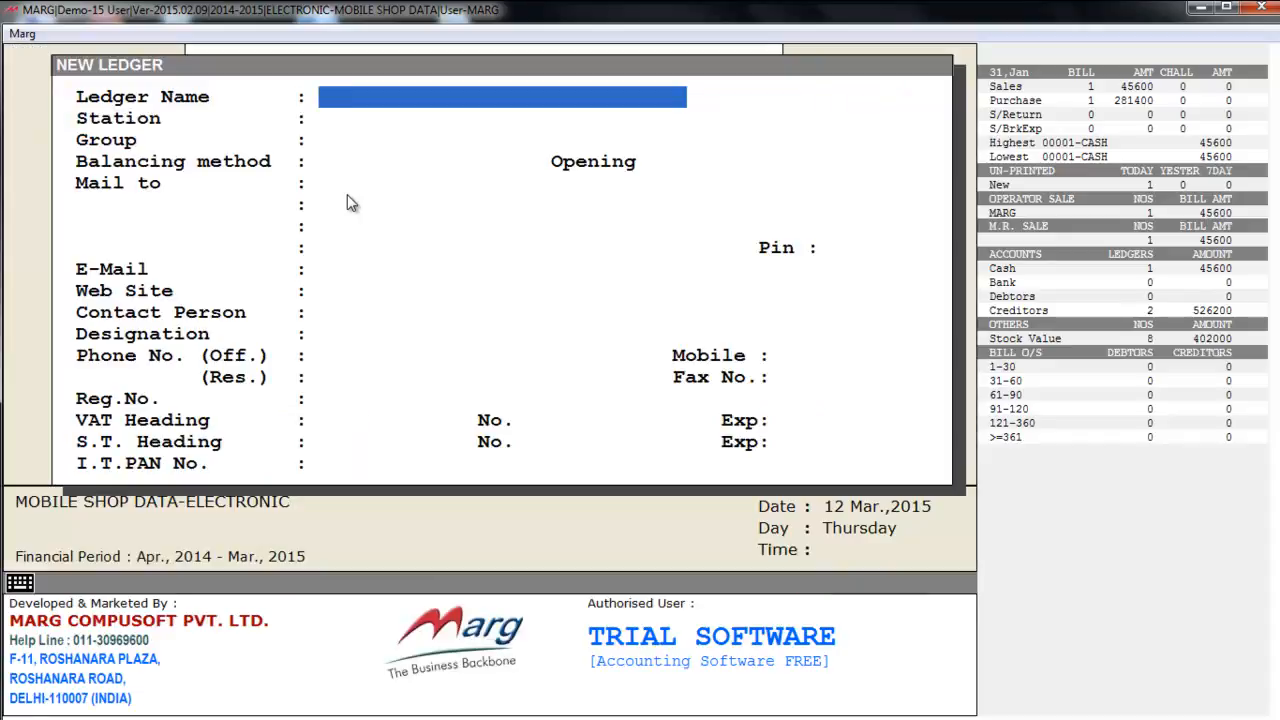
{"action": "key", "text": "Escape"}
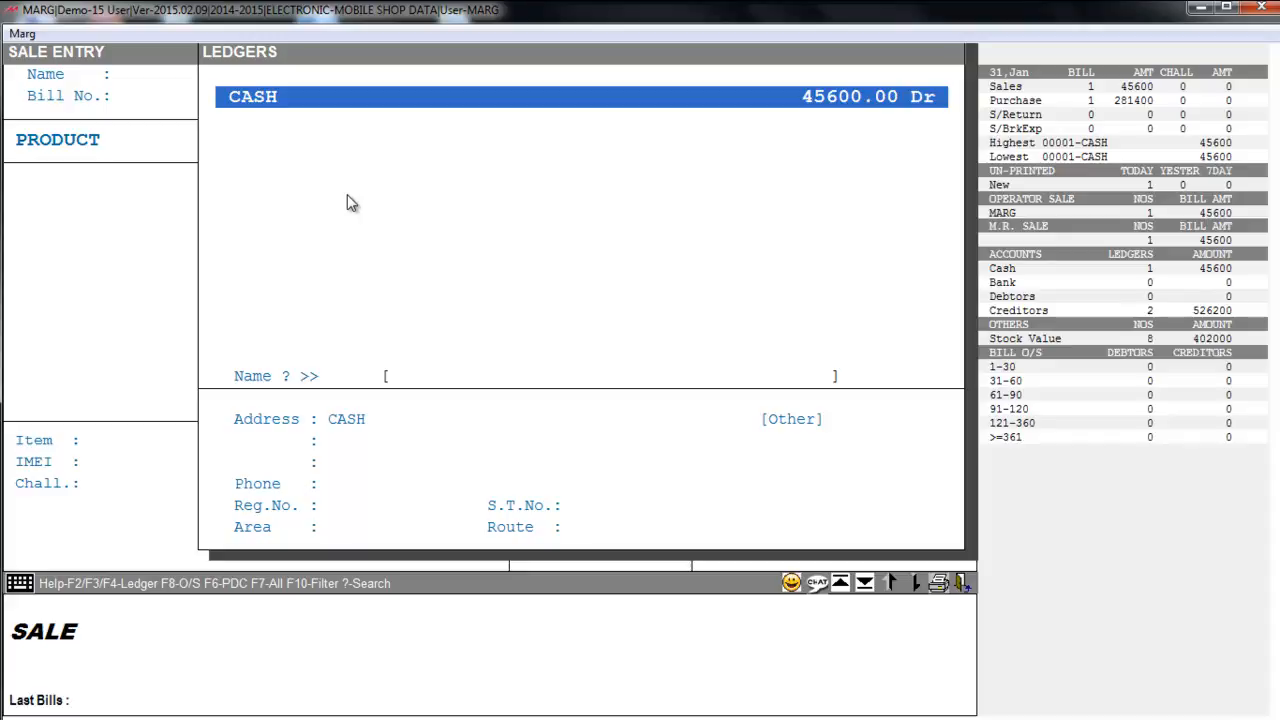
{"action": "key", "text": "Return"}
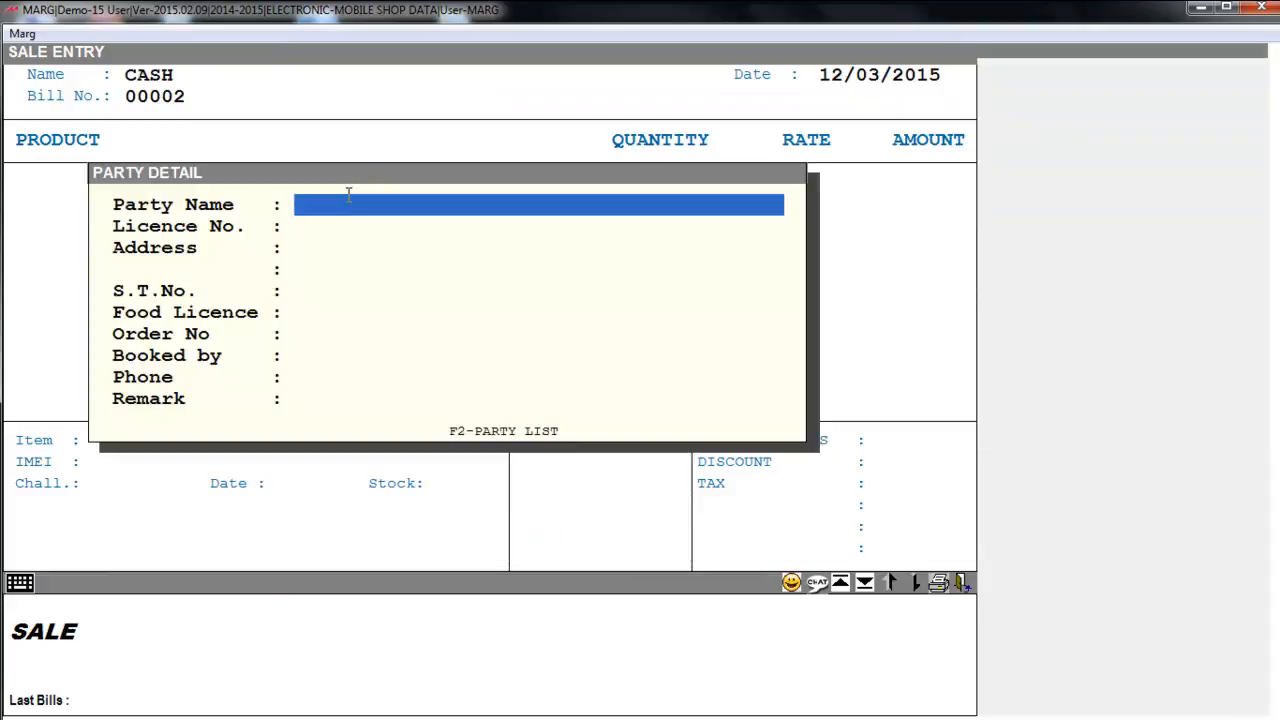
{"action": "key", "text": "Return"}
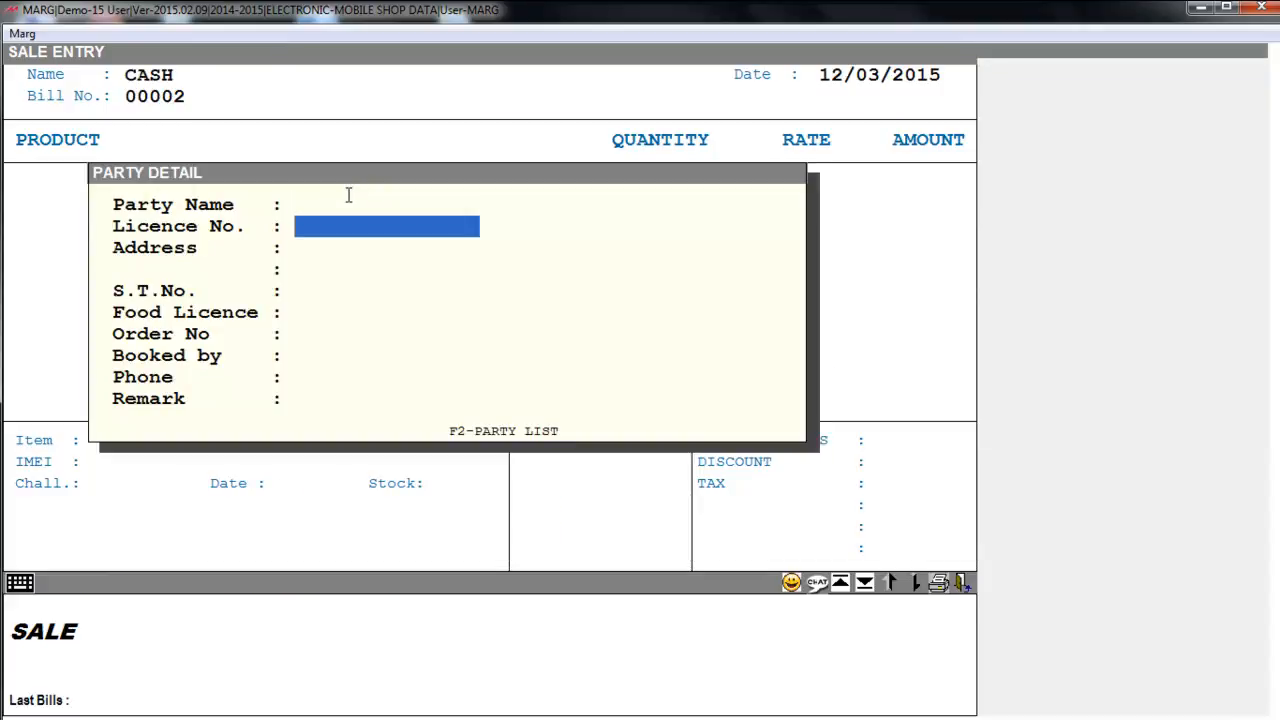
{"action": "key", "text": "Up"}
{"action": "key", "text": "Return"}
{"action": "key", "text": "Escape"}
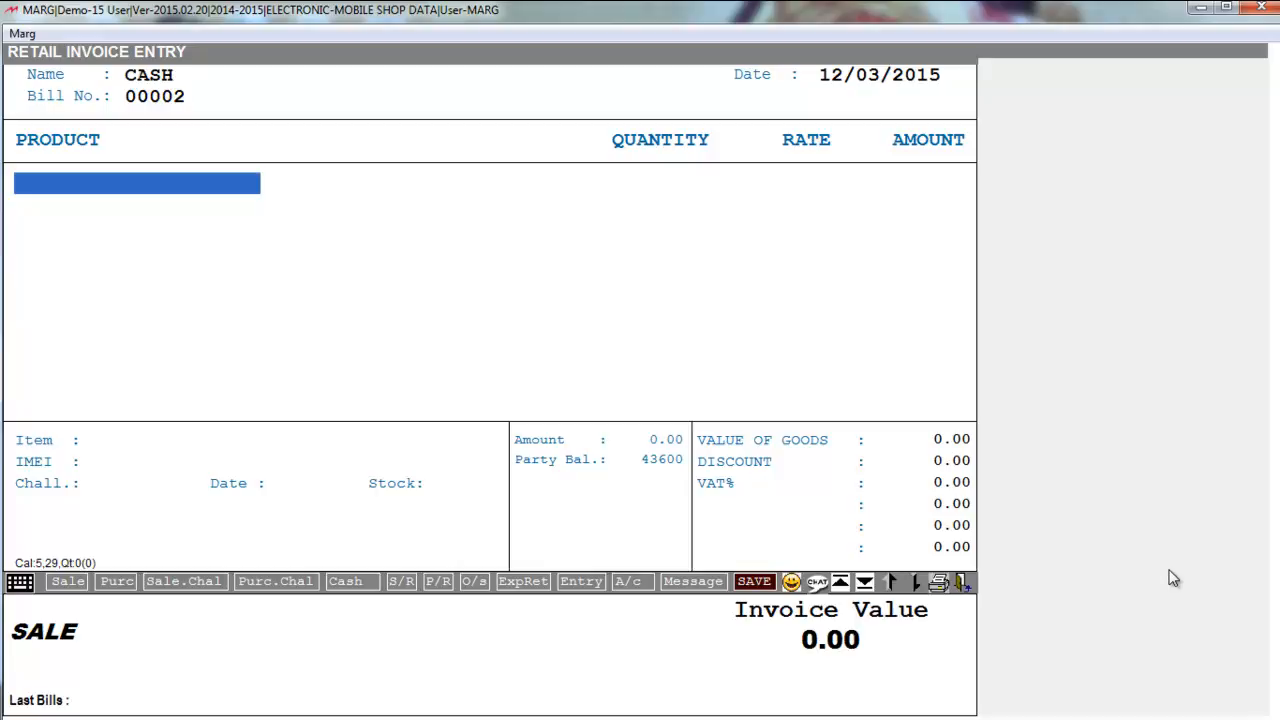
{"action": "type", "text": "98723456"}
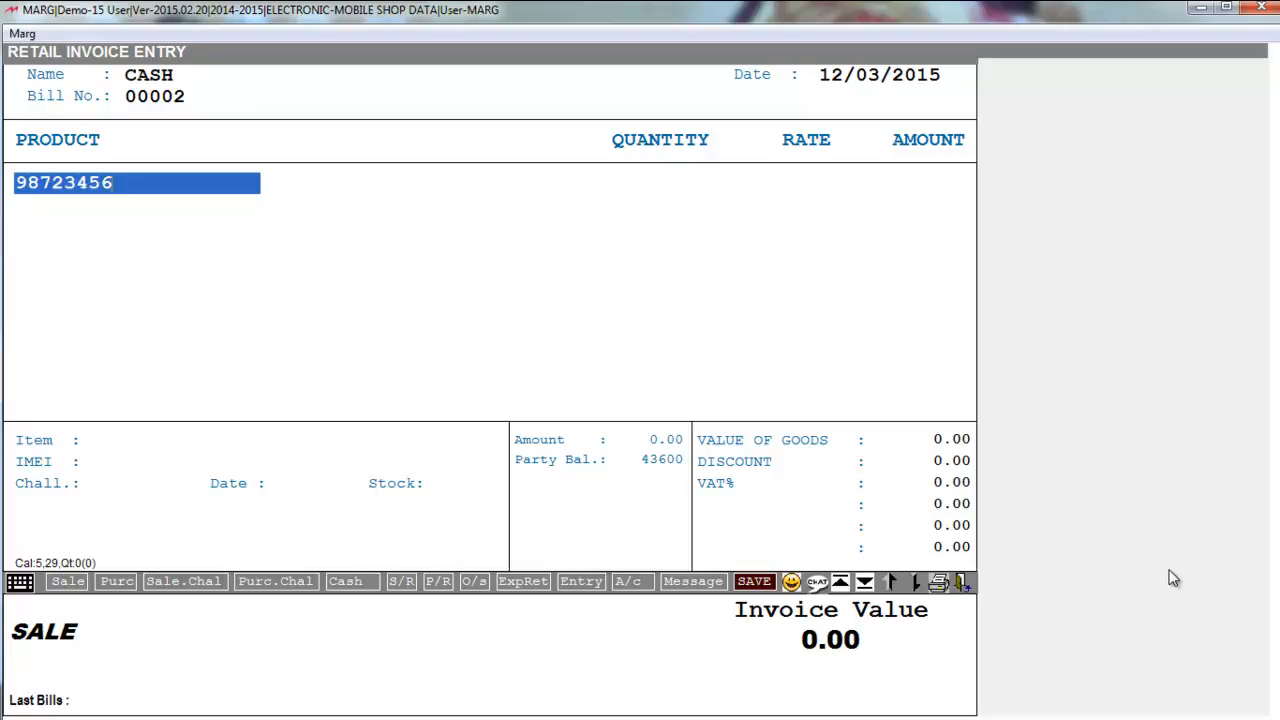
{"action": "key", "text": "Return"}
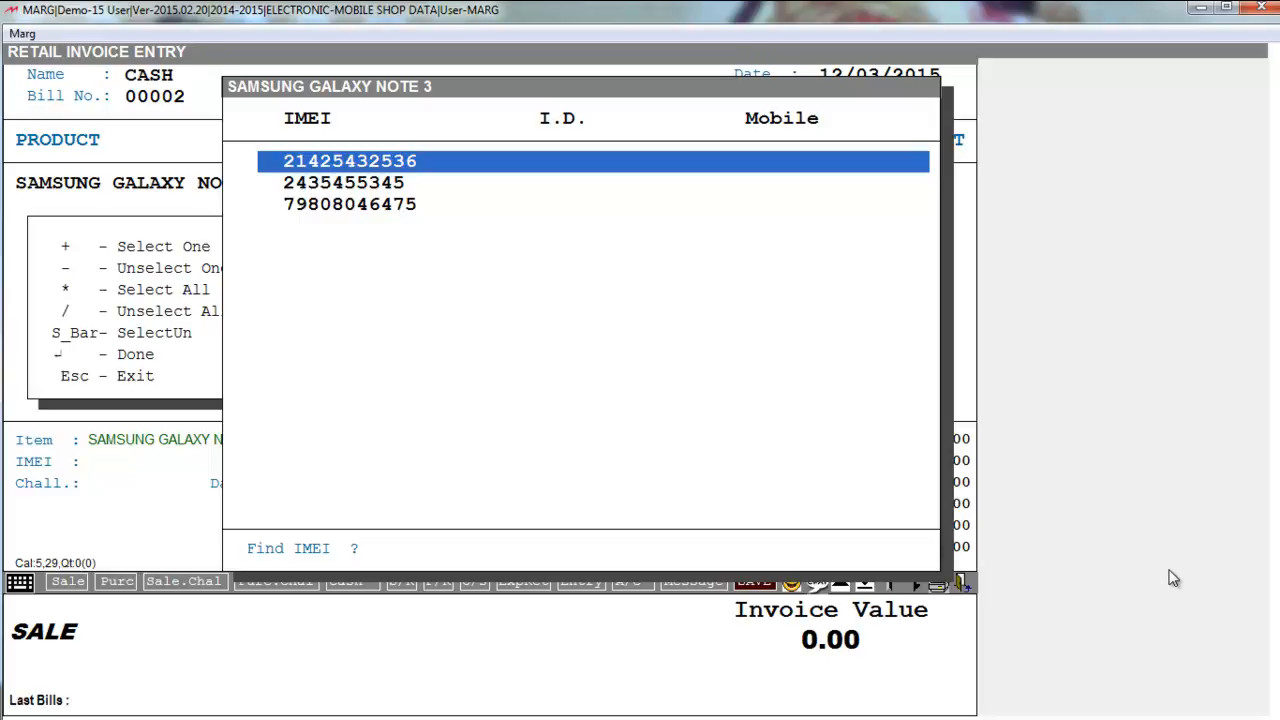
{"action": "key", "text": "space"}
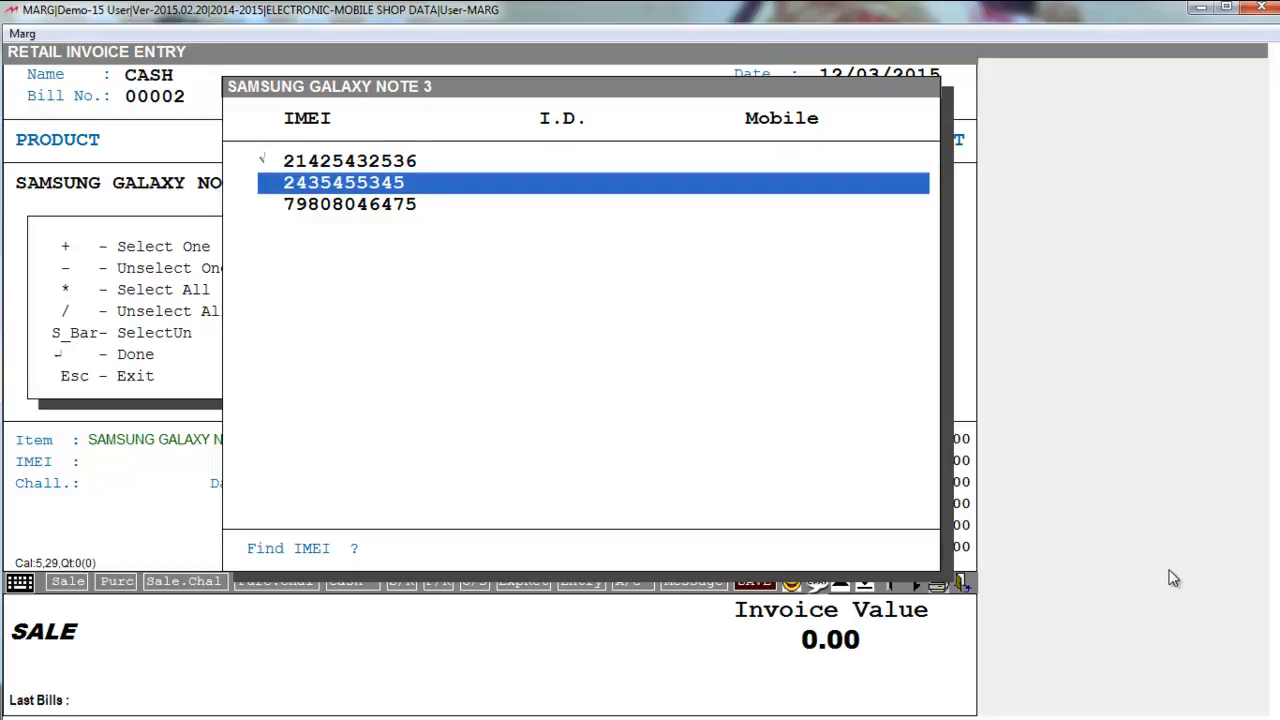
{"action": "key", "text": "Up"}
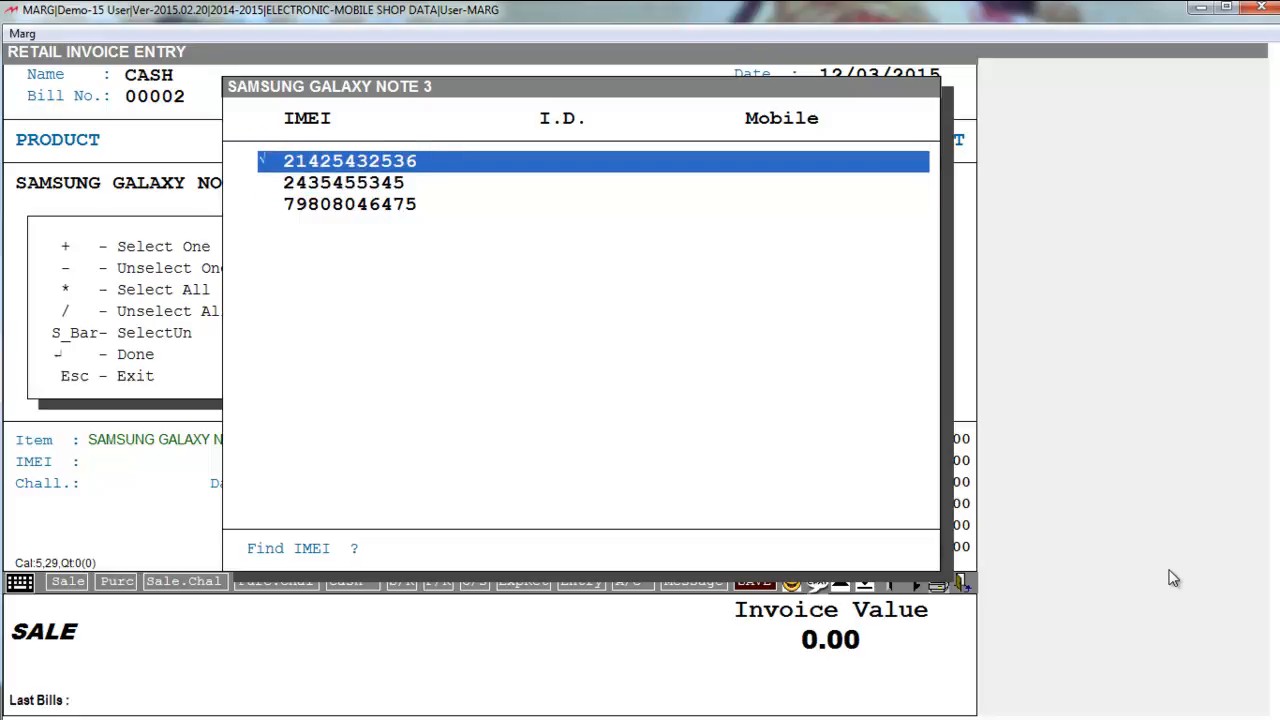
{"action": "key", "text": "Return"}
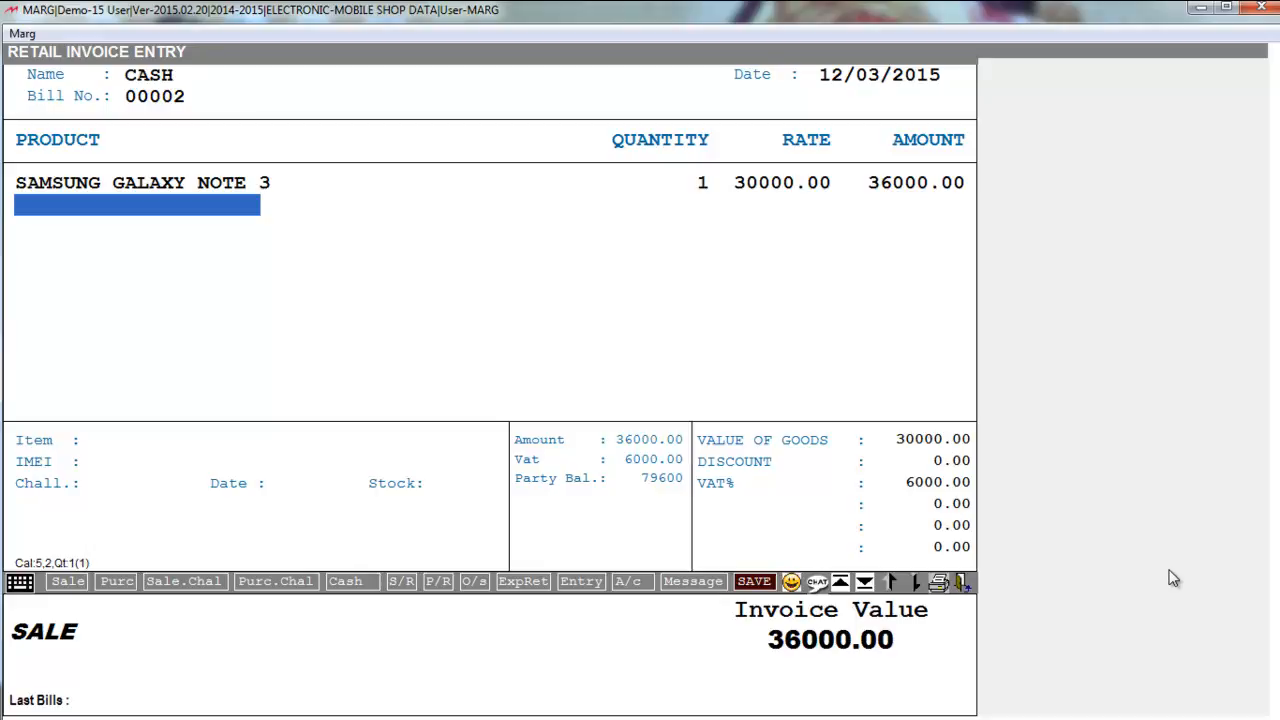
- Recheck the Samsung Galaxy Note 3 line, keeping its 30000.00 rate
{"action": "key", "text": "Escape"}
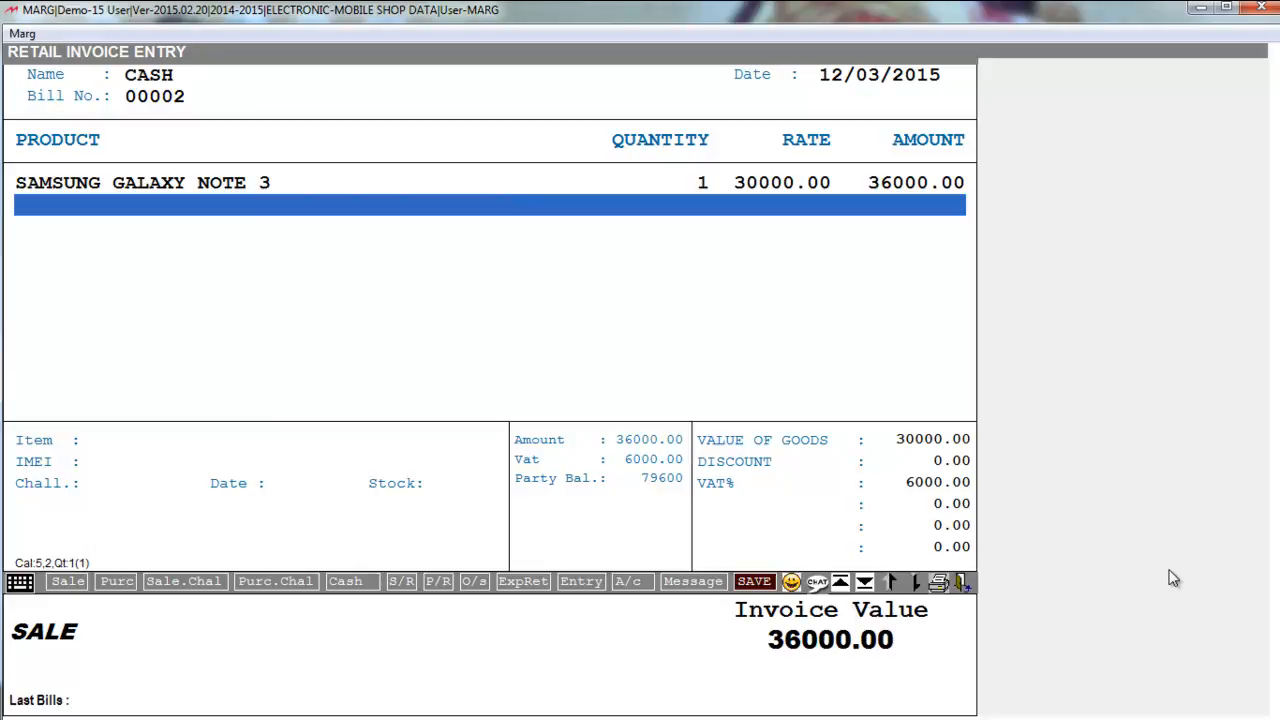
{"action": "key", "text": "Up"}
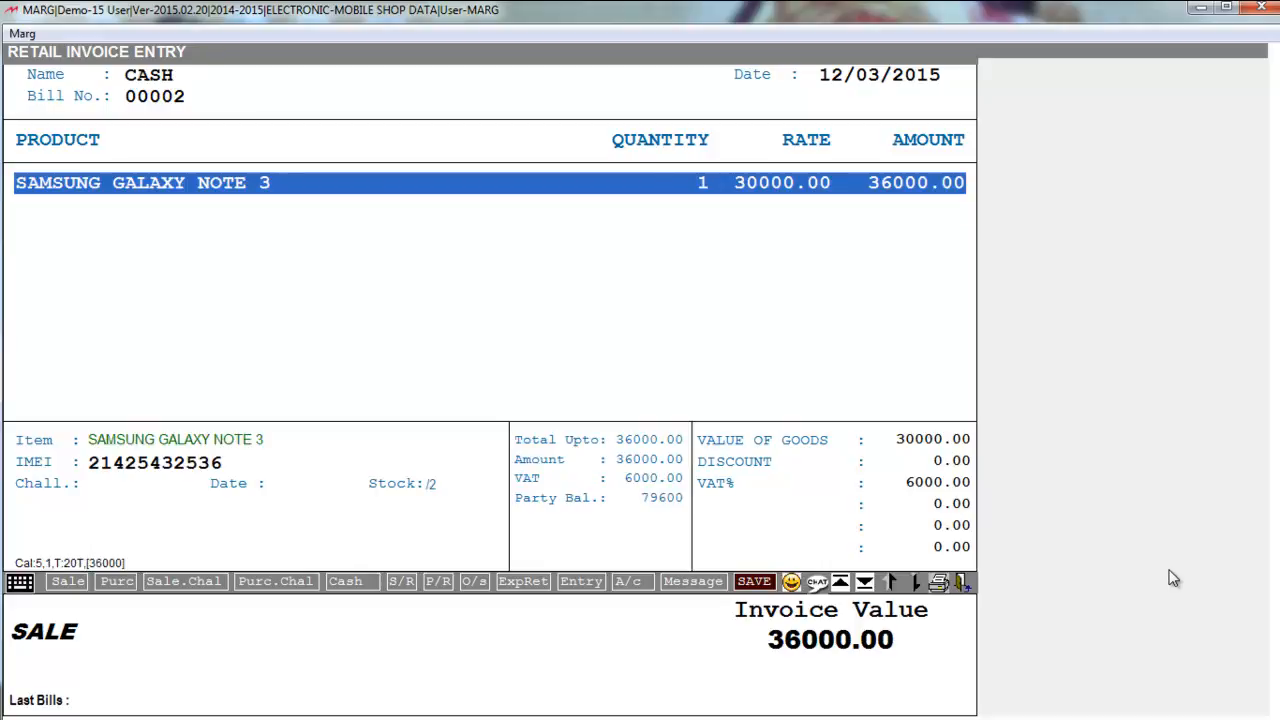
{"action": "key", "text": "Return"}
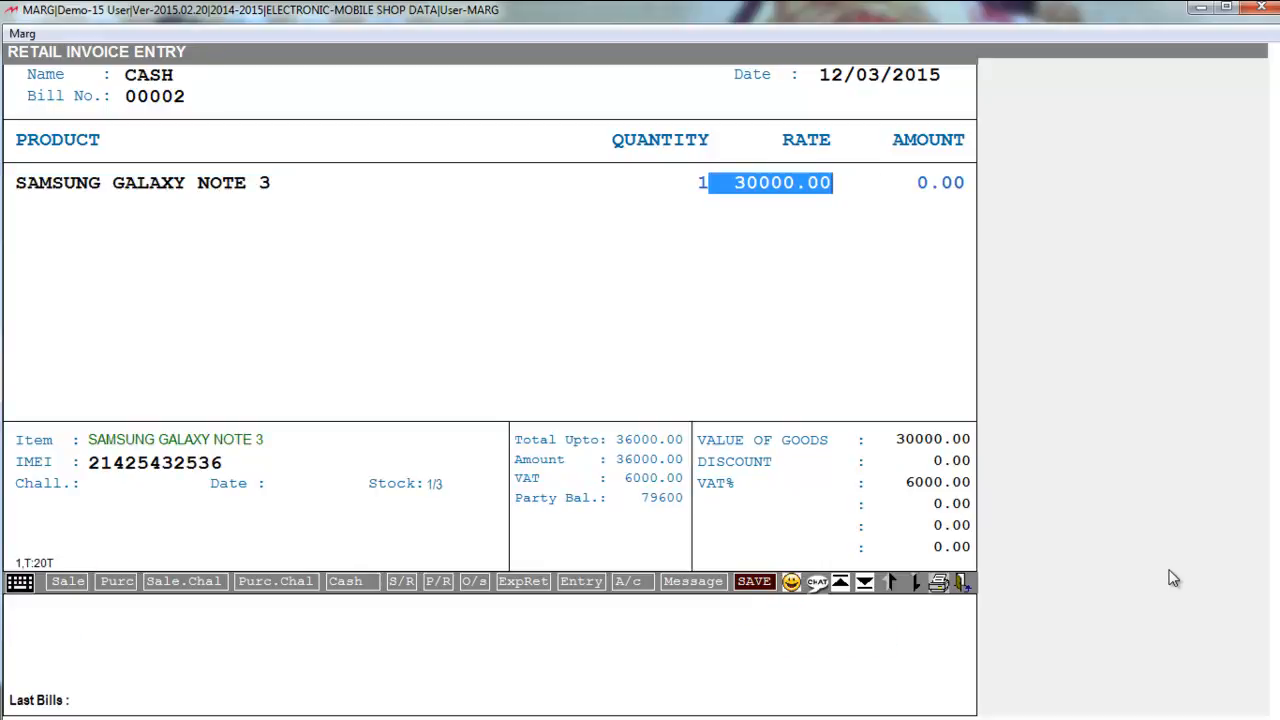
{"action": "key", "text": "Return"}
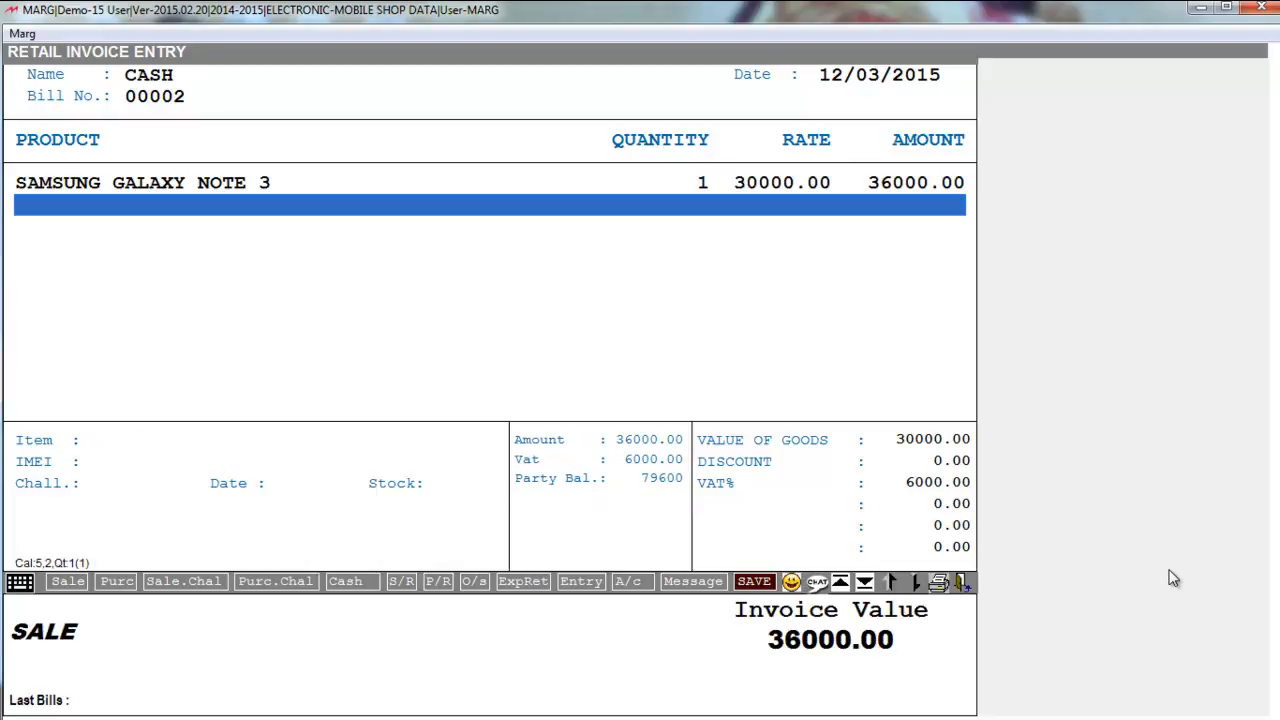
- Save the 36000.00 cash bill without printing and move to a fresh retail invoice
{"action": "key", "text": "ctrl+w"}
{"action": "key", "text": "Return"}
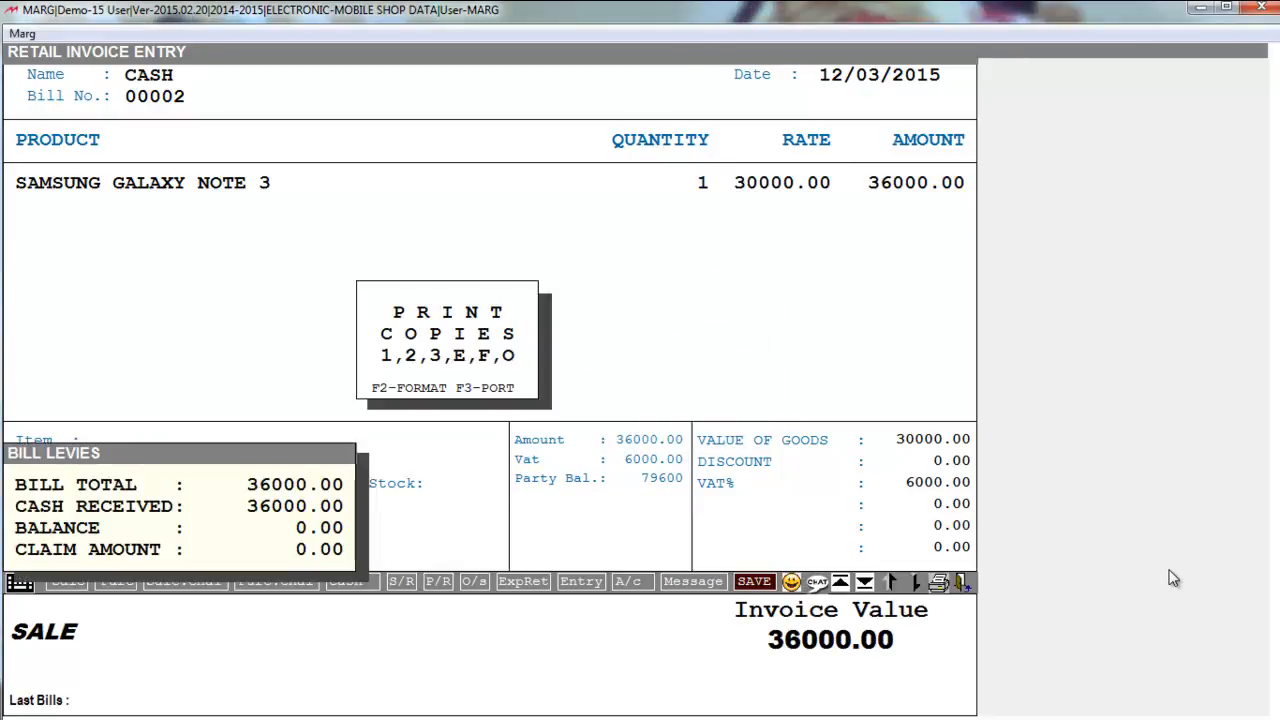
{"action": "key", "text": "Escape"}
{"action": "key", "text": "Return"}
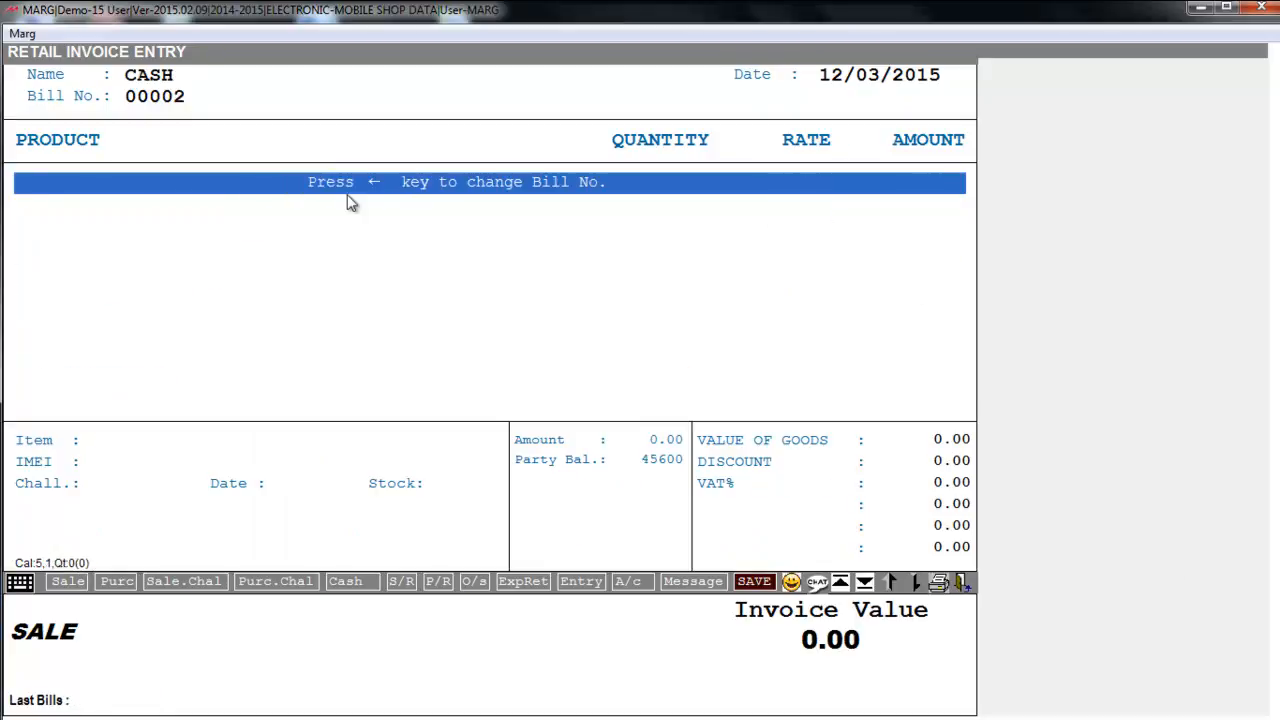
- Select HTC 820 from the item list for the invoice line
{"action": "key", "text": "Return"}
{"action": "key", "text": "Down"}
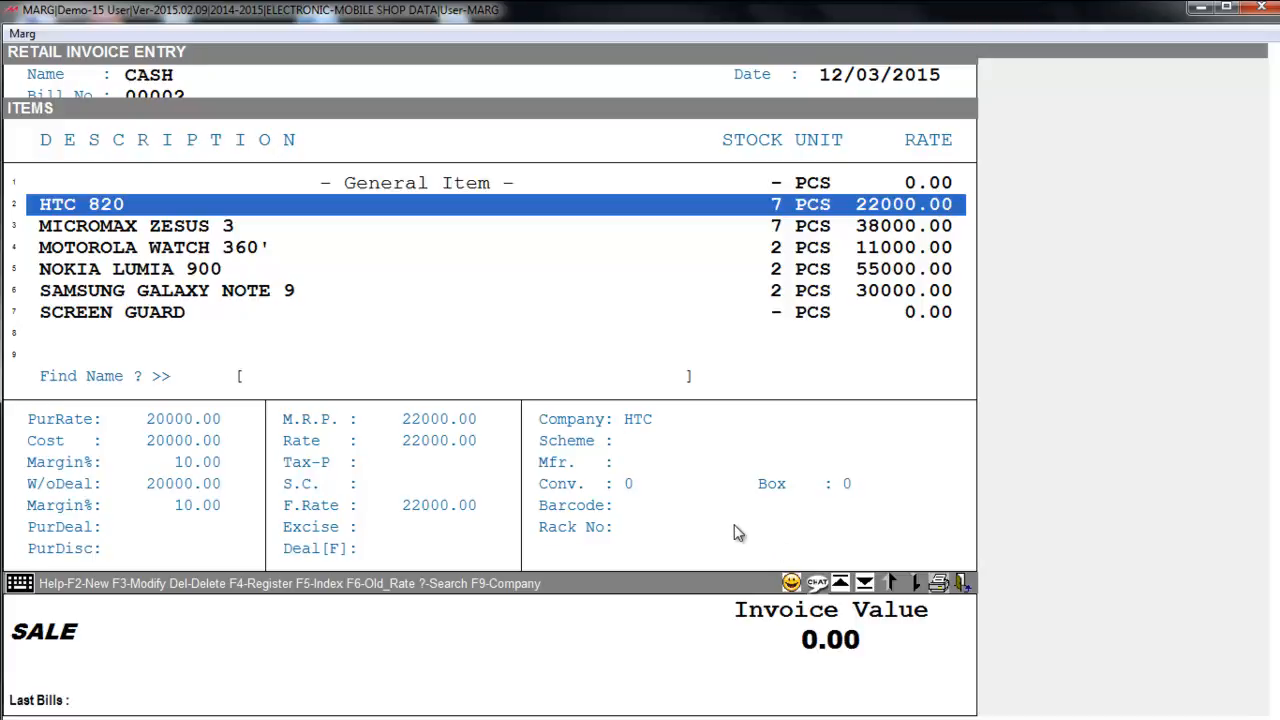
{"action": "key", "text": "F2"}
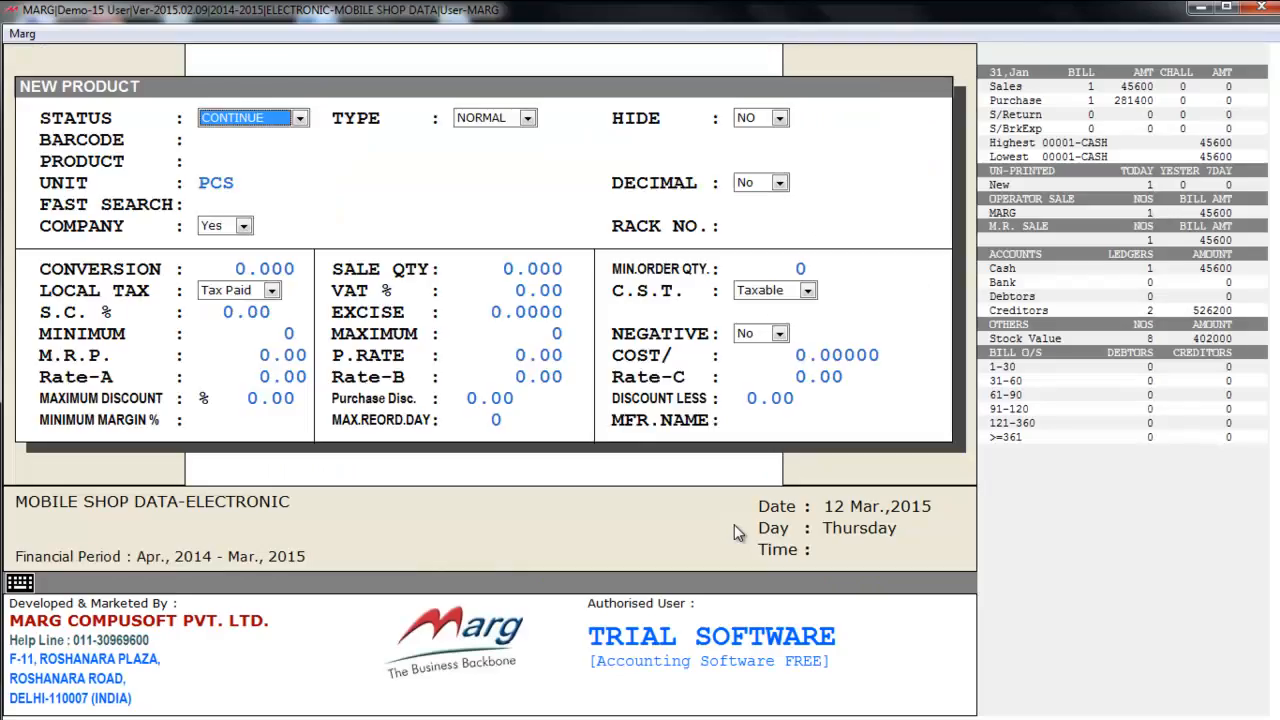
{"action": "key", "text": "Escape"}
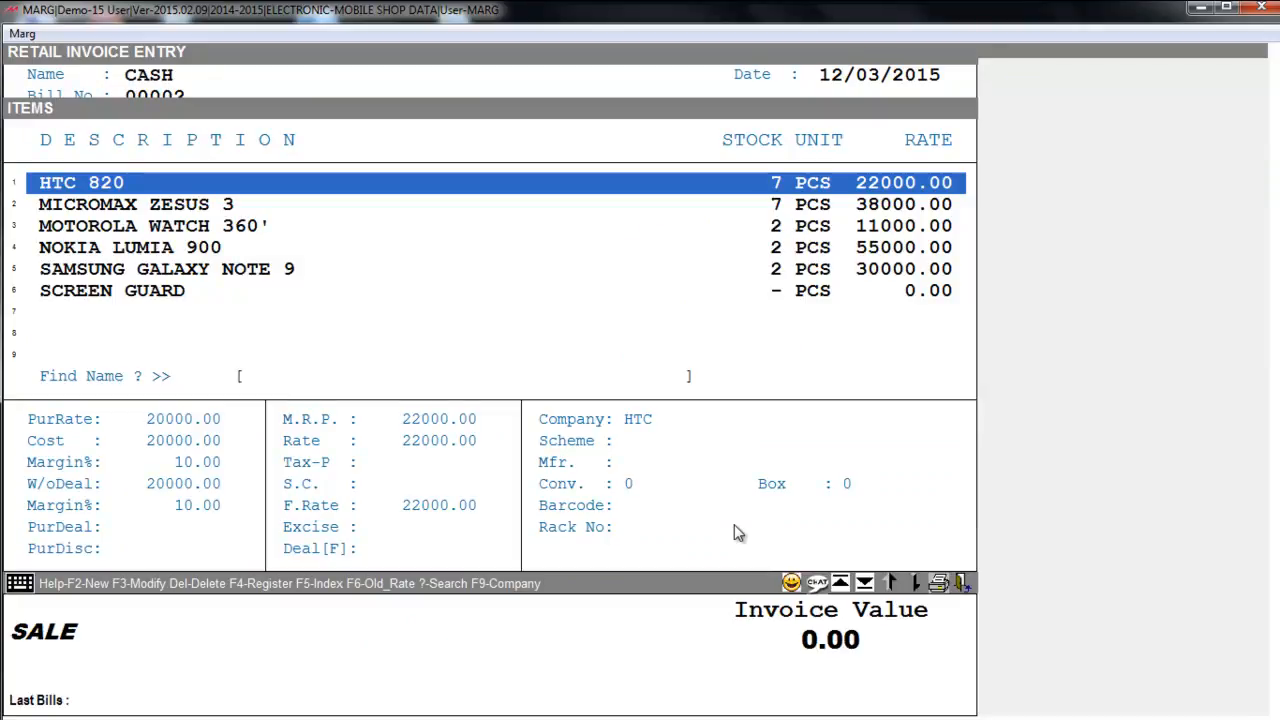
{"action": "key", "text": "Return"}
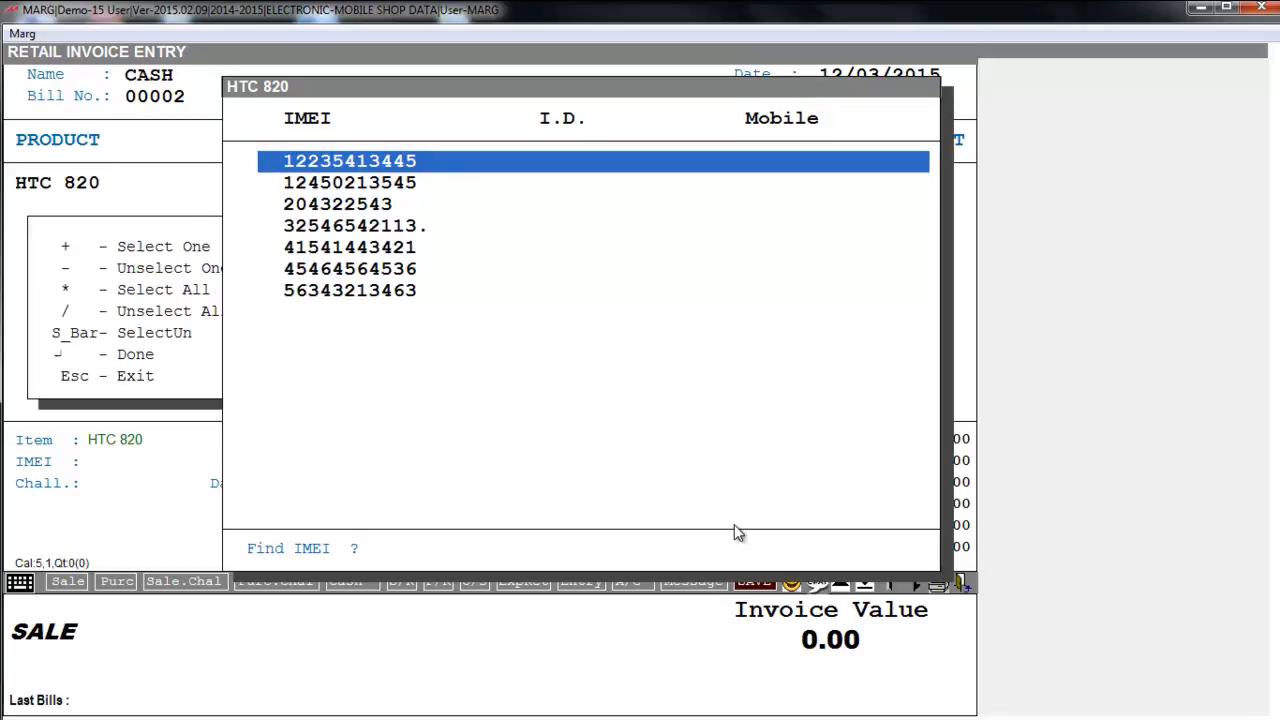
{"action": "key", "text": "Down"}
{"action": "key", "text": "End"}
{"action": "key", "text": "Up"}
{"action": "key", "text": "Up"}
{"action": "key", "text": "Up"}
{"action": "key", "text": "Up"}
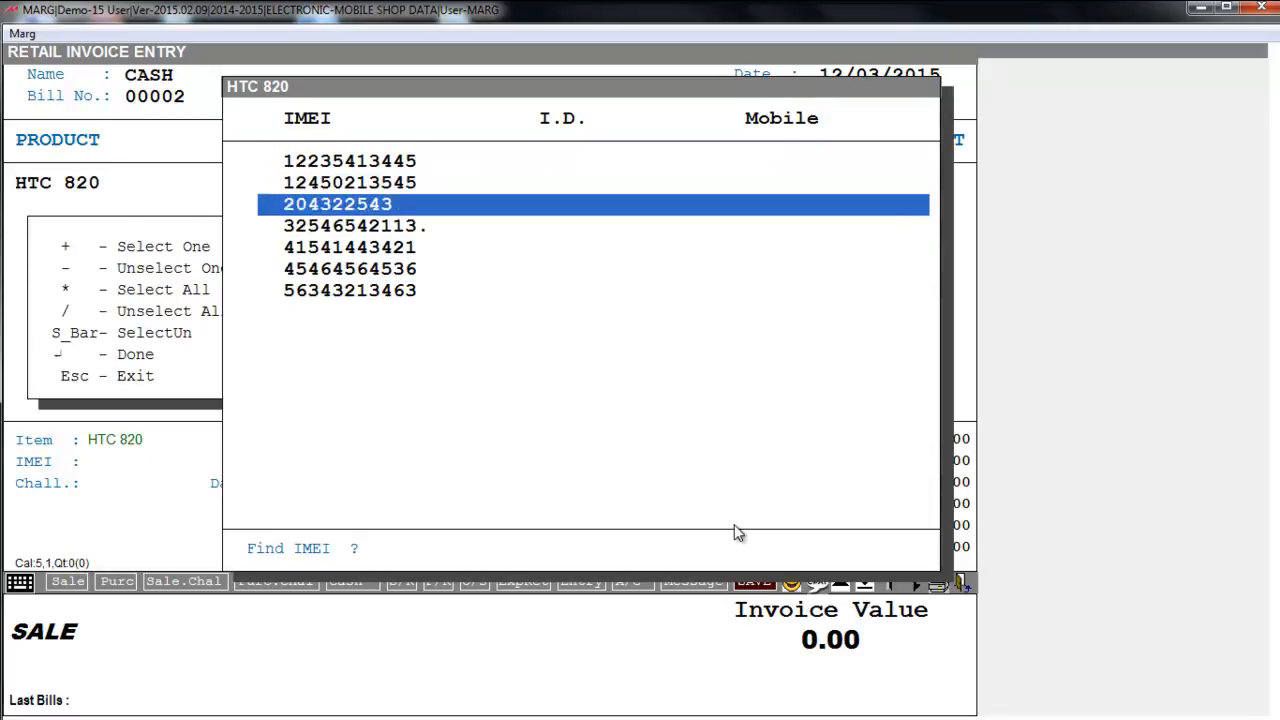
{"action": "key", "text": "Up"}
{"action": "key", "text": "Up"}
{"action": "key", "text": "plus"}
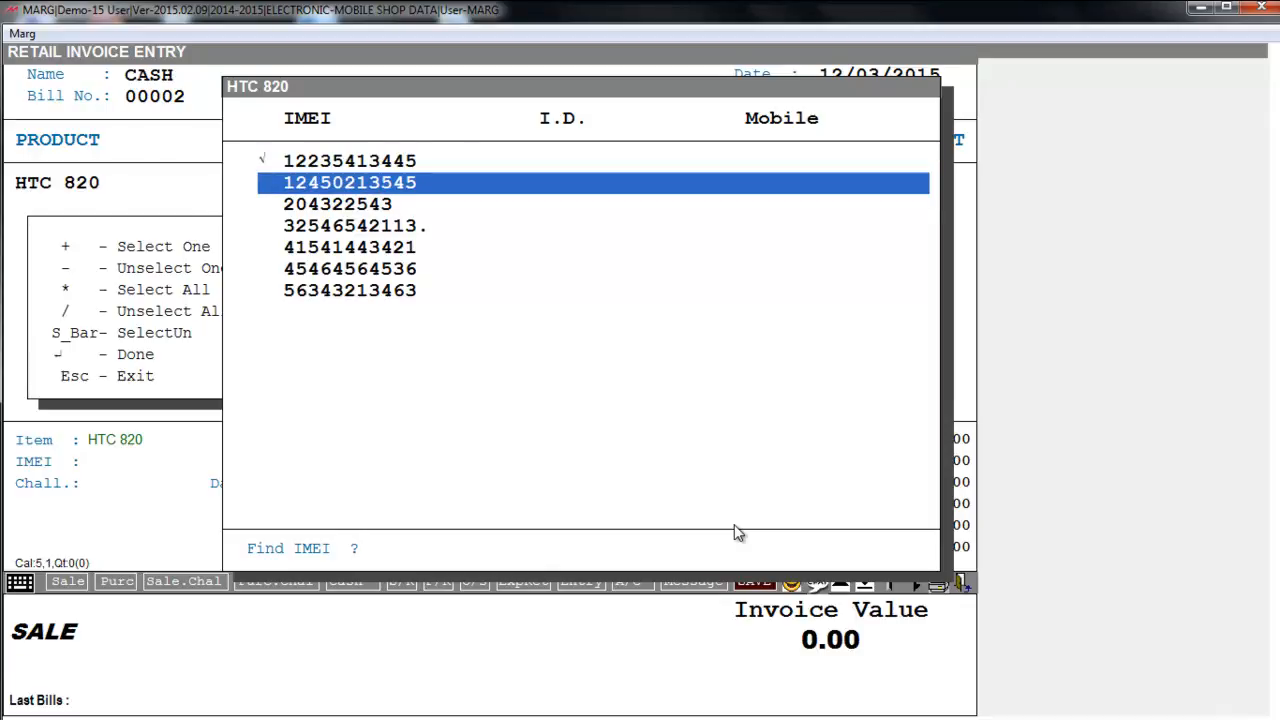
{"action": "key", "text": "Up"}
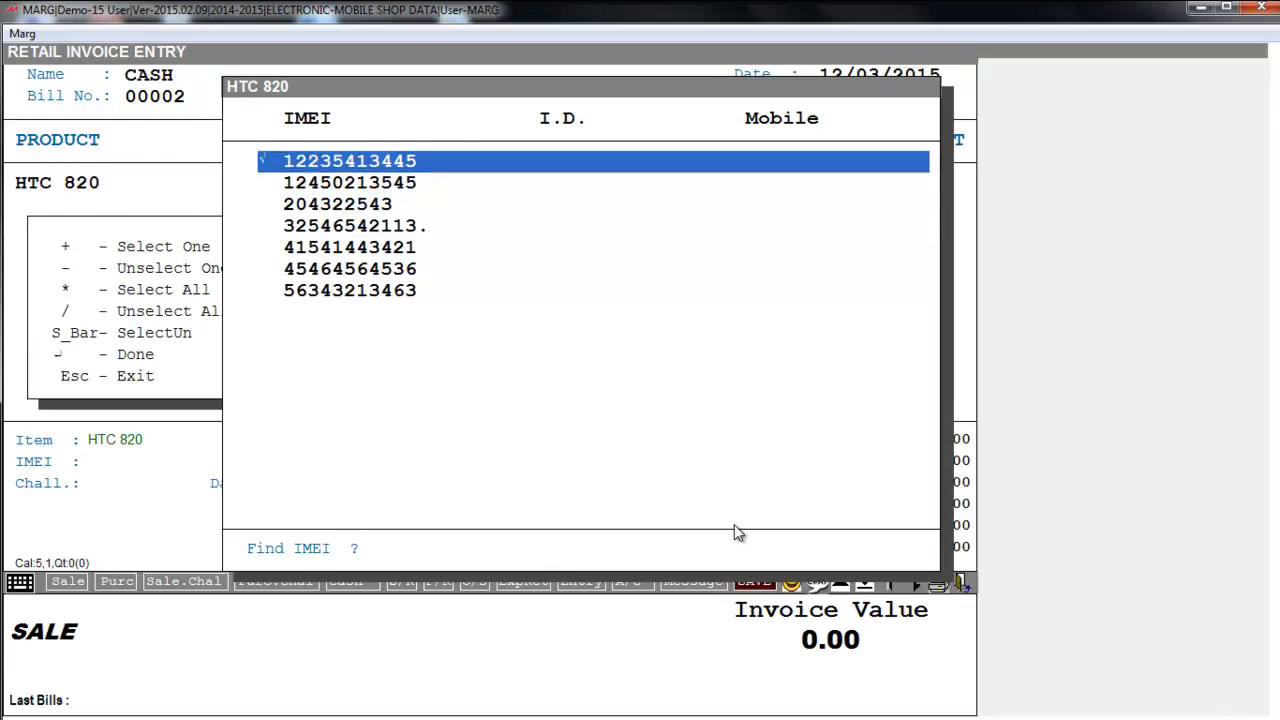
{"action": "key", "text": "Return"}
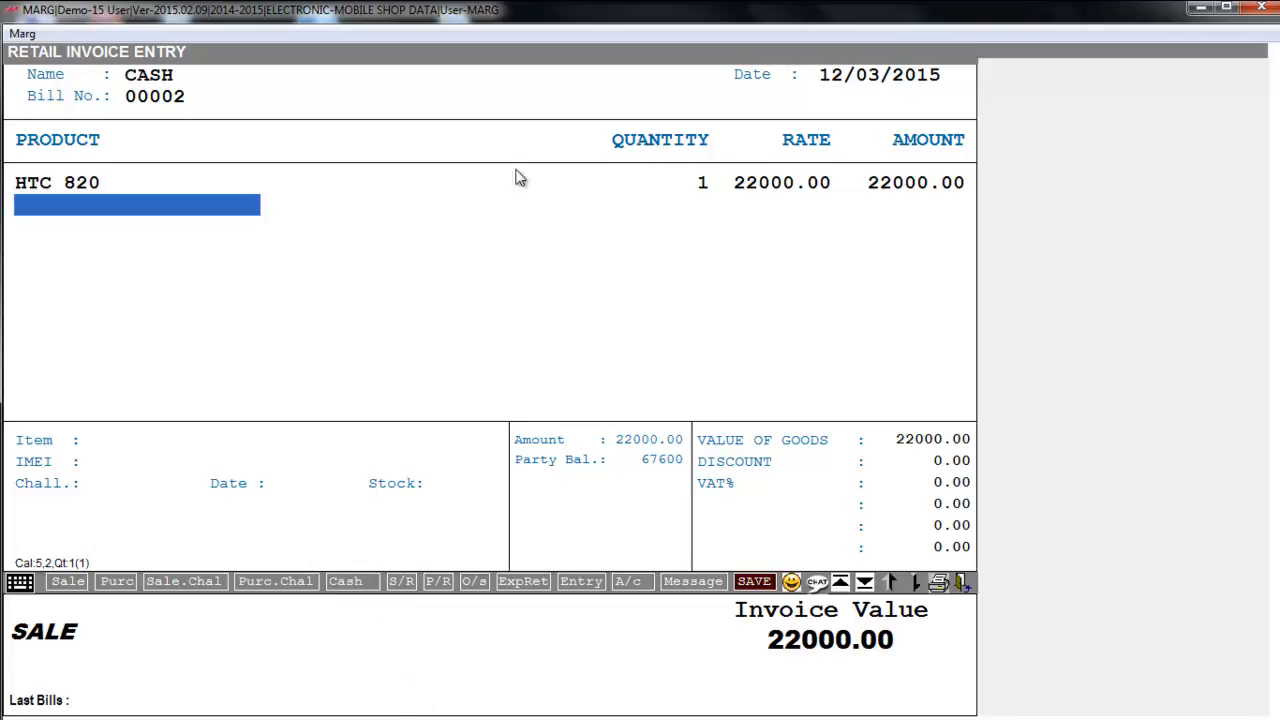
- Save the 22000.00 HTC 820 cash bill, skip printing, and return to the dashboard
{"action": "key", "text": "Page_Down"}
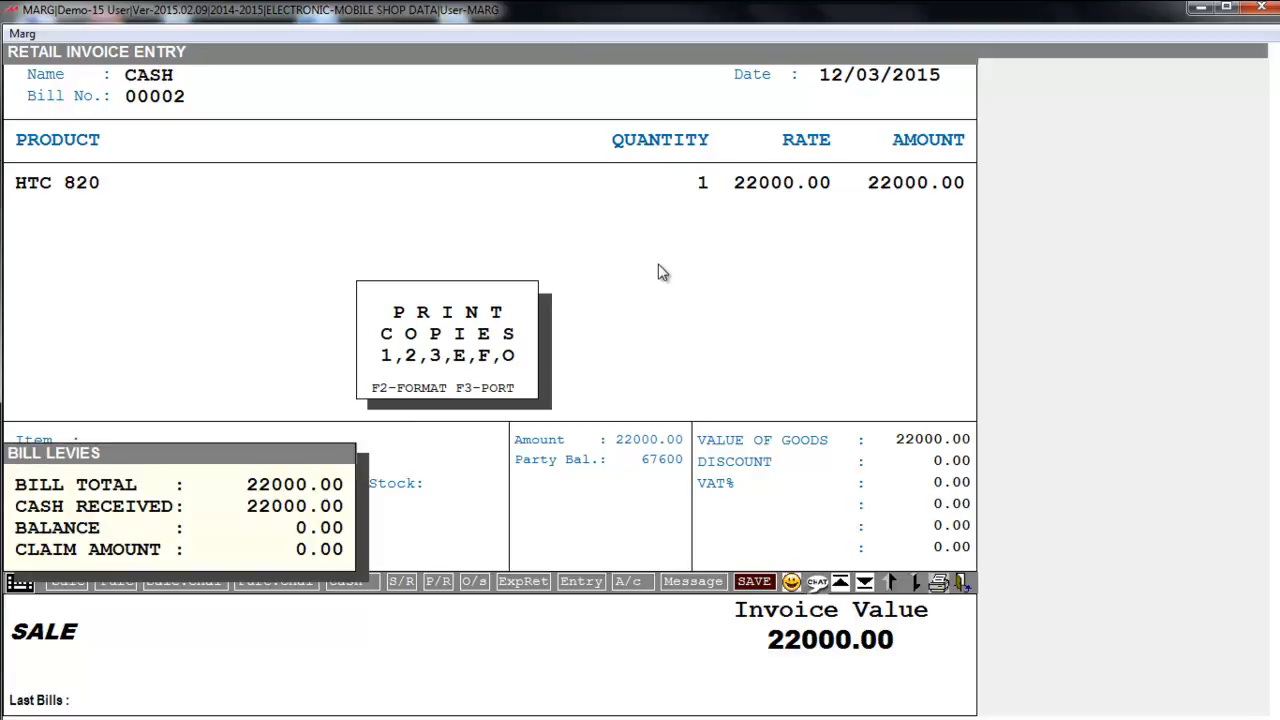
{"action": "key", "text": "Escape"}
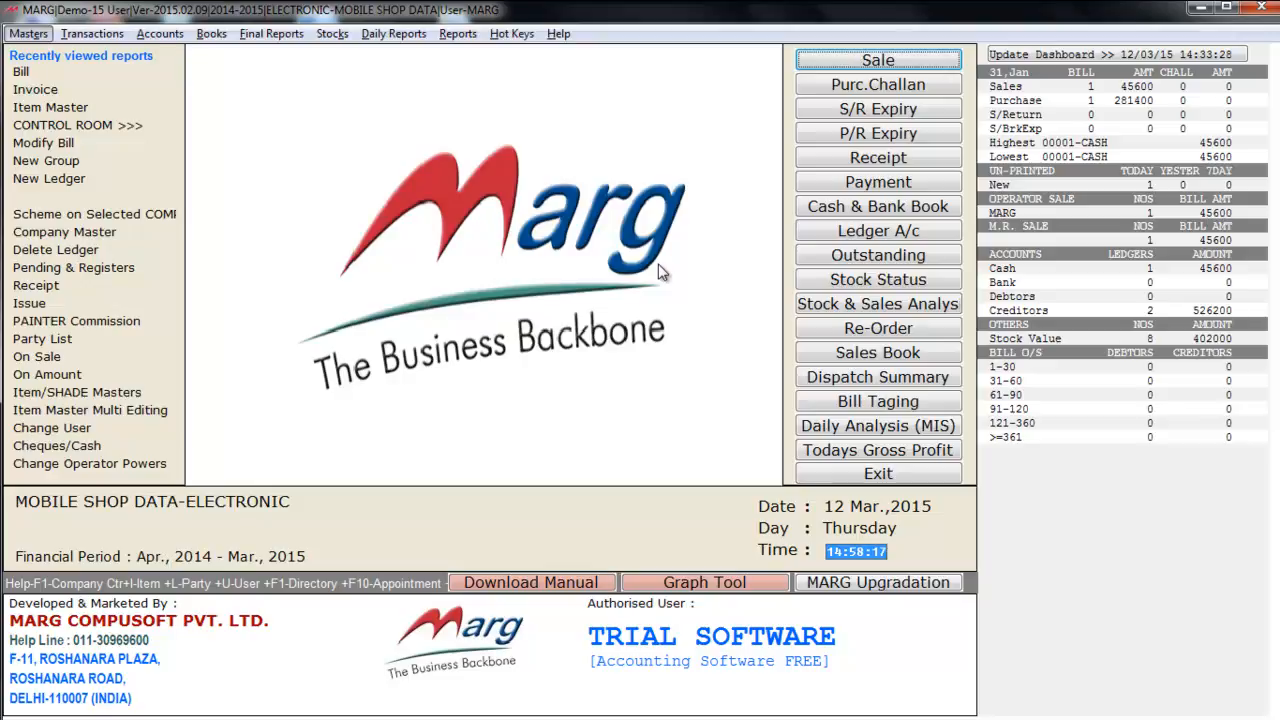
- Open the General Price List for all items and locate HTC 820
{"action": "key", "text": "Left"}
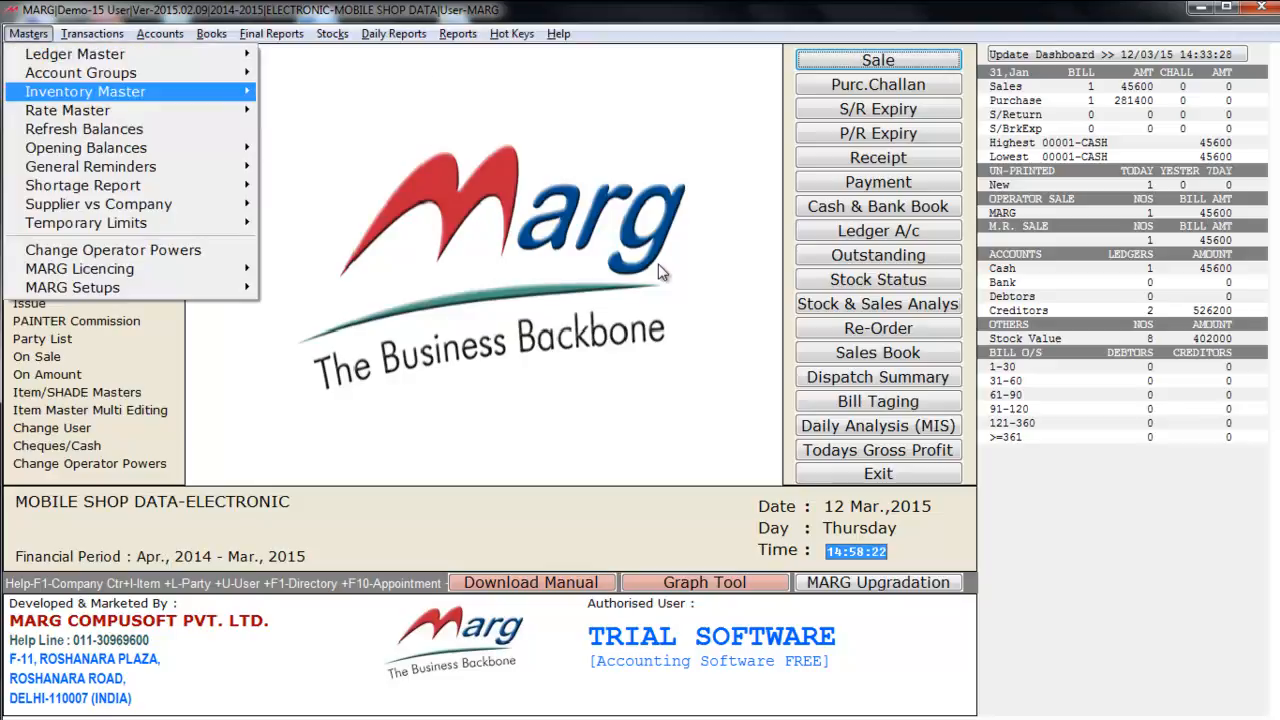
{"action": "key", "text": "Down"}
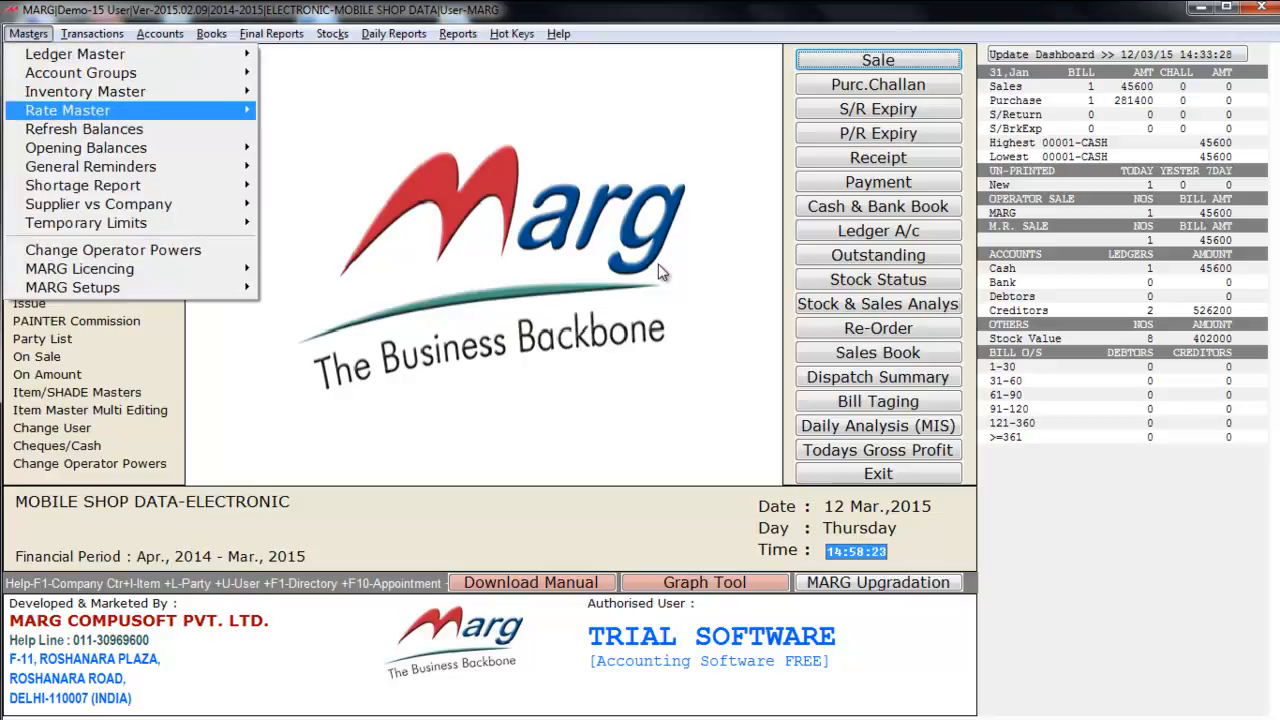
{"action": "key", "text": "Right"}
{"action": "key", "text": "Right"}
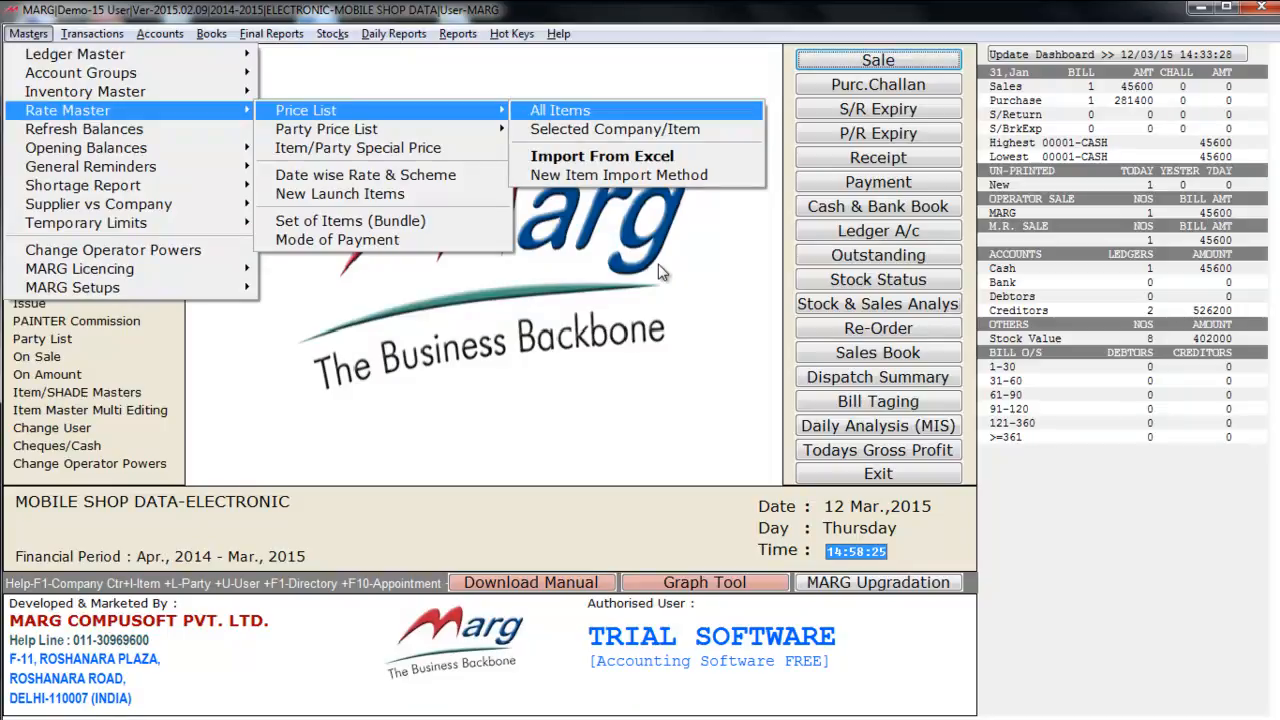
{"action": "key", "text": "Return"}
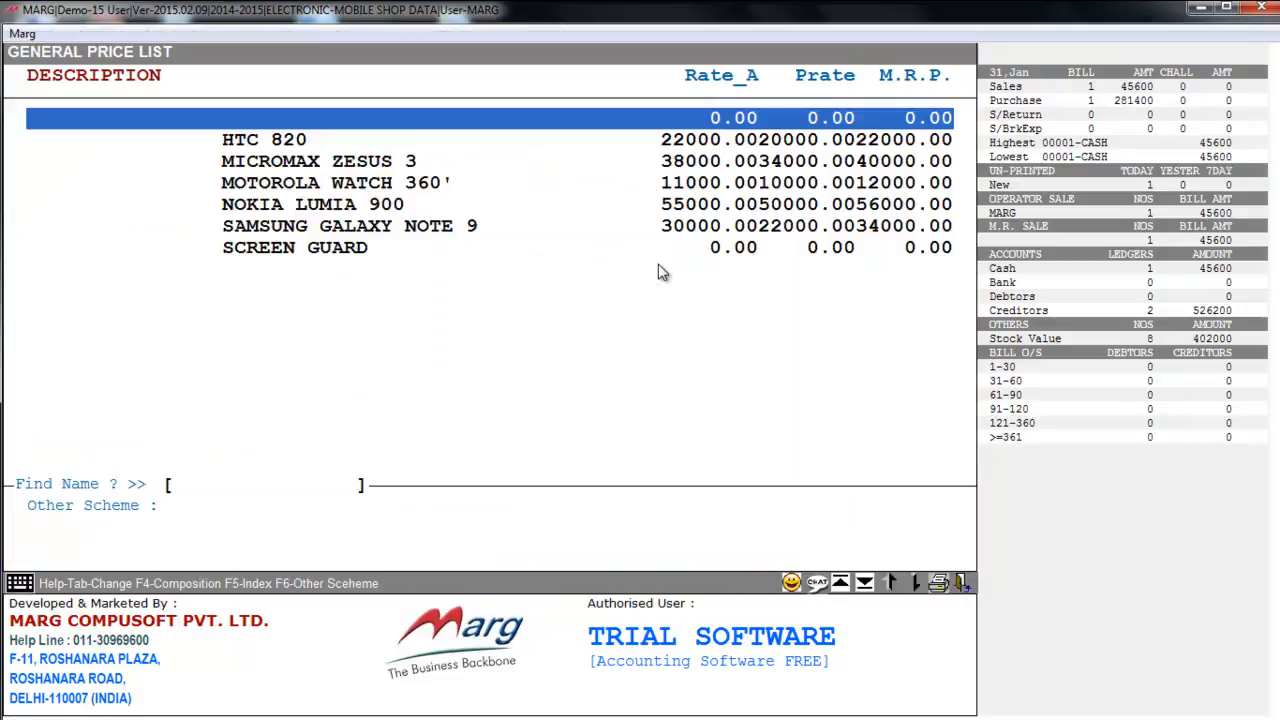
{"action": "left_click", "coordinate": [466, 251]}
{"action": "key", "text": "Up"}
{"action": "key", "text": "Up"}
{"action": "key", "text": "Up"}
{"action": "key", "text": "Up"}
{"action": "key", "text": "Up"}
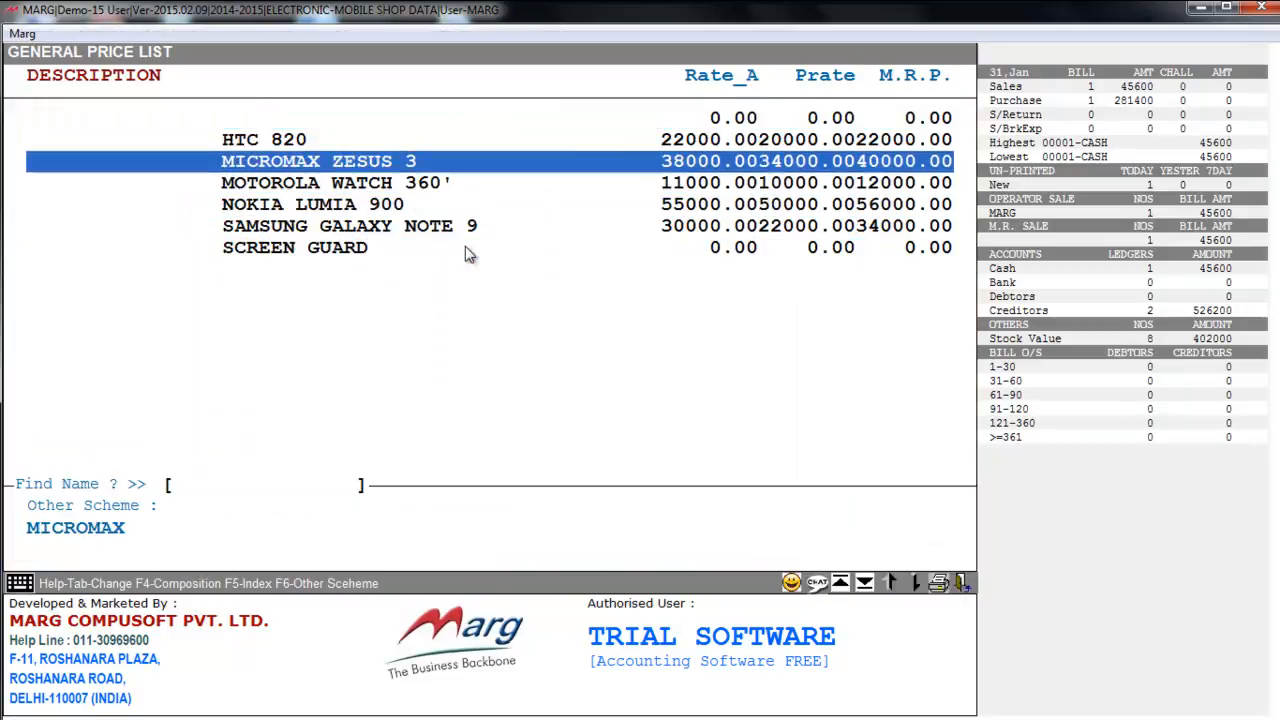
{"action": "key", "text": "Down"}
{"action": "key", "text": "Down"}
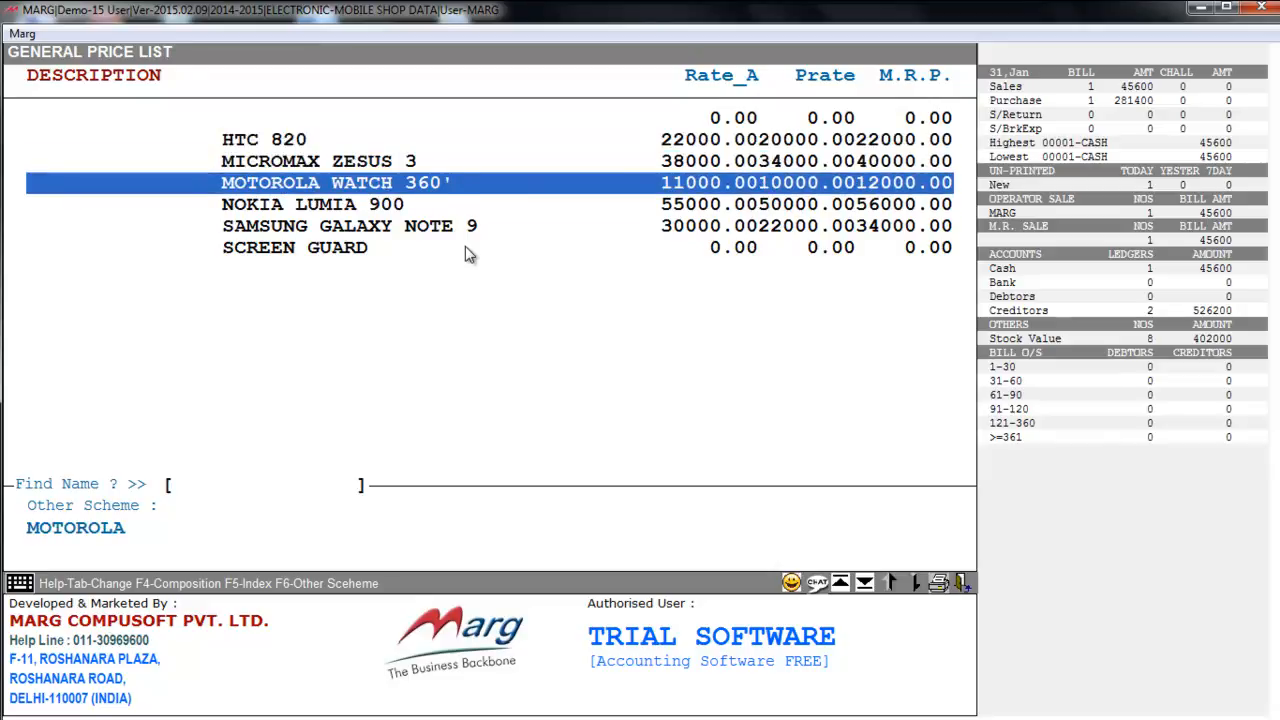
{"action": "key", "text": "Up"}
{"action": "key", "text": "Up"}
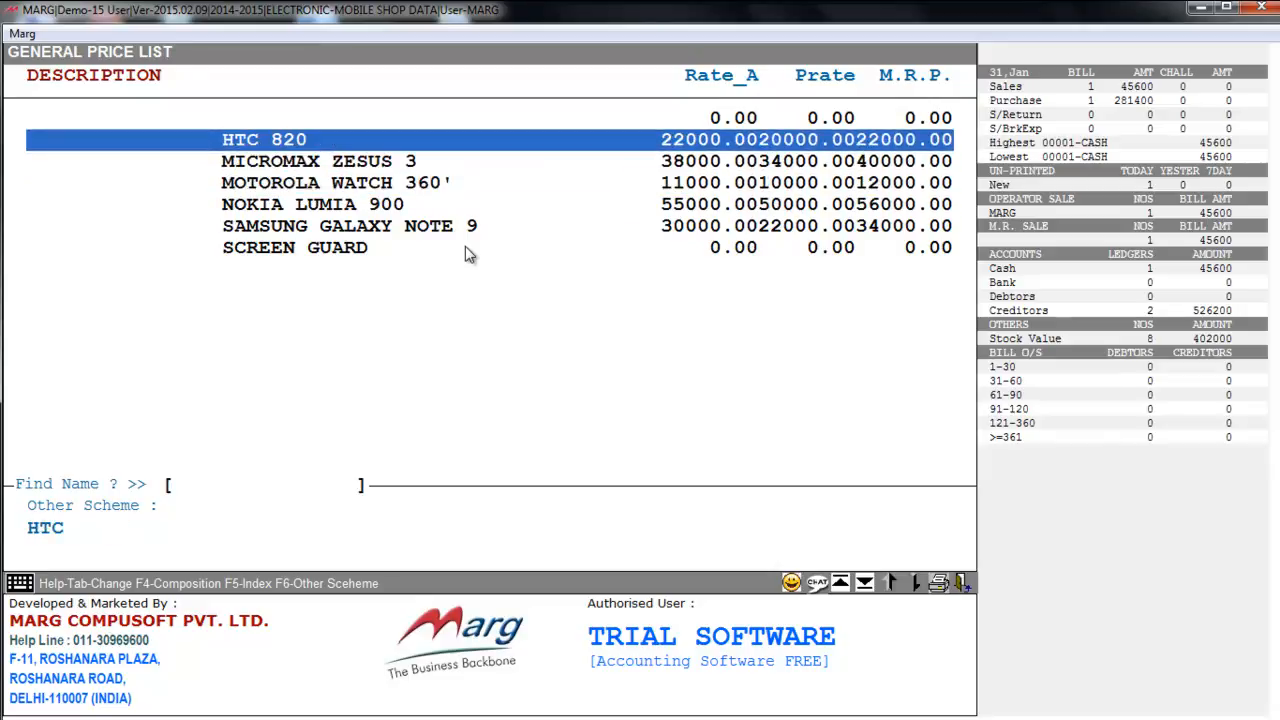
- Give HTC 820 a 1 + 1 SCREEN GUARD free scheme and close the list
{"action": "key", "text": "Return"}
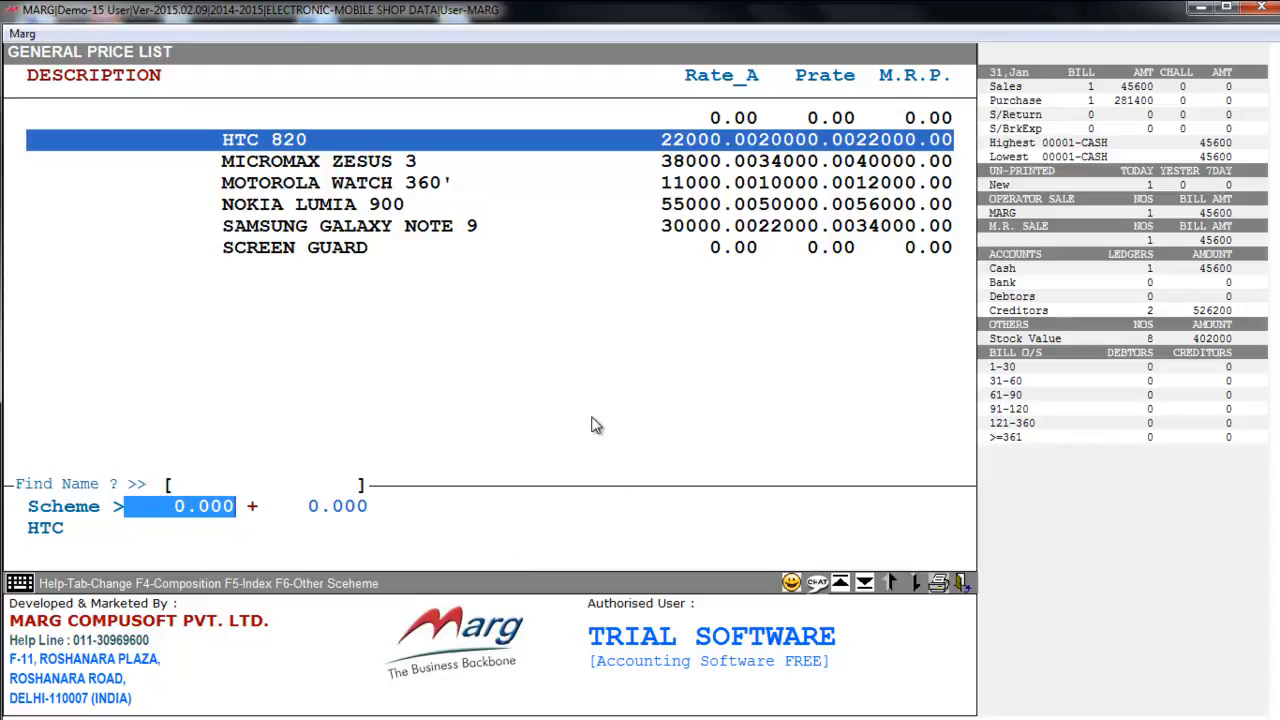
{"action": "type", "text": "1    ."}
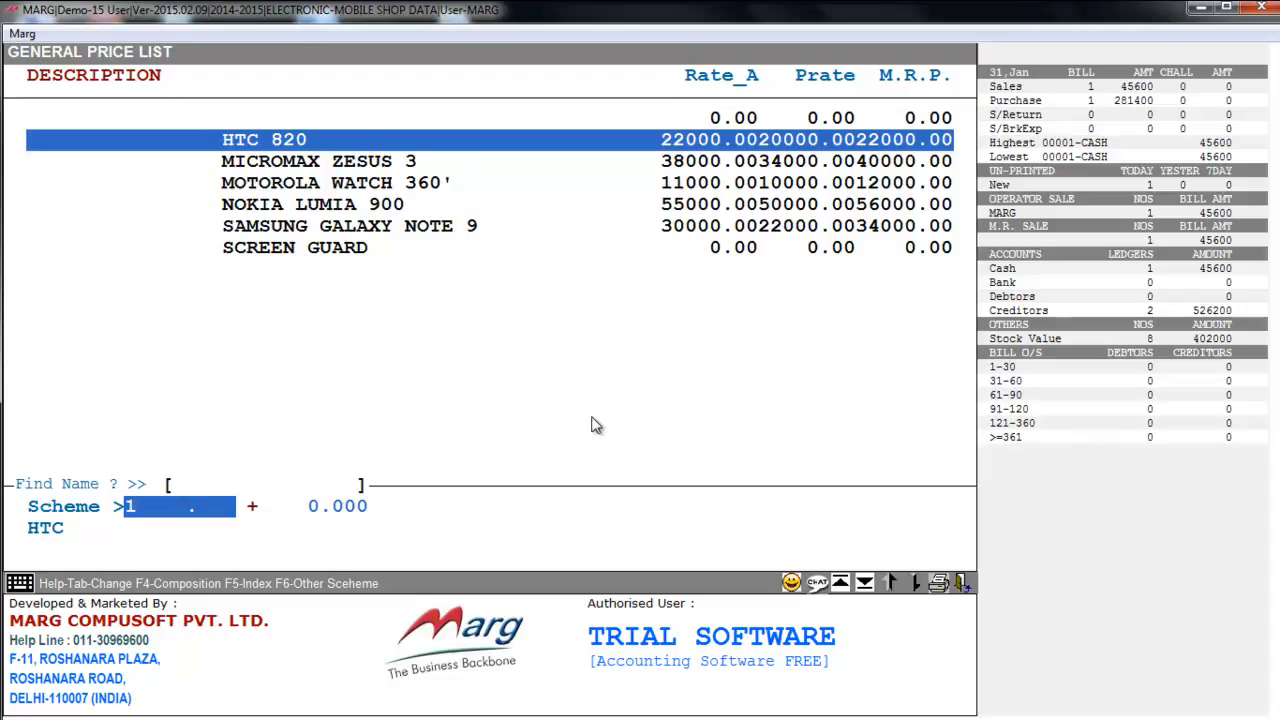
{"action": "key", "text": "Return"}
{"action": "key", "text": "Return"}
{"action": "key", "text": "Down"}
{"action": "key", "text": "Down"}
{"action": "key", "text": "Down"}
{"action": "key", "text": "Down"}
{"action": "key", "text": "Down"}
{"action": "key", "text": "Escape"}
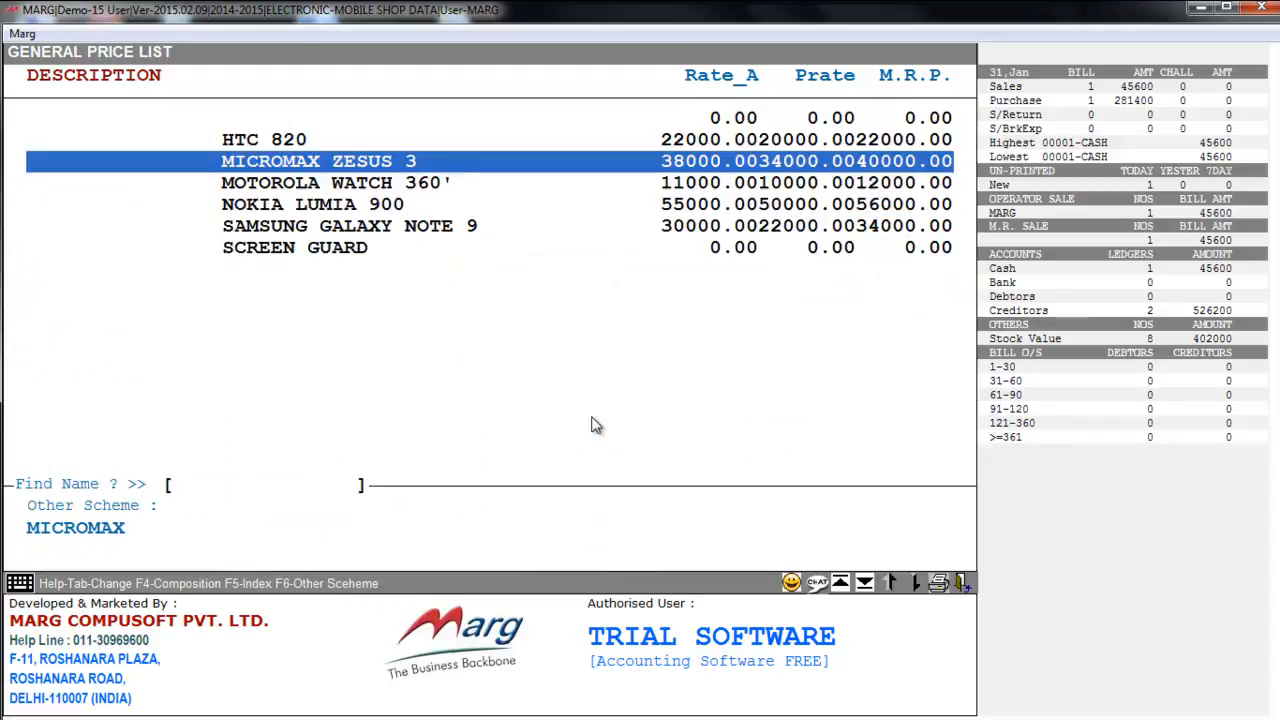
{"action": "key", "text": "Up"}
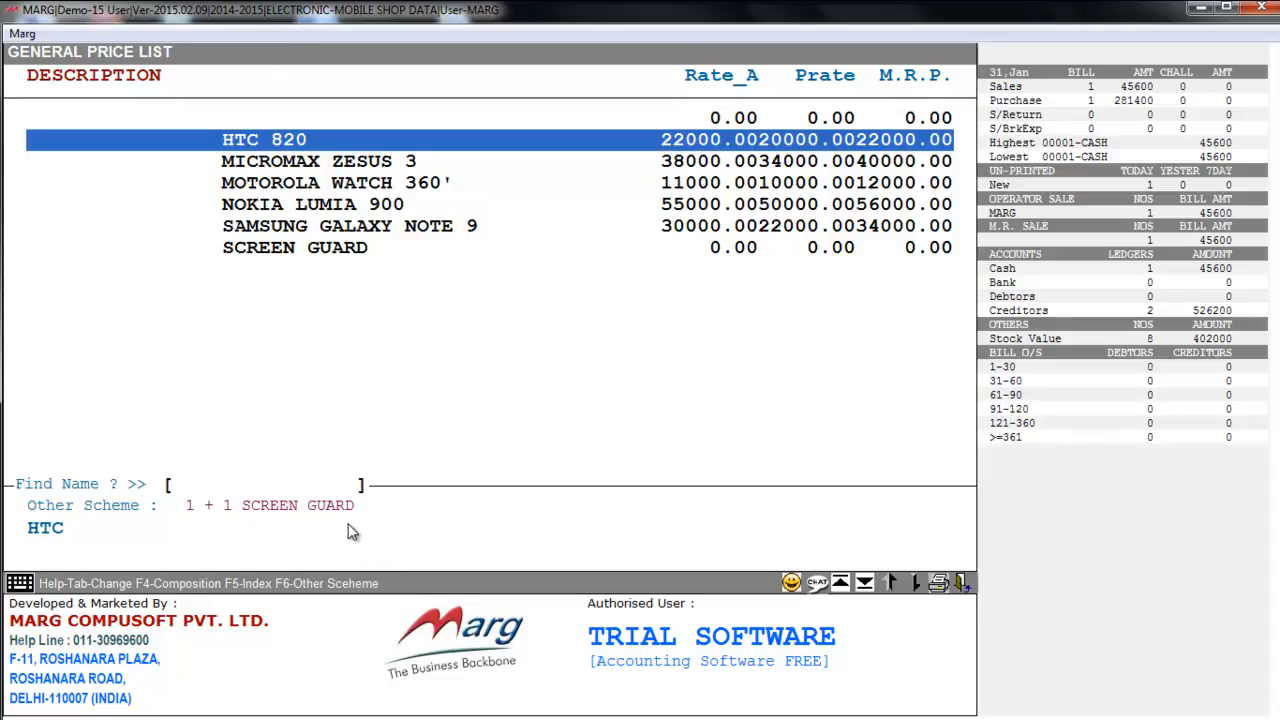
{"action": "key", "text": "Escape"}
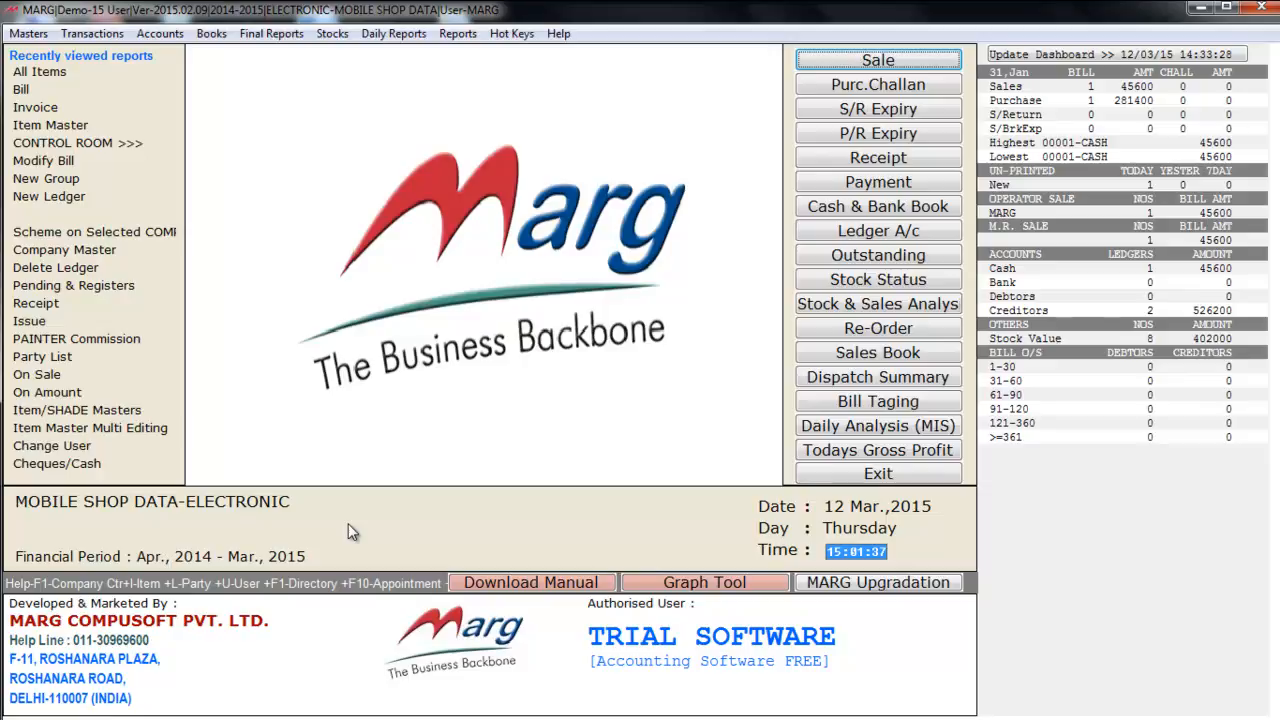
{"action": "key", "text": "Return"}
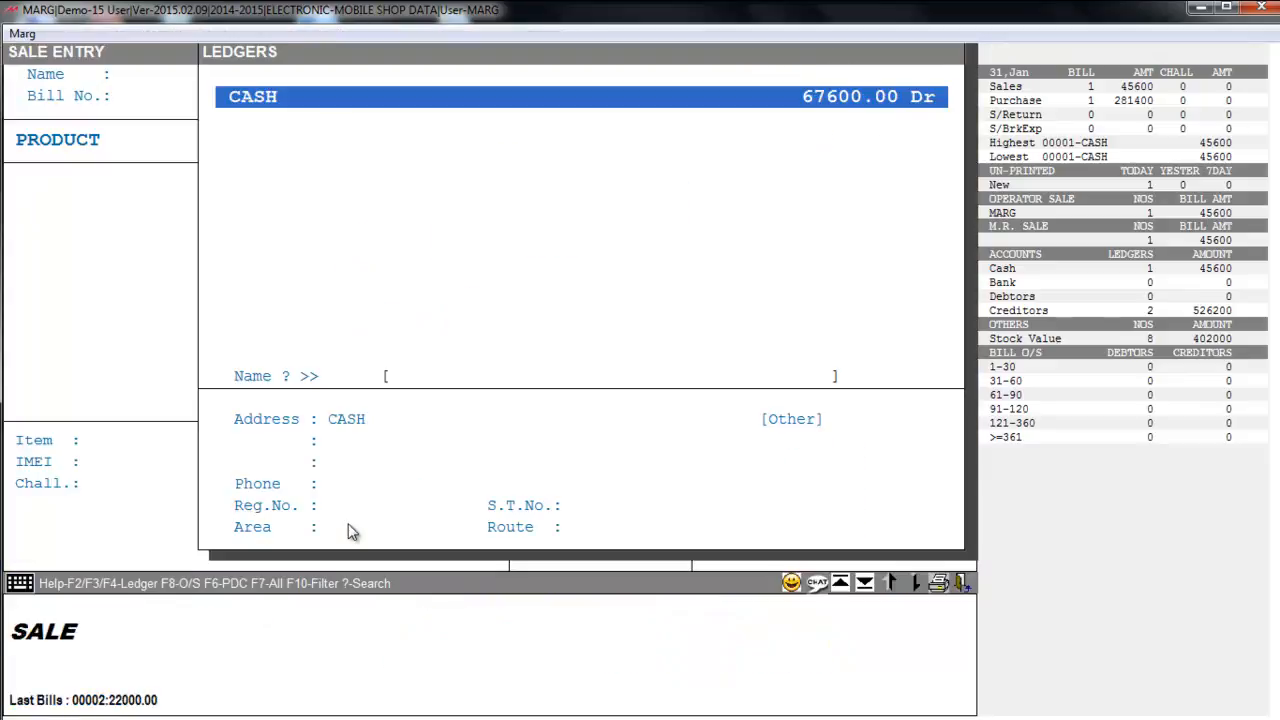
{"action": "key", "text": "Return"}
{"action": "key", "text": "Return"}
{"action": "key", "text": "Return"}
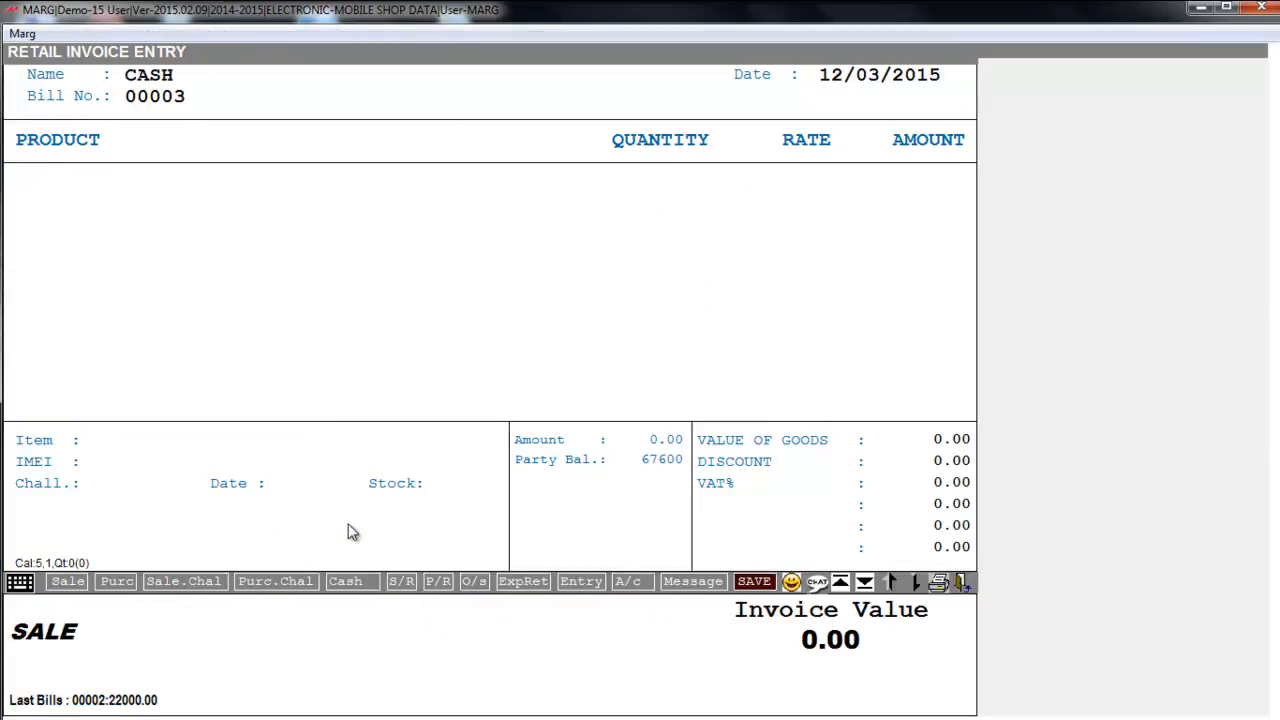
{"action": "key", "text": "Return"}
{"action": "key", "text": "Down"}
{"action": "key", "text": "Return"}
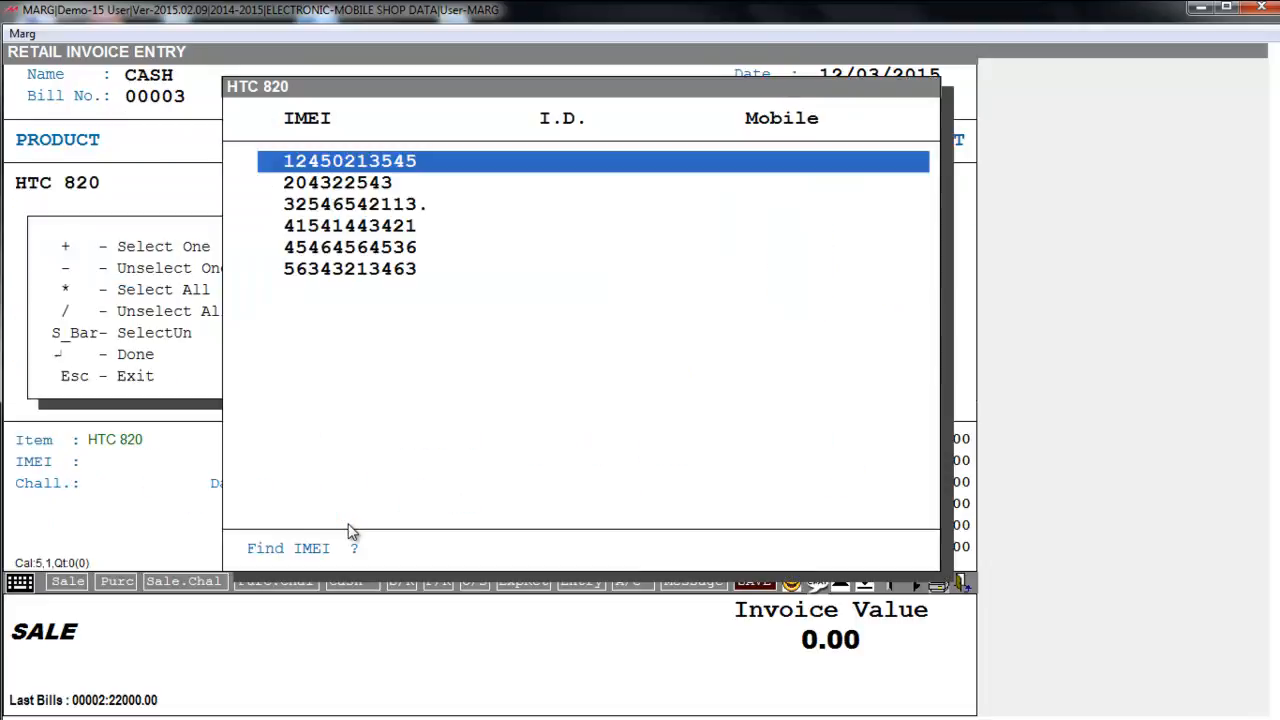
{"action": "key", "text": "space"}
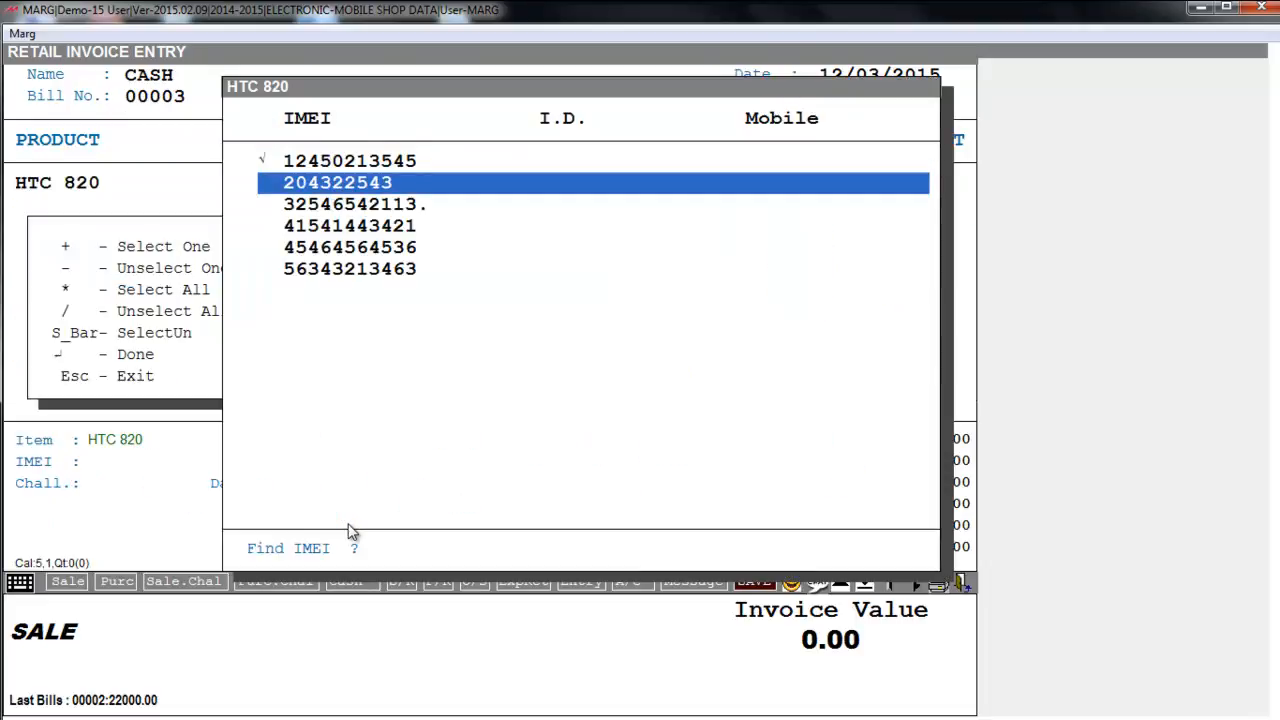
{"action": "key", "text": "Up"}
{"action": "key", "text": "Return"}
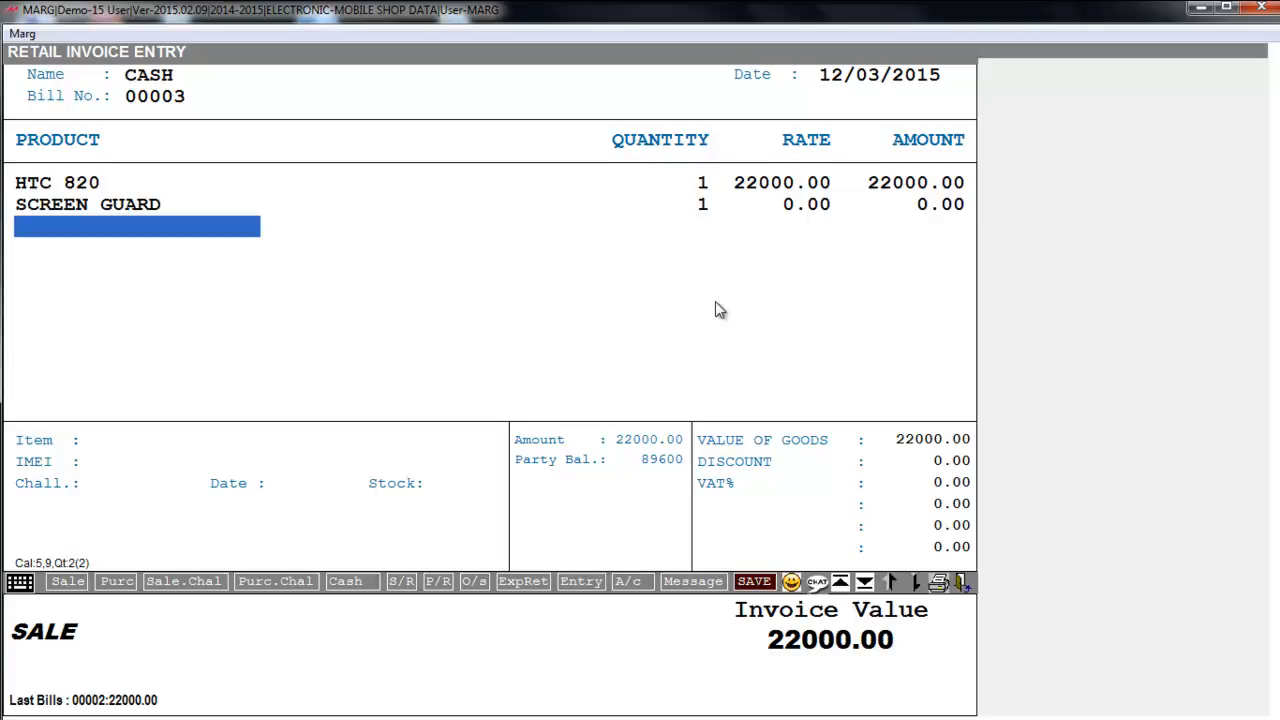
- Accept the zero-rate alert for the free SCREEN GUARD and save the bill
{"action": "key", "text": "Escape"}
{"action": "key", "text": "ctrl+w"}
{"action": "key", "text": "y"}
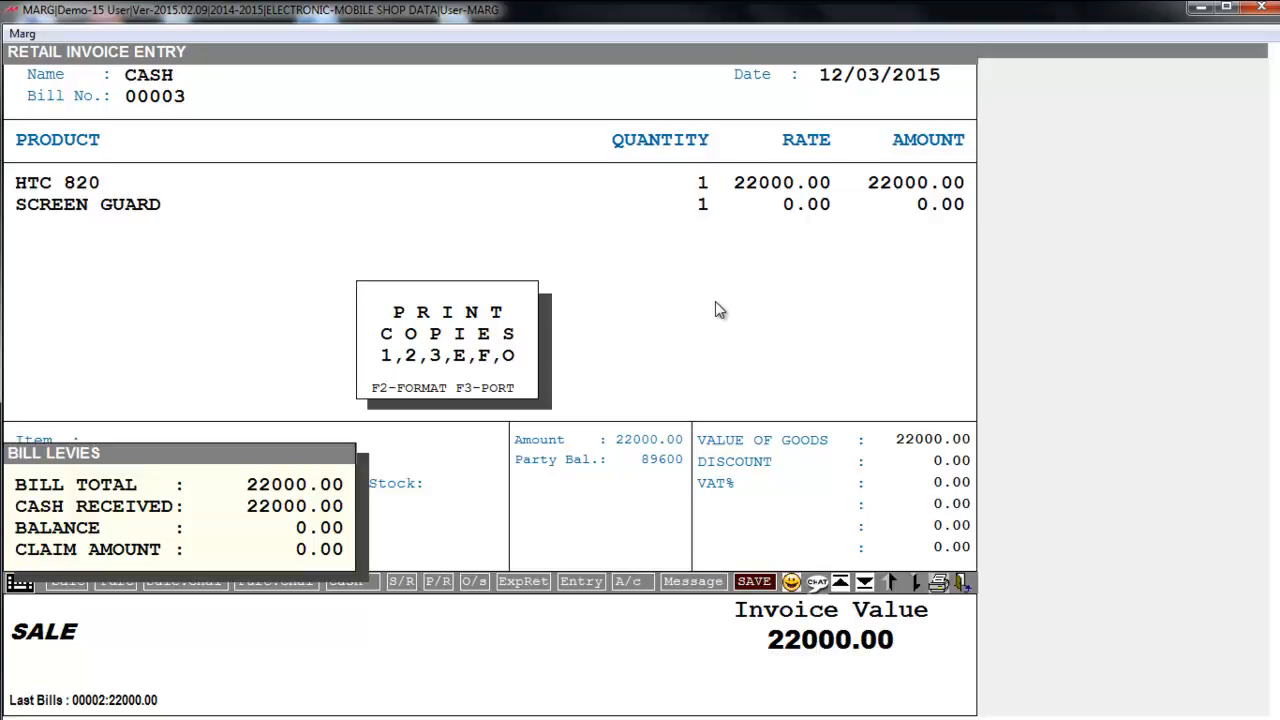
- Preview printed bill 00003 showing the free SCREEN GUARD, then close the preview and invoice
{"action": "key", "text": "e"}
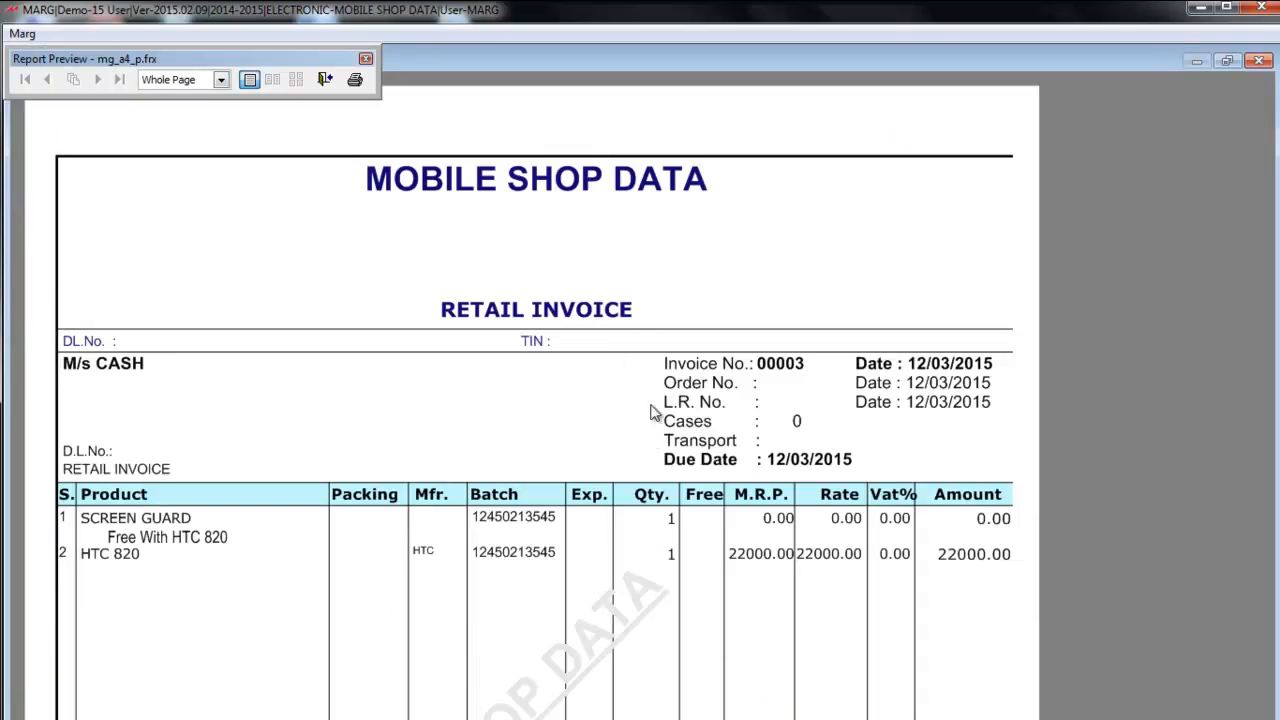
{"action": "key", "text": "Escape"}
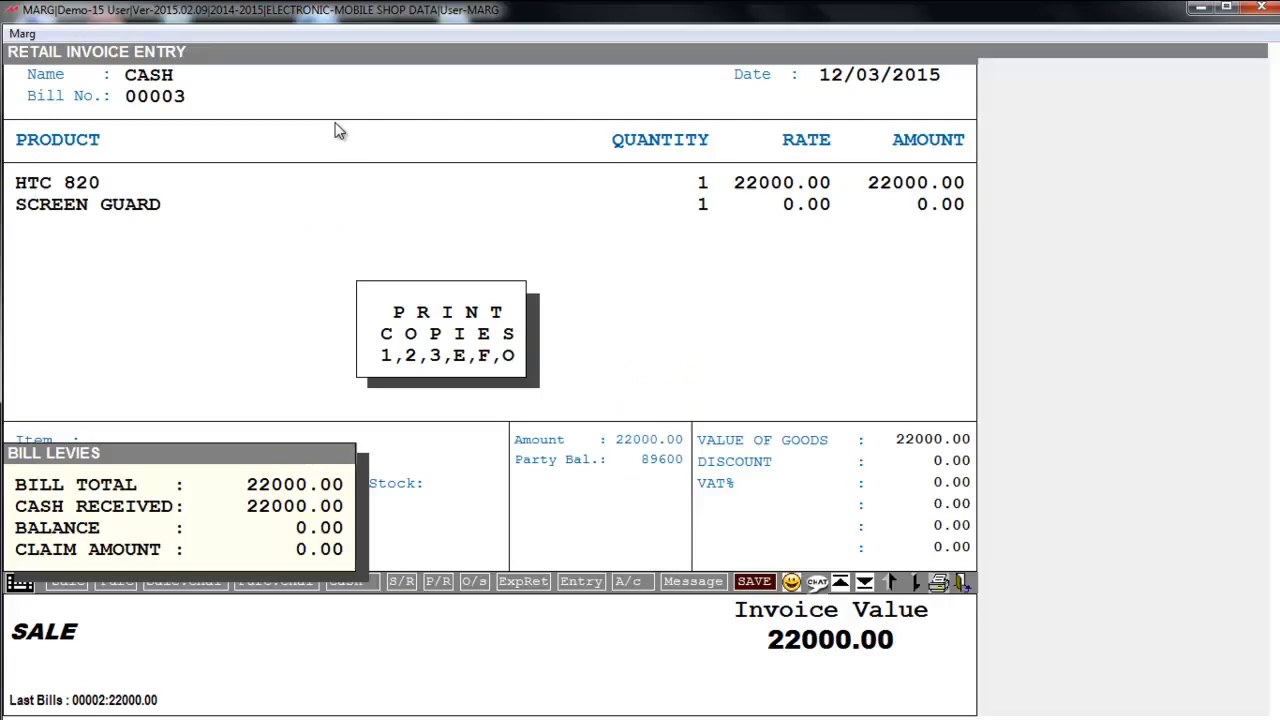
{"action": "key", "text": "Escape"}
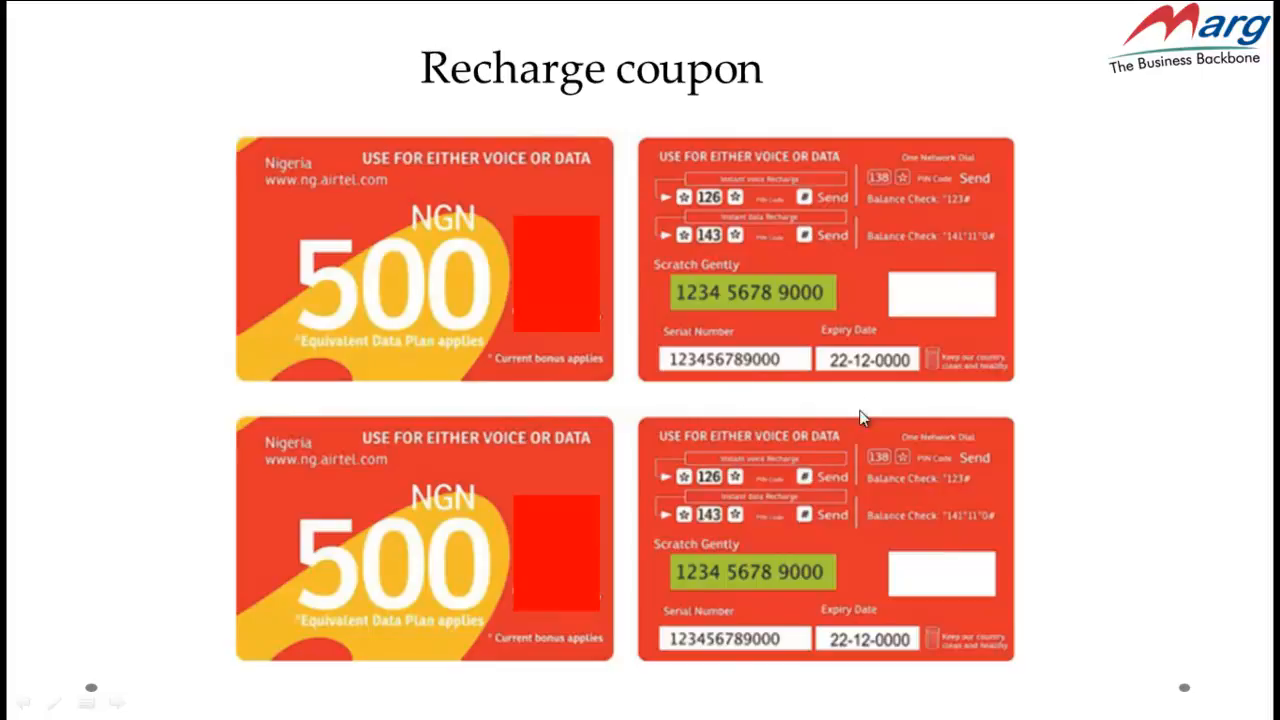
- Start CASH purchase bill 212 and add VODAFONE TOPUP 50, opening its serial entry box
{"action": "key", "text": "alt+Tab"}
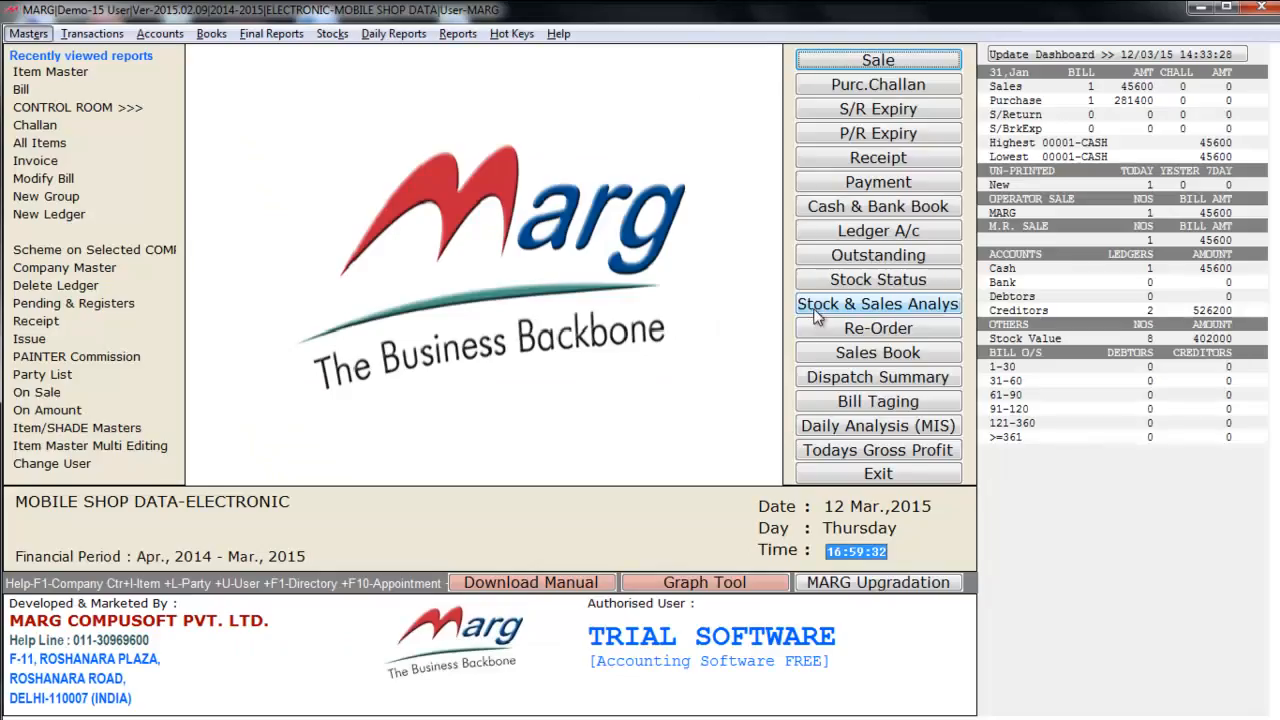
{"action": "key", "text": "alt+p"}
{"action": "key", "text": "Return"}
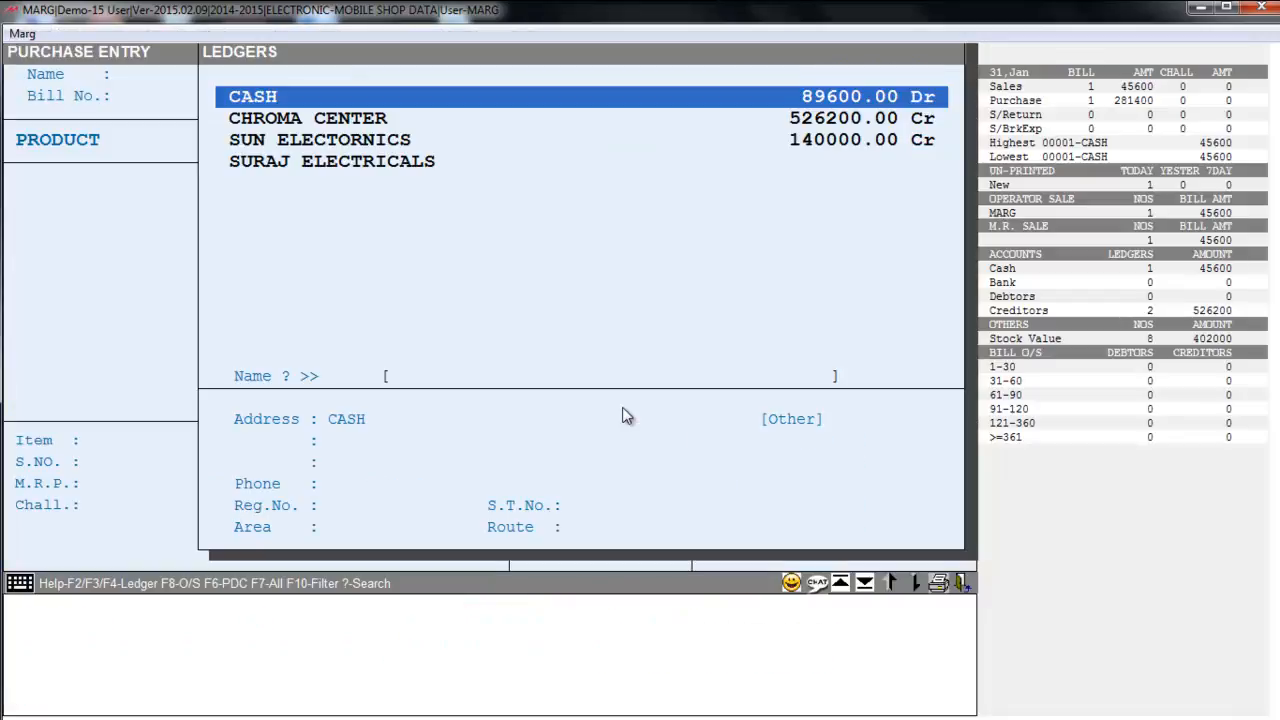
{"action": "key", "text": "Return"}
{"action": "key", "text": "Return"}
{"action": "key", "text": "Escape"}
{"action": "type", "text": "212"}
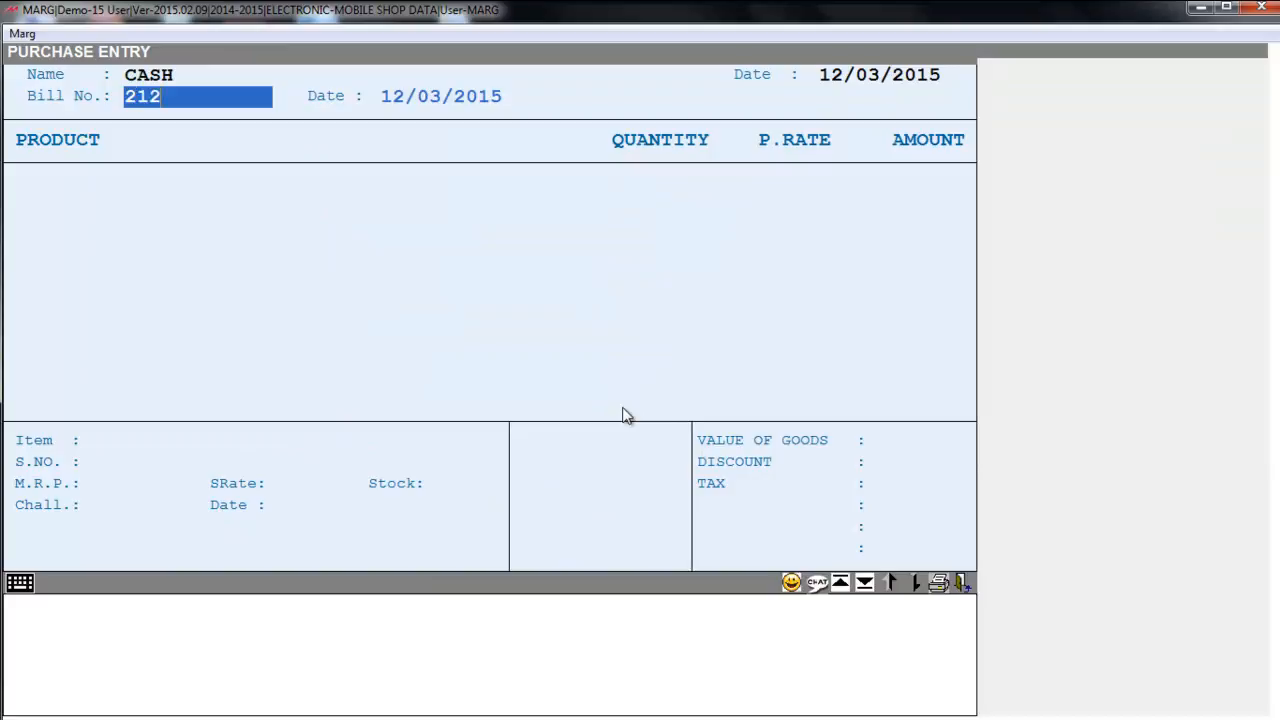
{"action": "key", "text": "Return"}
{"action": "key", "text": "Return"}
{"action": "key", "text": "Return"}
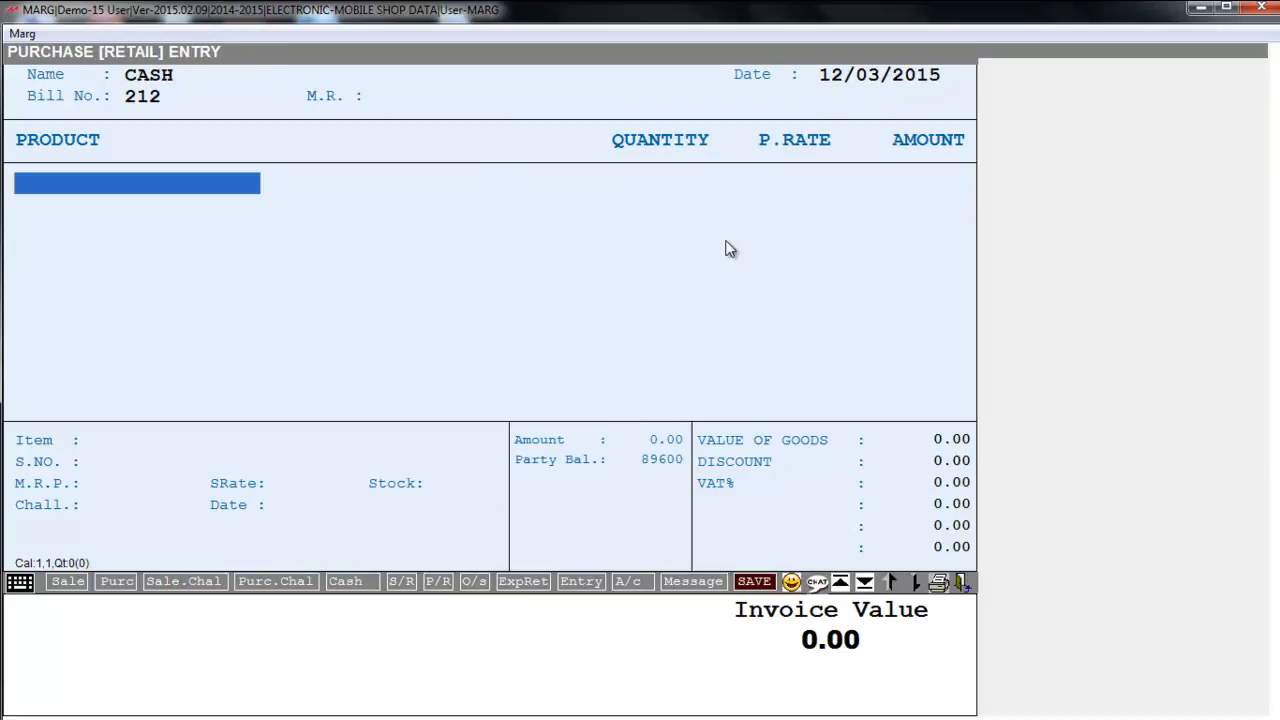
{"action": "key", "text": "Return"}
{"action": "type", "text": "VO"}
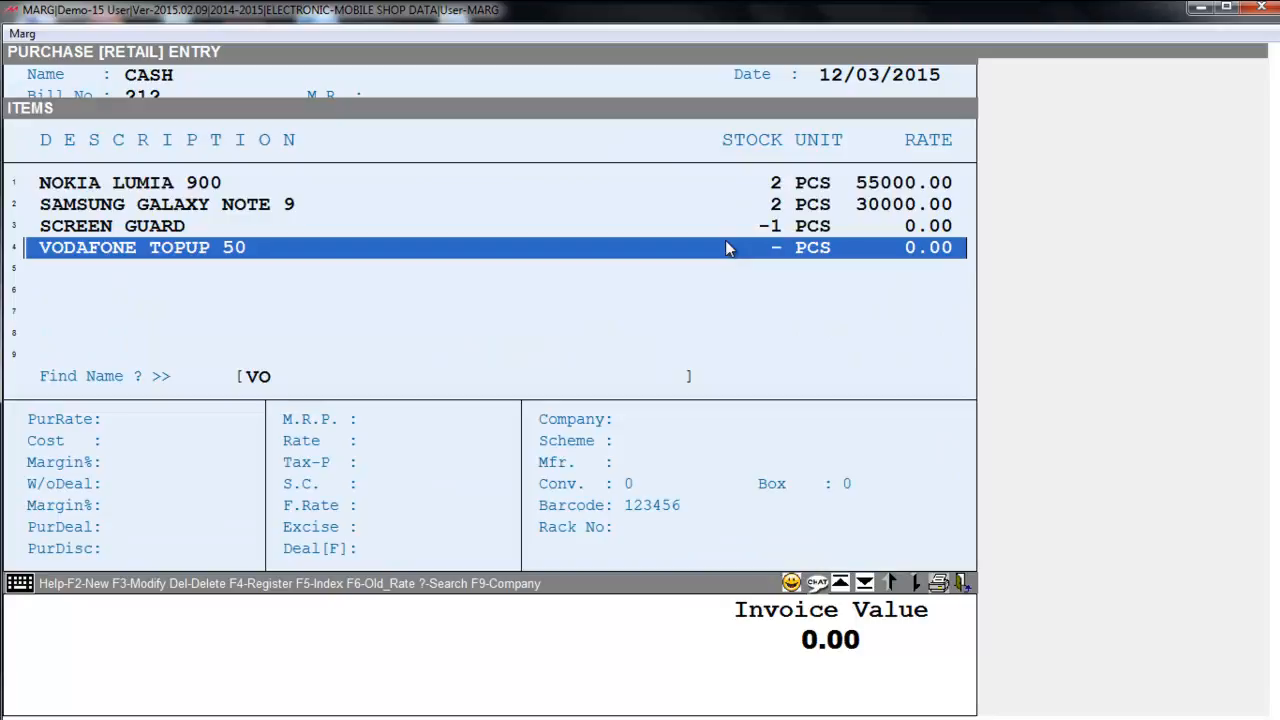
{"action": "key", "text": "Return"}
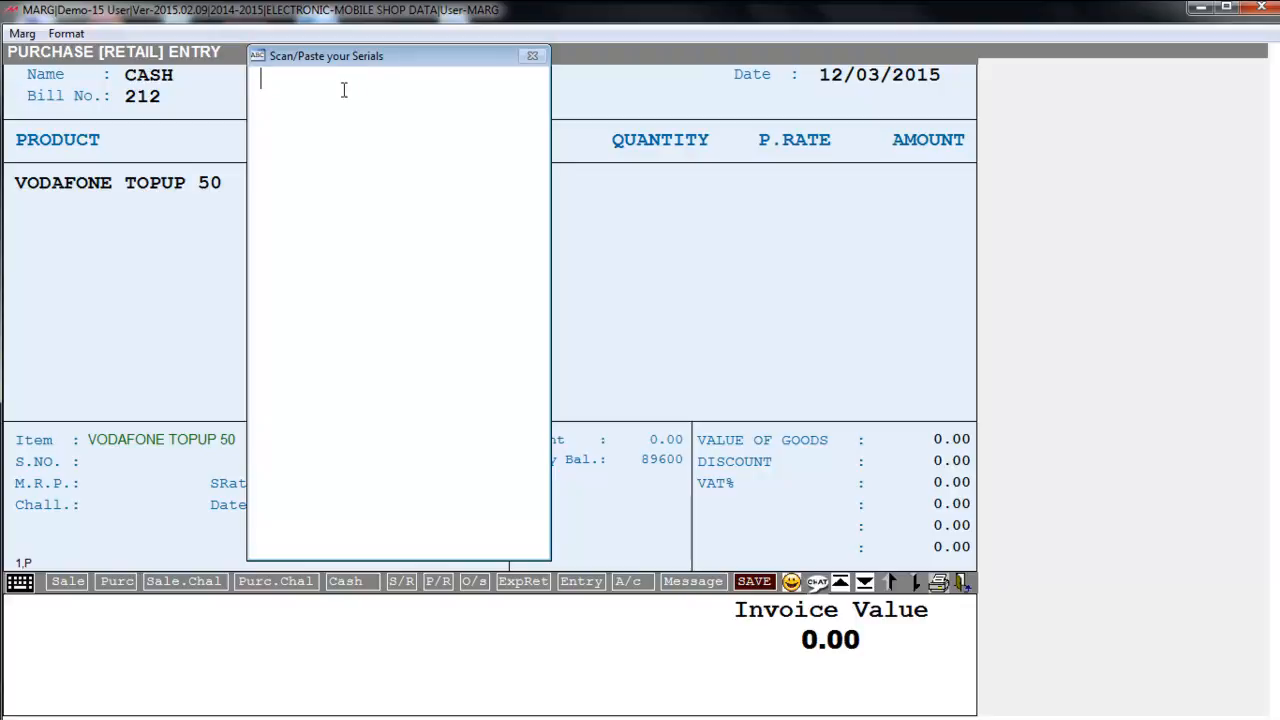
- Enter the five VODAFONE TOPUP 50 serial numbers, fixing the last one's extra digit
{"action": "type", "text": "1232416542143"}
{"action": "key", "text": "Return"}
{"action": "type", "text": "325463543254"}
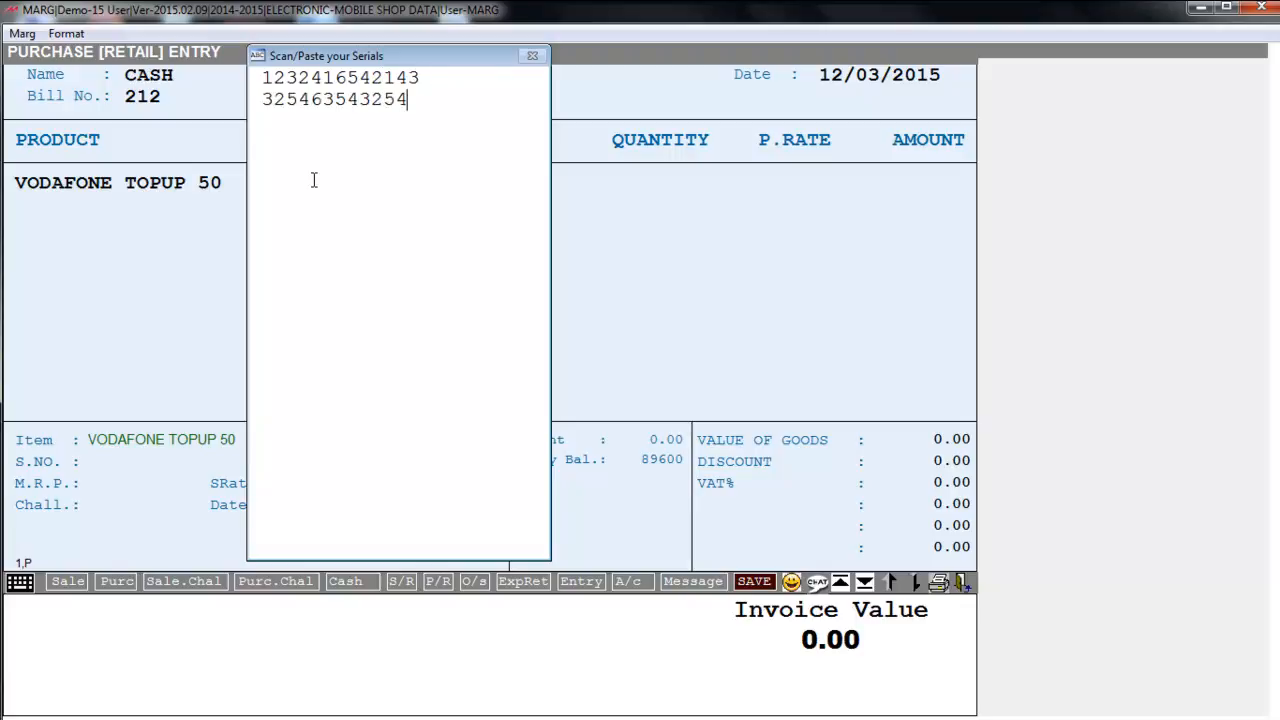
{"action": "key", "text": "Return"}
{"action": "type", "text": "4163541346543"}
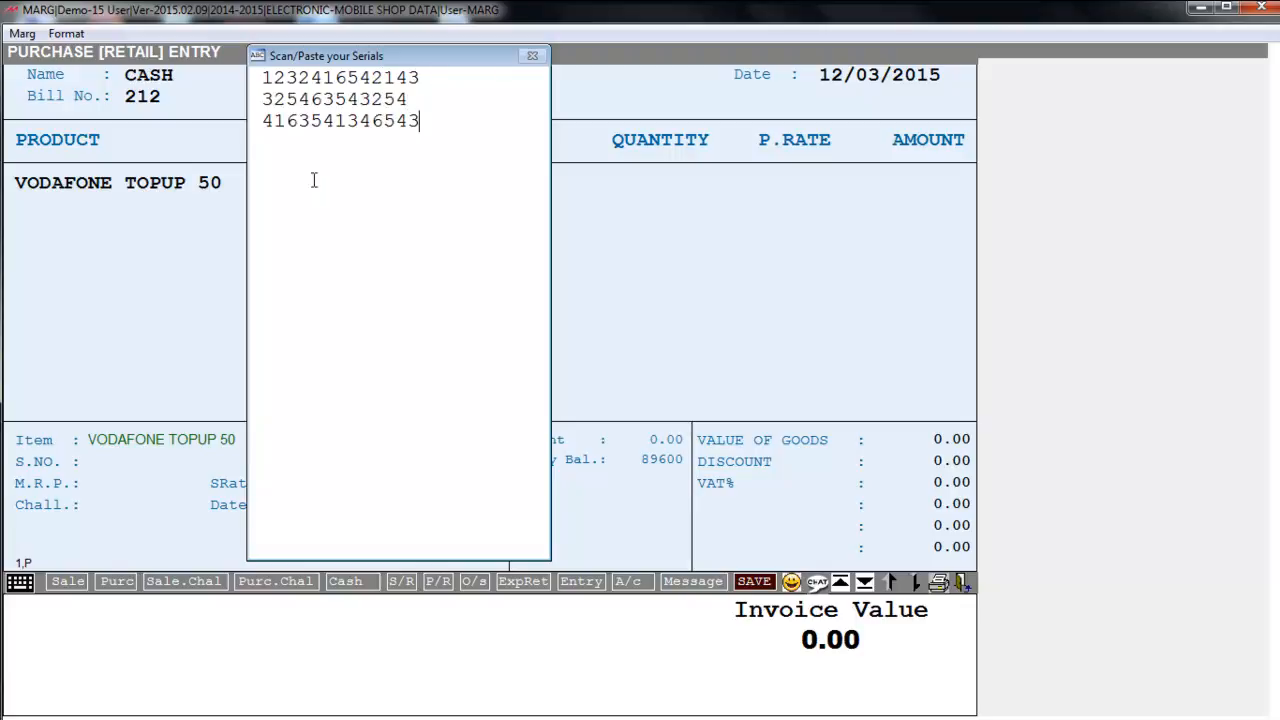
{"action": "type", "text": "6 154124543214"}
{"action": "key", "text": "Return"}
{"action": "type", "text": "13654"}
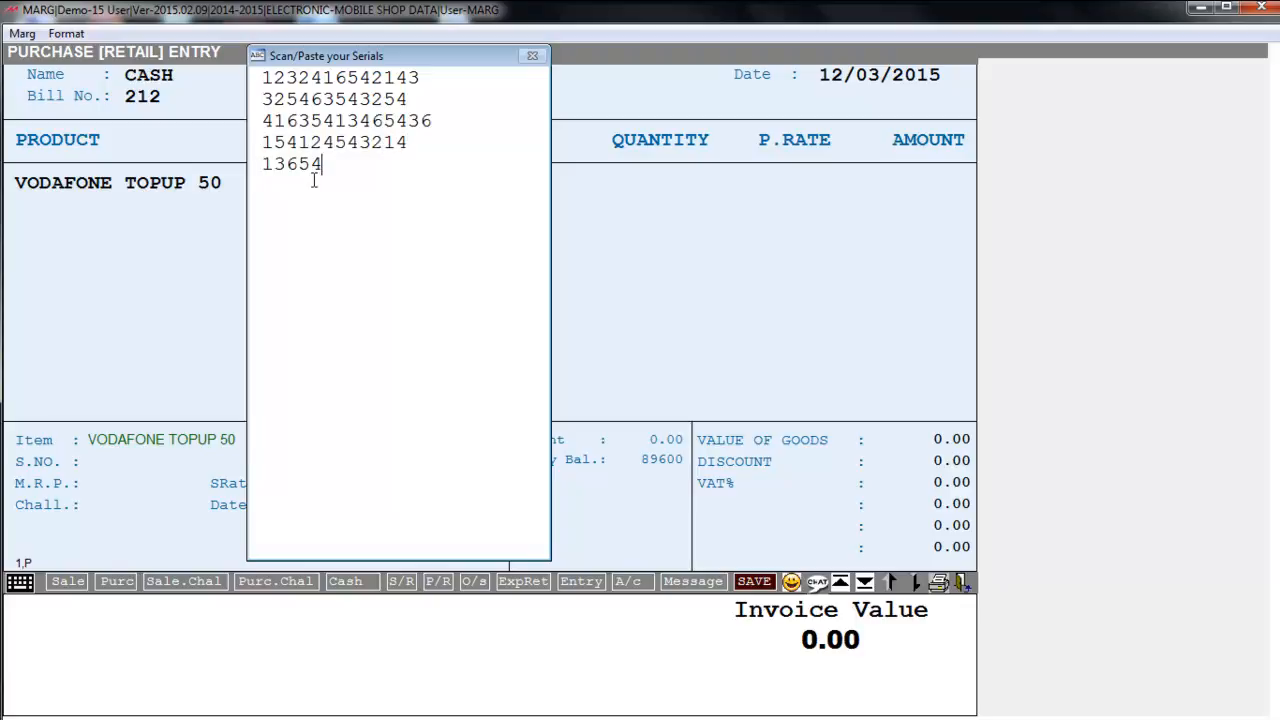
{"action": "type", "text": "321414635"}
{"action": "key", "text": "BackSpace"}
{"action": "key", "text": "Escape"}
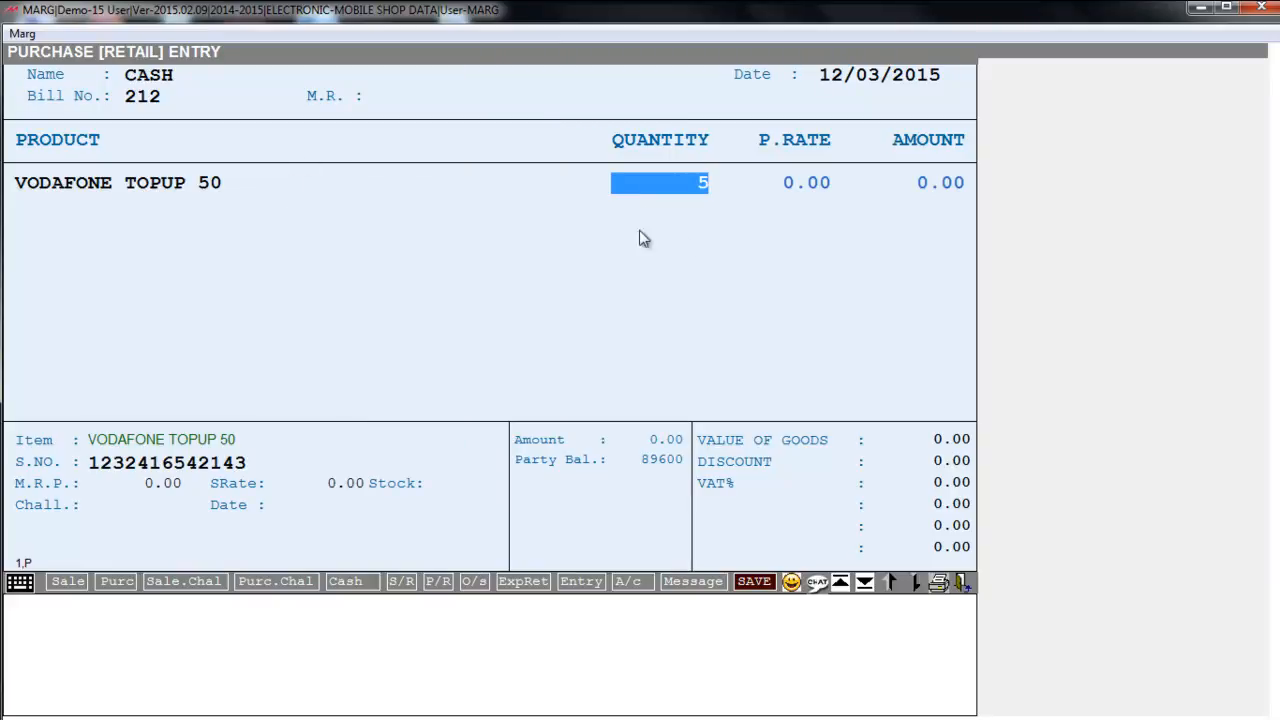
- Set the purchase rate to 40 and add the five coupon rows
{"action": "key", "text": "Return"}
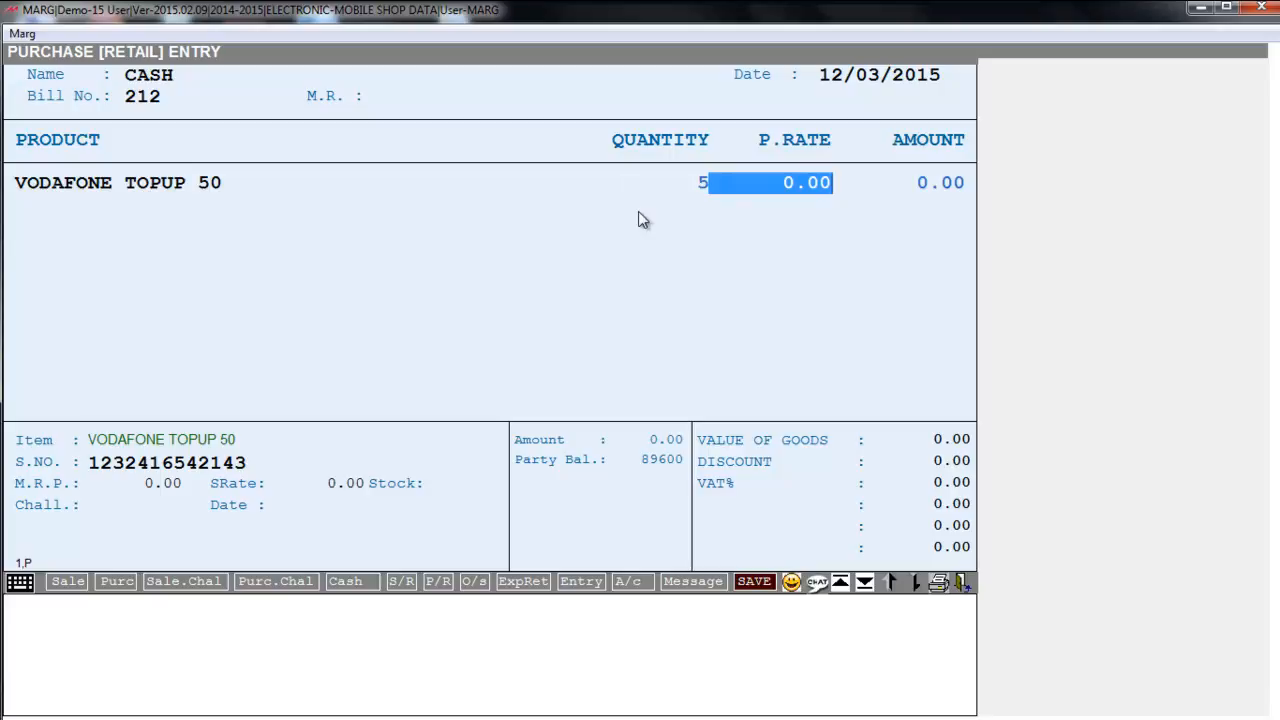
{"action": "type", "text": "40"}
{"action": "key", "text": "Return"}
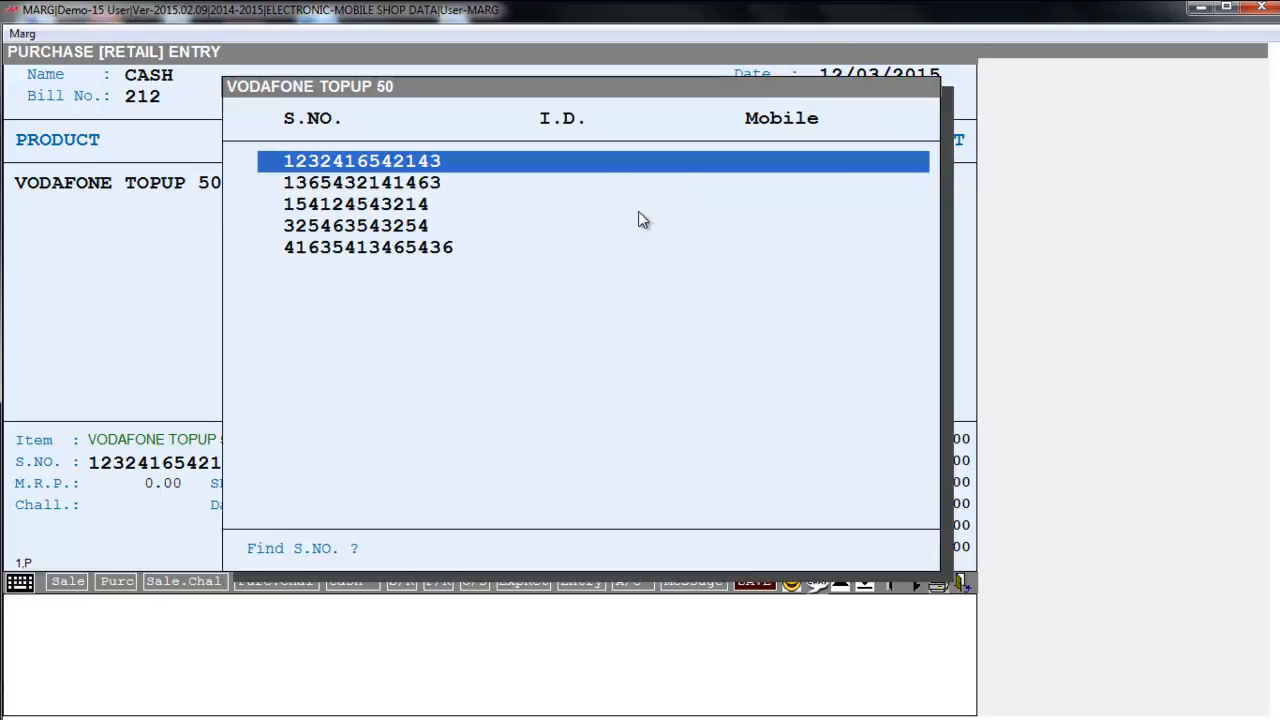
{"action": "key", "text": "Escape"}
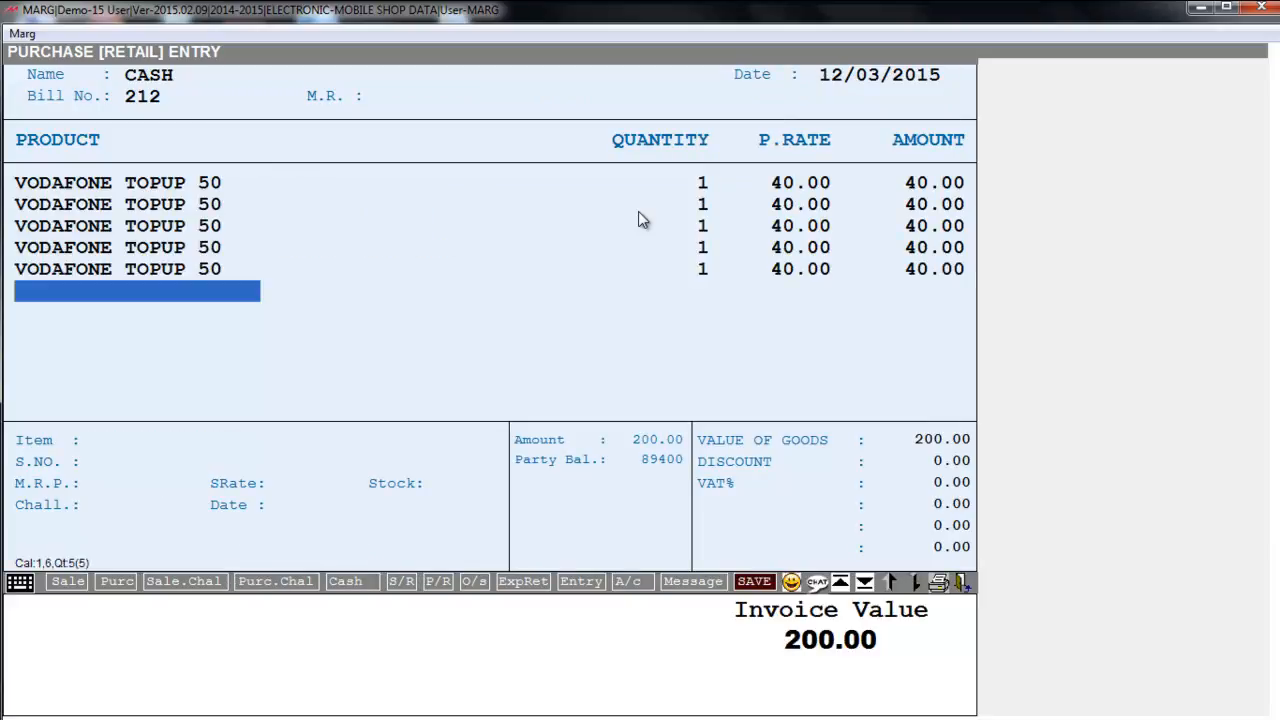
- Leave the discount at zero and save bill 212 for 200.00 without printing
{"action": "key", "text": "Escape"}
{"action": "key", "text": "Tab"}
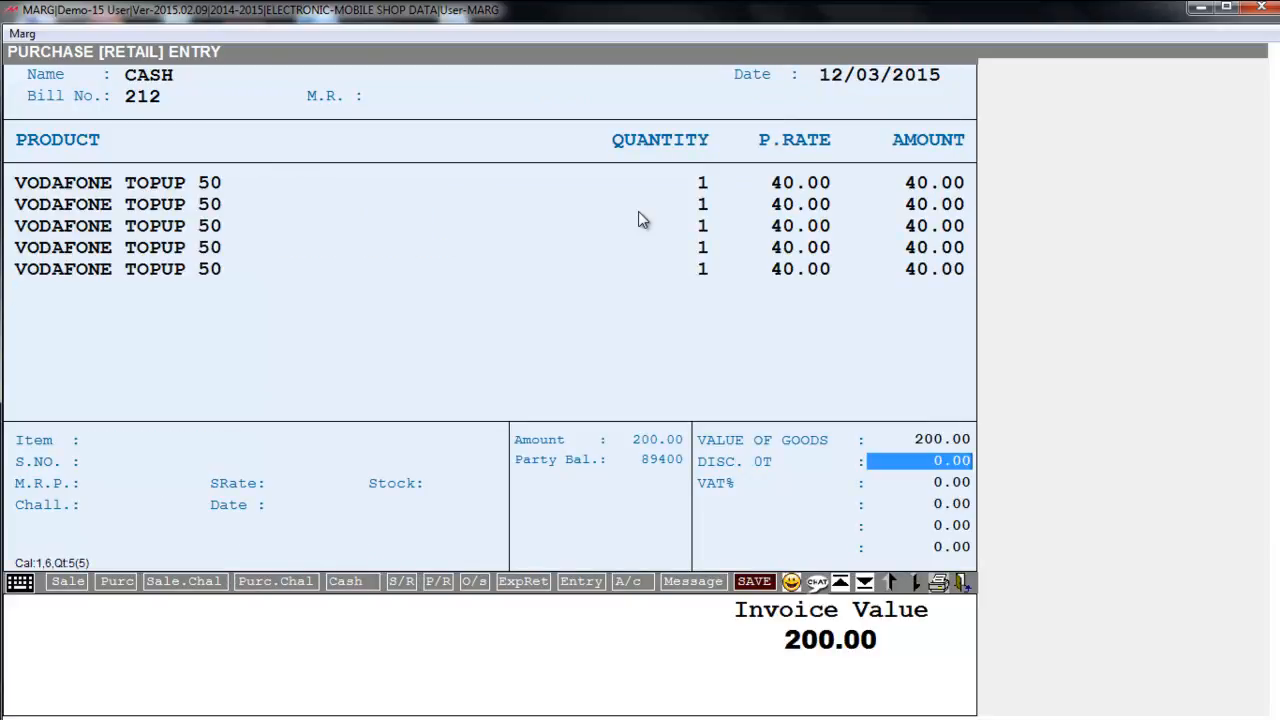
{"action": "key", "text": "Tab"}
{"action": "key", "text": "Right"}
{"action": "key", "text": "Right"}
{"action": "key", "text": "Return"}
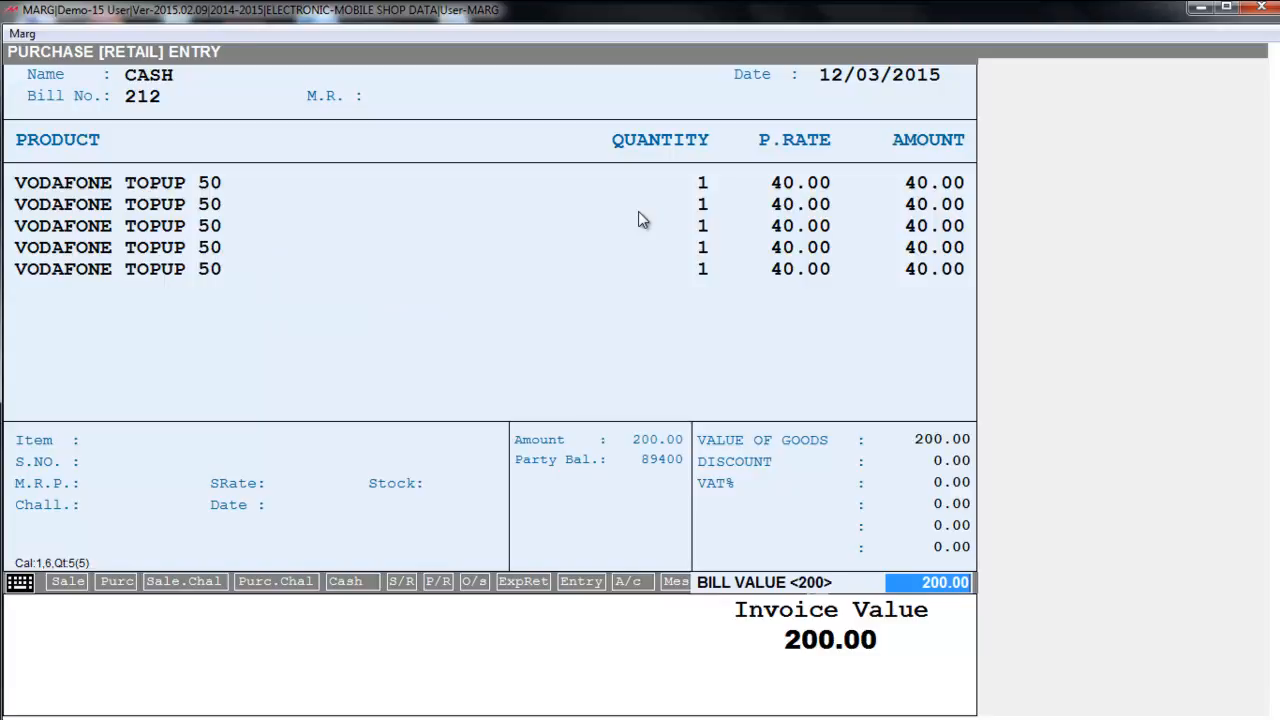
{"action": "key", "text": "Return"}
{"action": "key", "text": "Escape"}
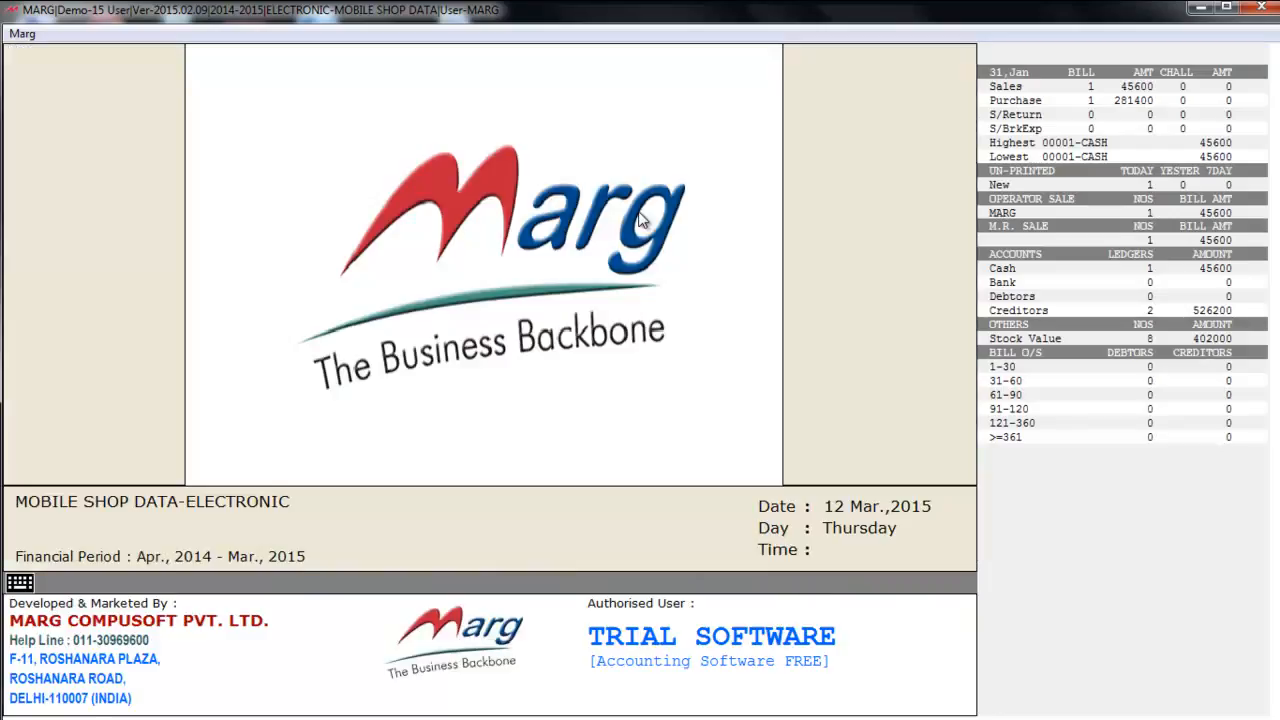
{"action": "key", "text": "Return"}
{"action": "key", "text": "Return"}
{"action": "key", "text": "Return"}
{"action": "key", "text": "Return"}
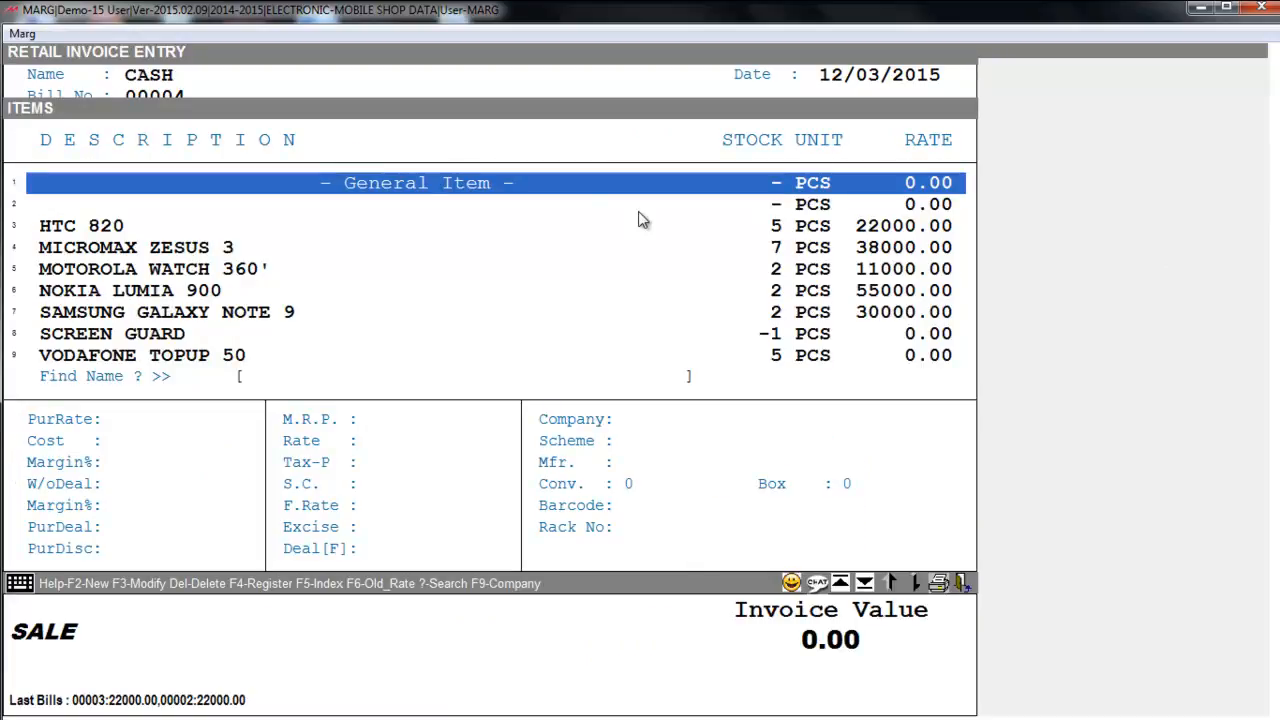
{"action": "type", "text": "a"}
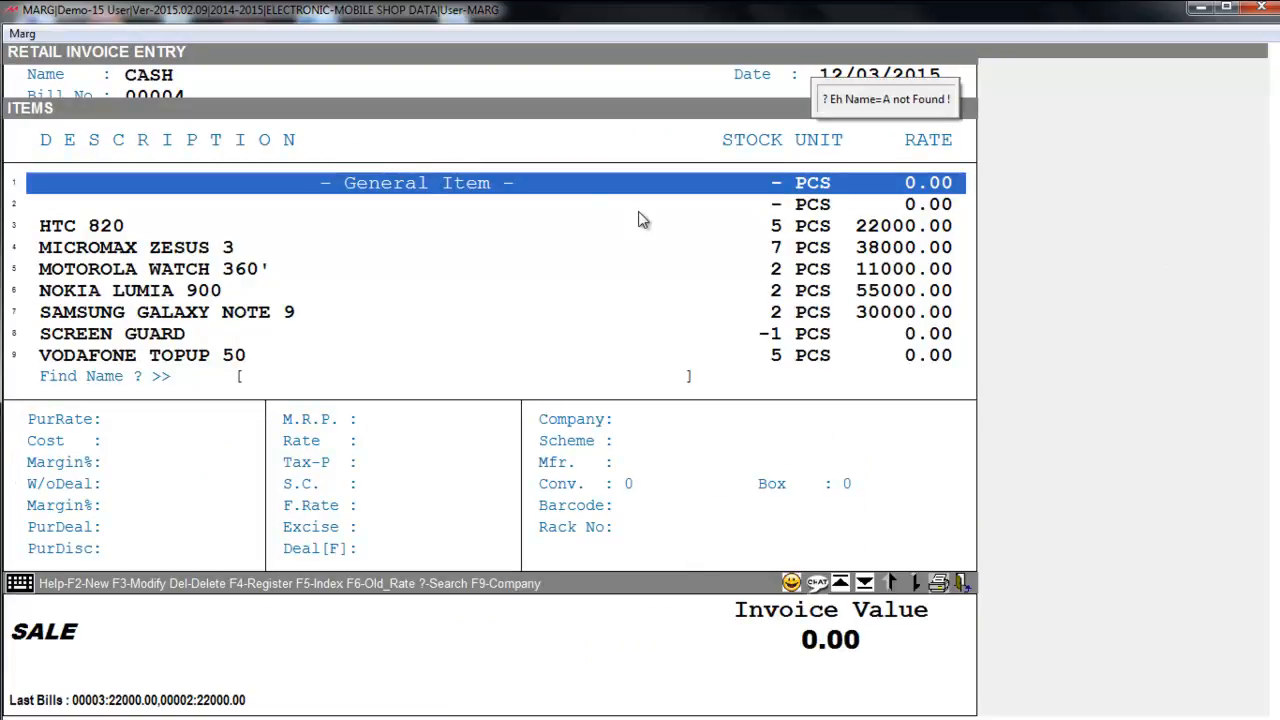
{"action": "key", "text": "Down"}
{"action": "key", "text": "Down"}
{"action": "key", "text": "Down"}
{"action": "key", "text": "Down"}
{"action": "key", "text": "Down"}
{"action": "key", "text": "Down"}
{"action": "key", "text": "Down"}
{"action": "key", "text": "Down"}
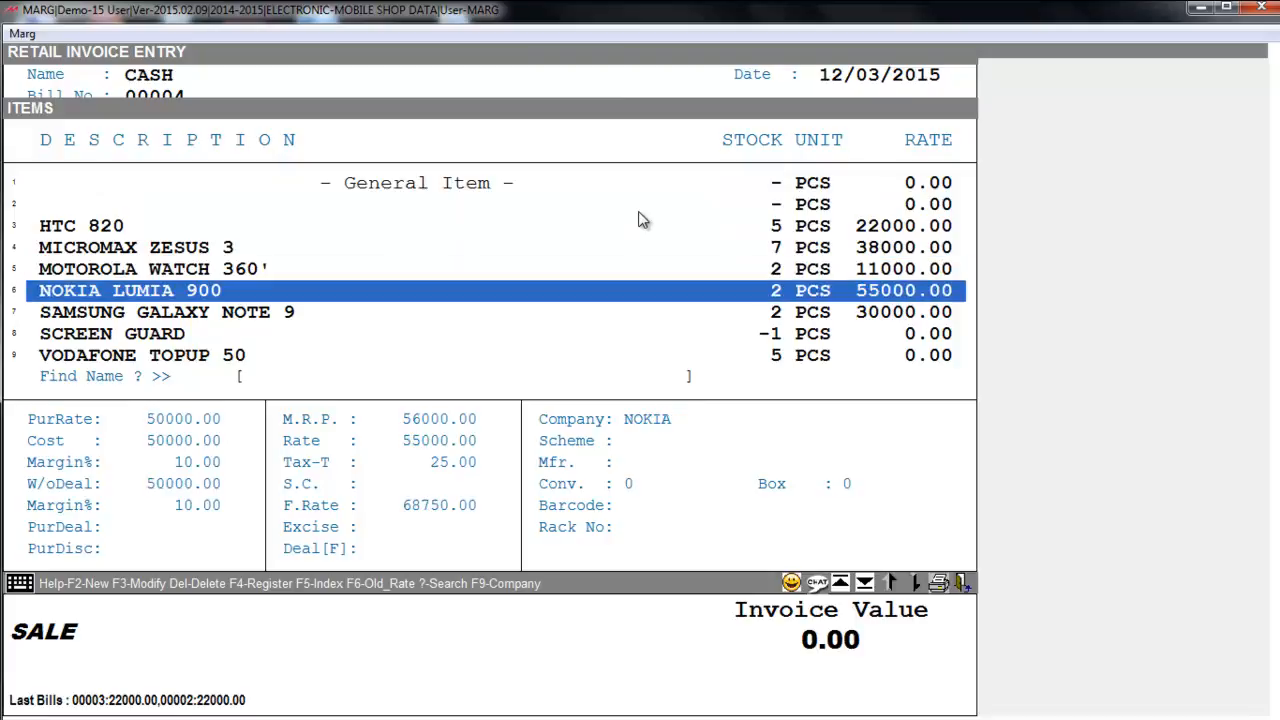
{"action": "key", "text": "Return"}
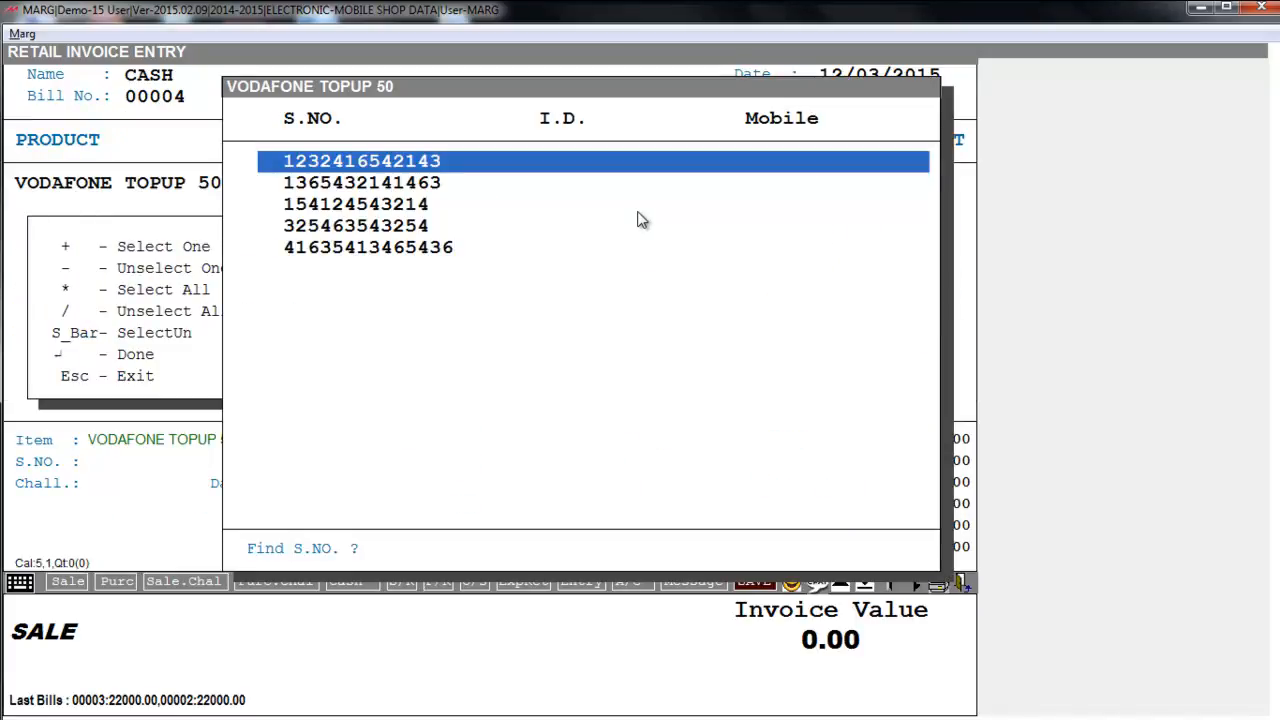
{"action": "key", "text": "space"}
{"action": "key", "text": "Return"}
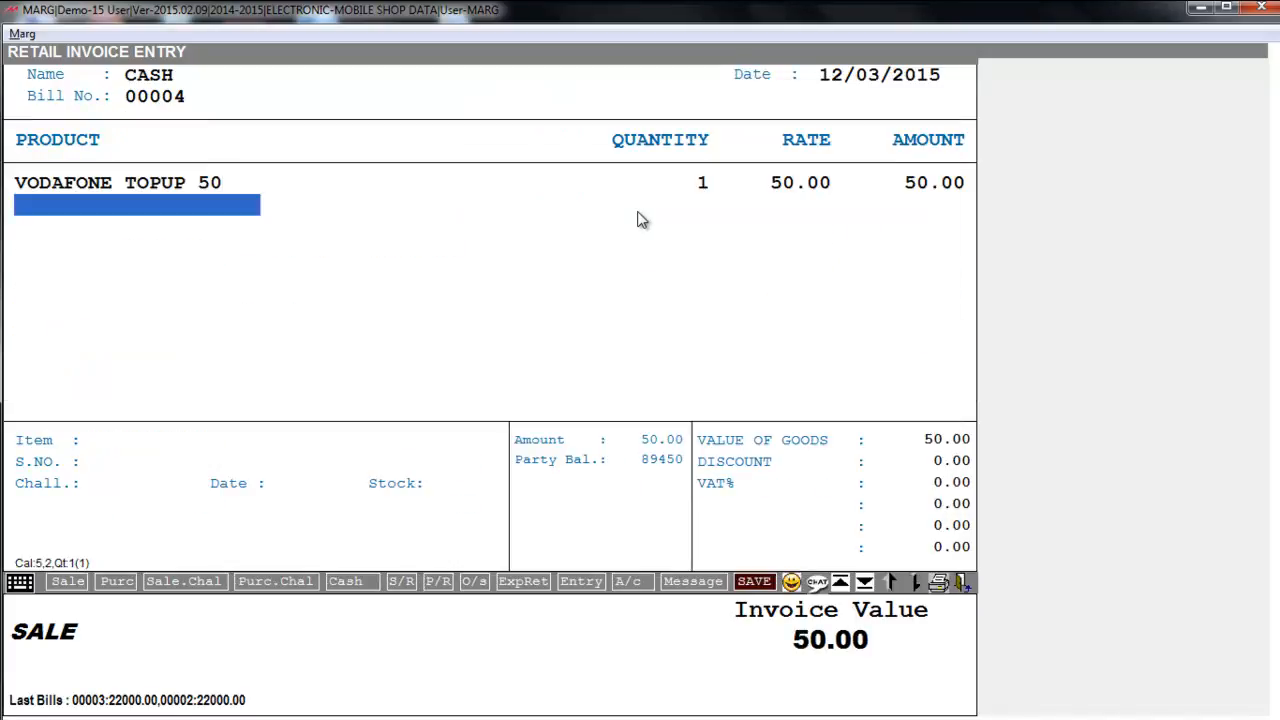
{"action": "key", "text": "Escape"}
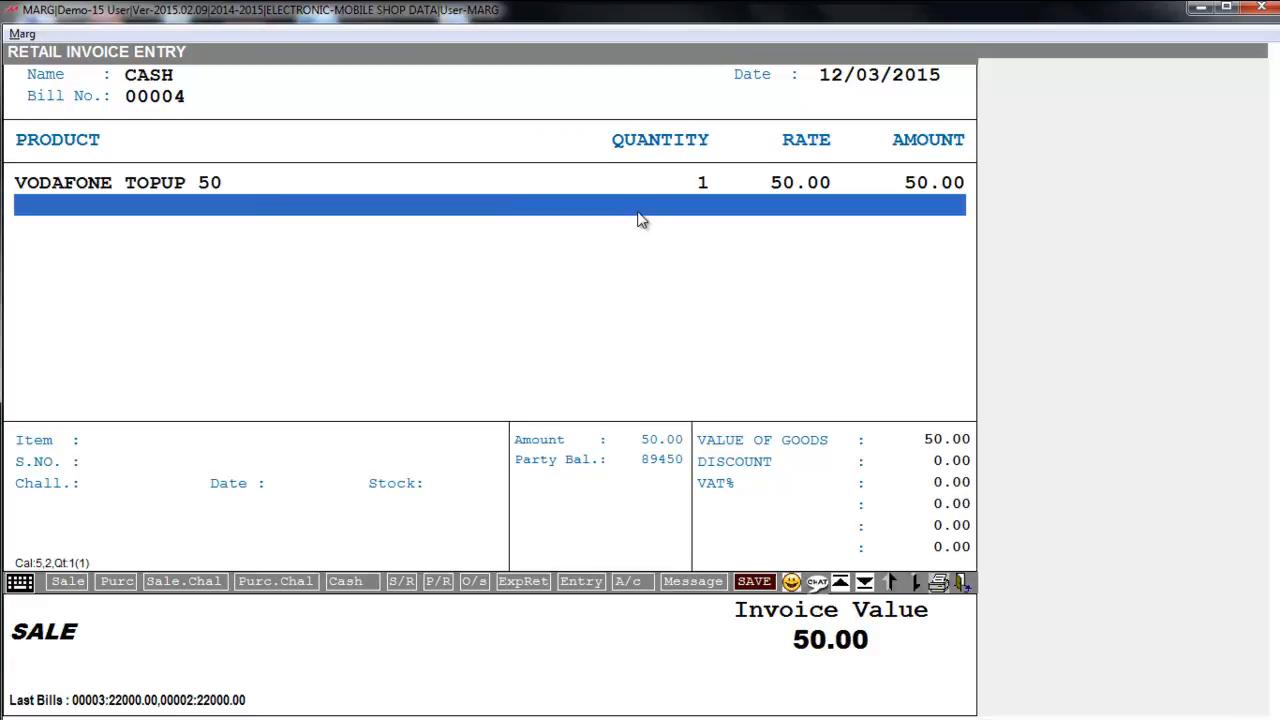
{"action": "key", "text": "ctrl+w"}
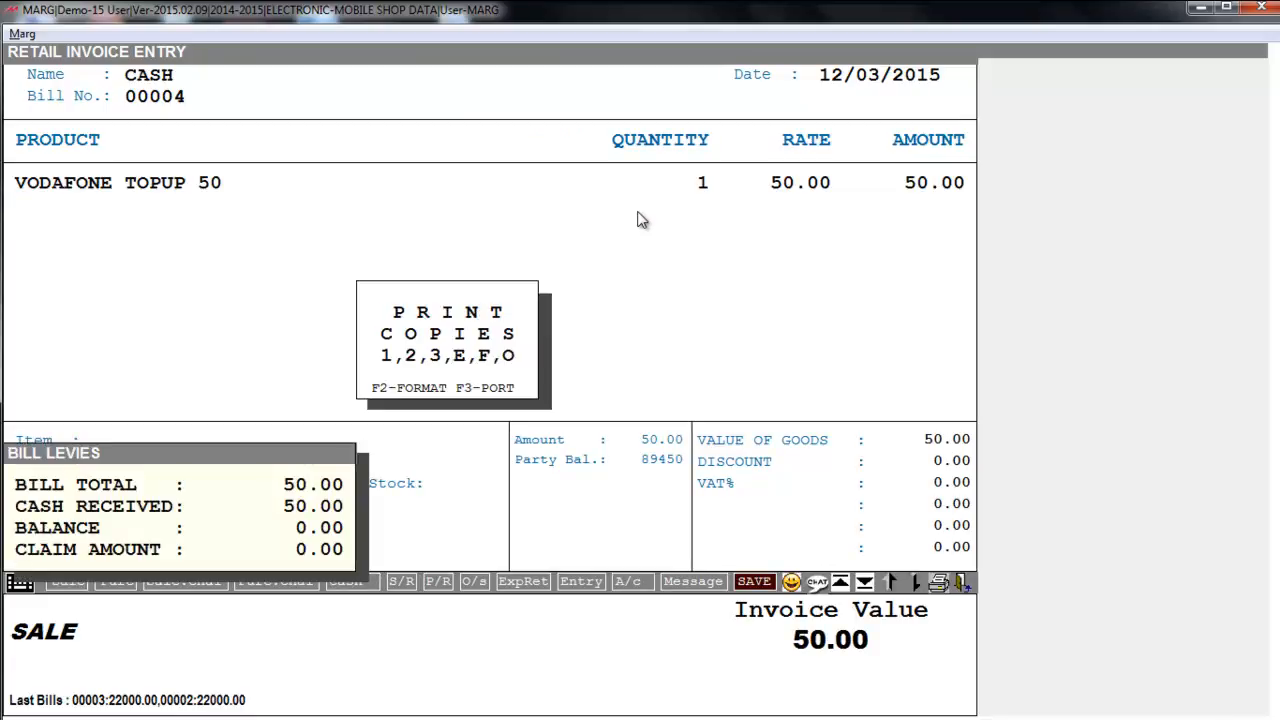
{"action": "key", "text": "Escape"}
{"action": "key", "text": "Escape"}
{"action": "key", "text": "Escape"}
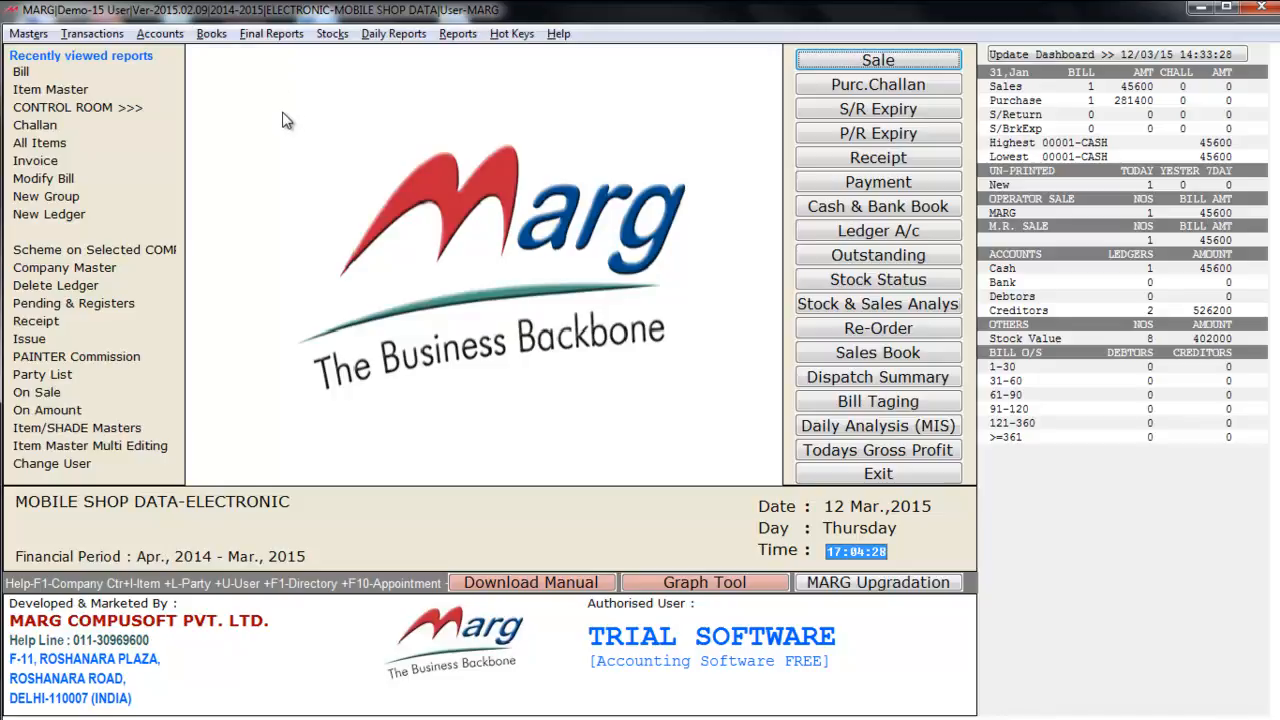
- Browse the Books menu's account book submenus, then the Final Reports and Stocks menus
{"action": "left_click", "coordinate": [212, 34]}
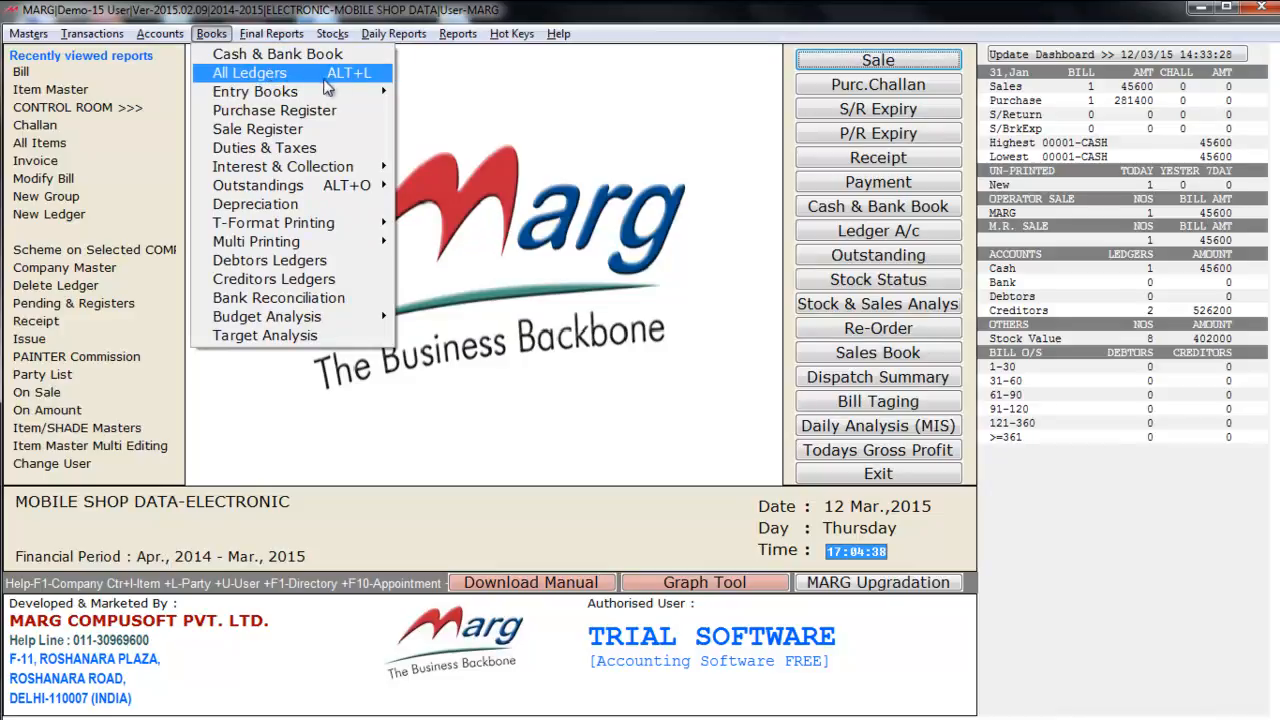
{"action": "mouse_move", "coordinate": [250, 89]}
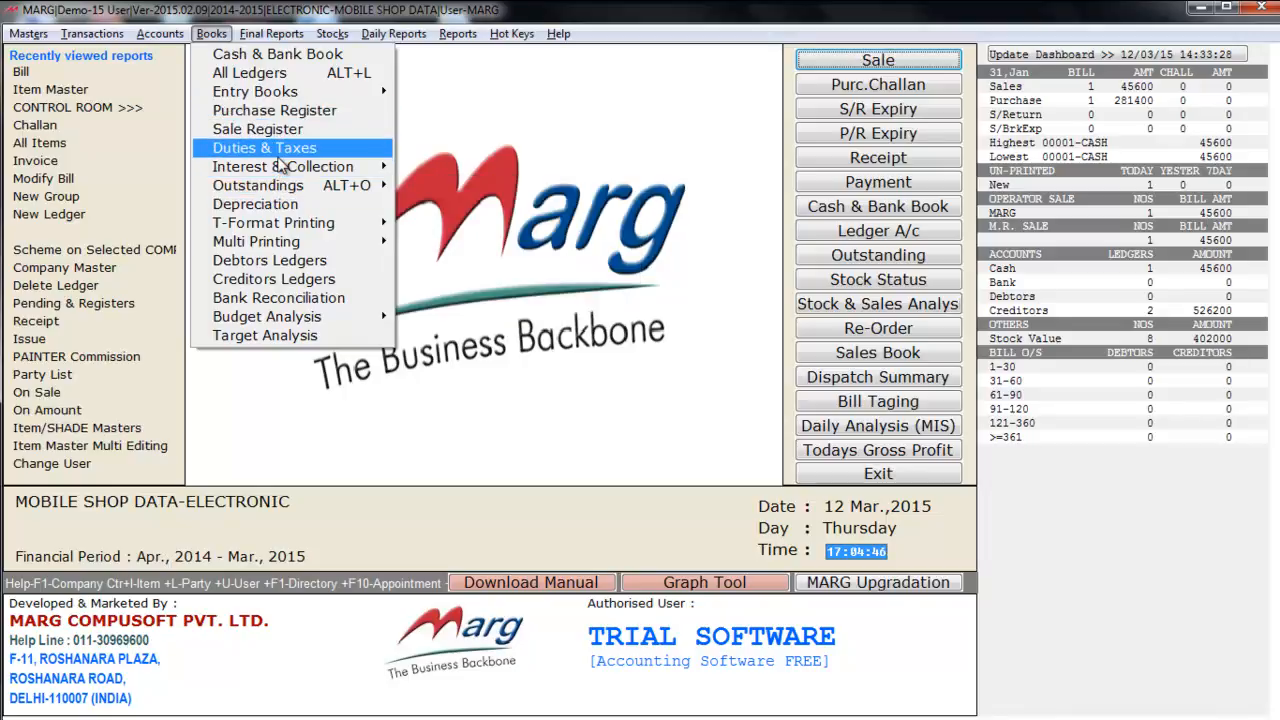
{"action": "mouse_move", "coordinate": [273, 193]}
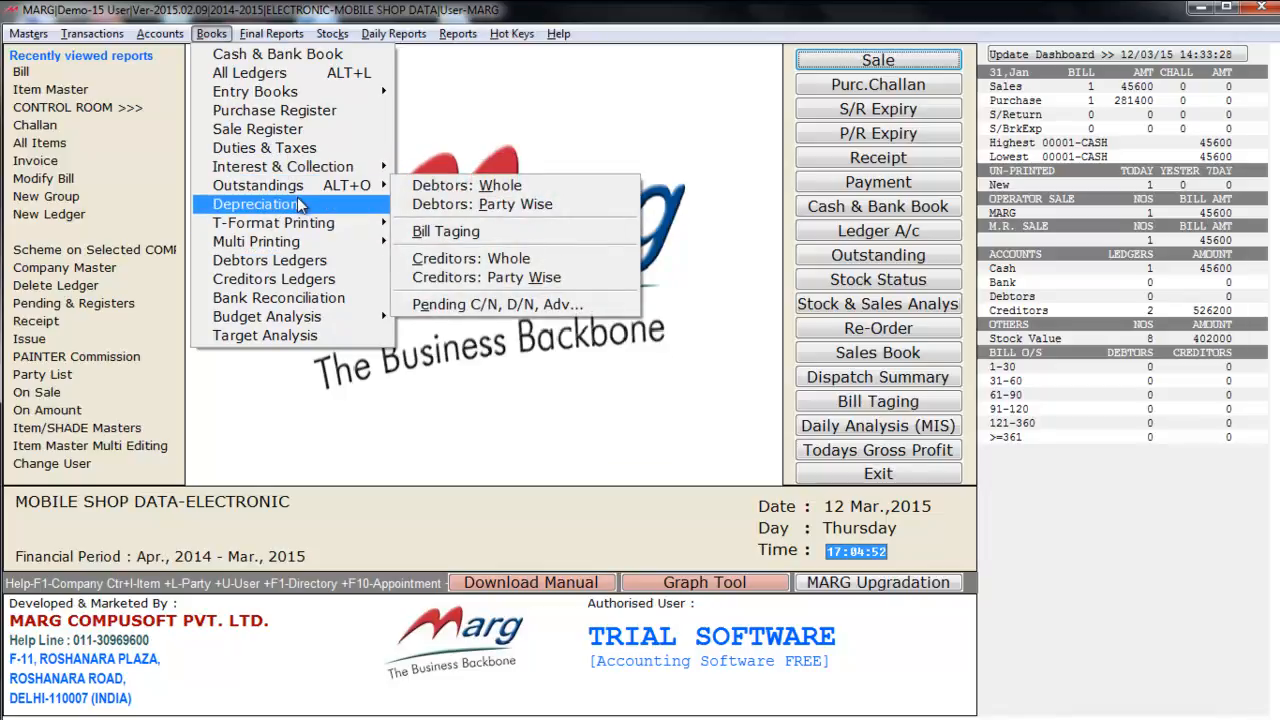
{"action": "mouse_move", "coordinate": [249, 27]}
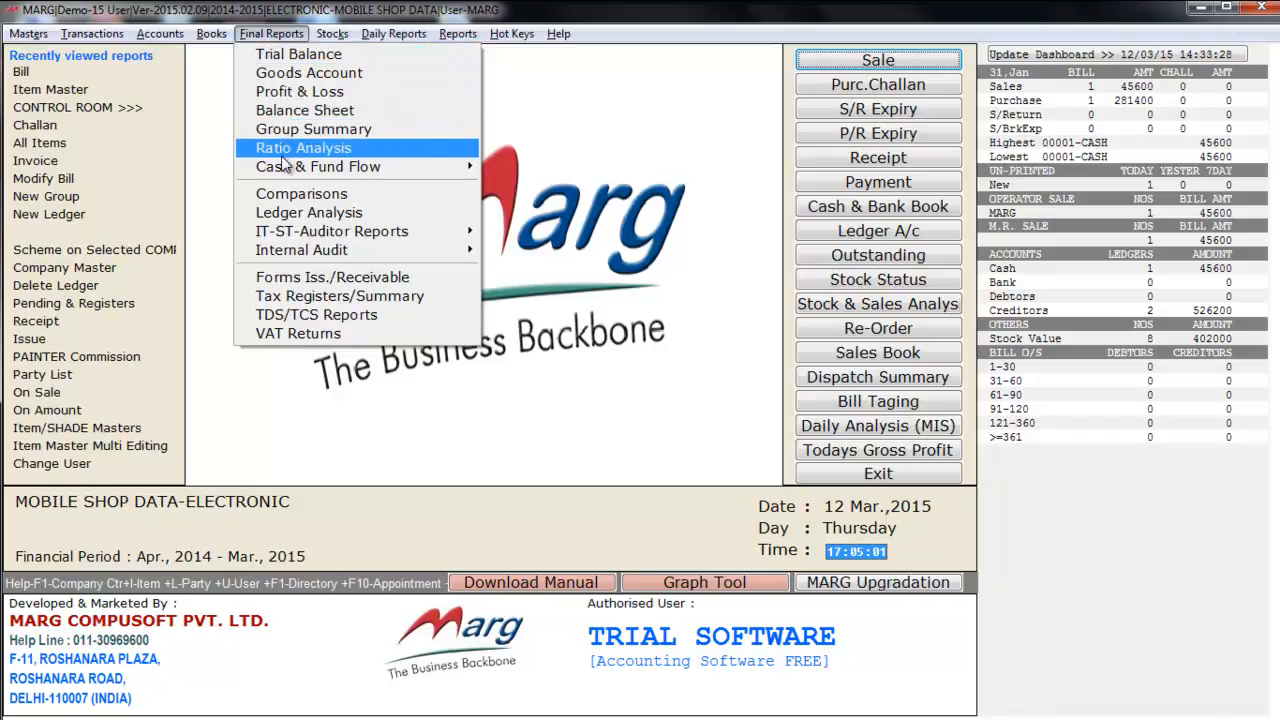
{"action": "mouse_move", "coordinate": [343, 167]}
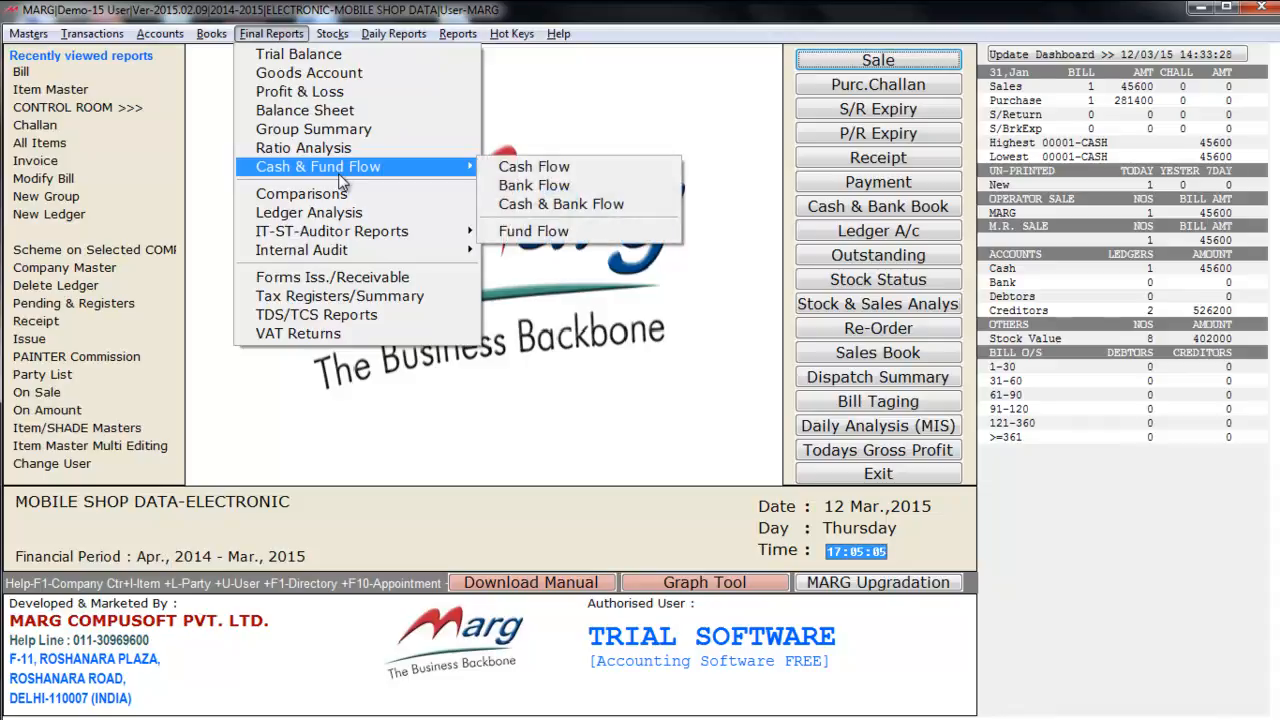
{"action": "mouse_move", "coordinate": [340, 34]}
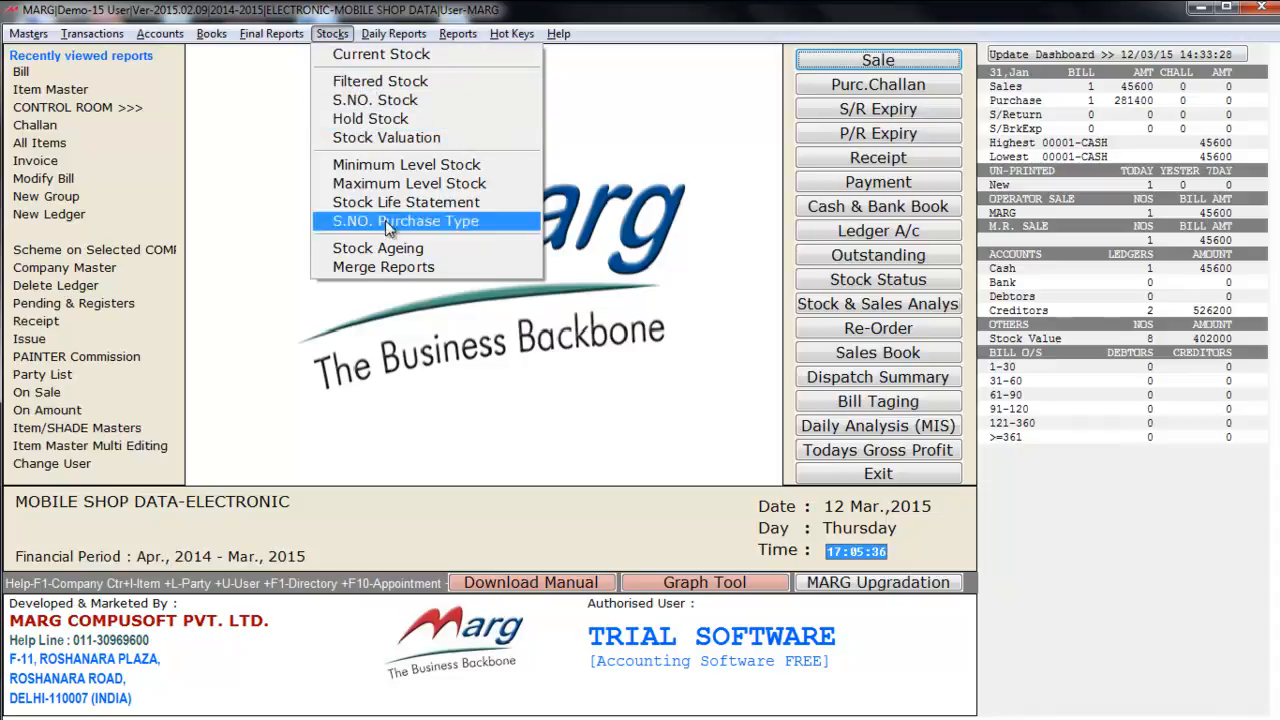
- Browse the Stocks, Daily Reports and Reports menus' sale, purchase and accounts lists, then close them
{"action": "mouse_move", "coordinate": [397, 48]}
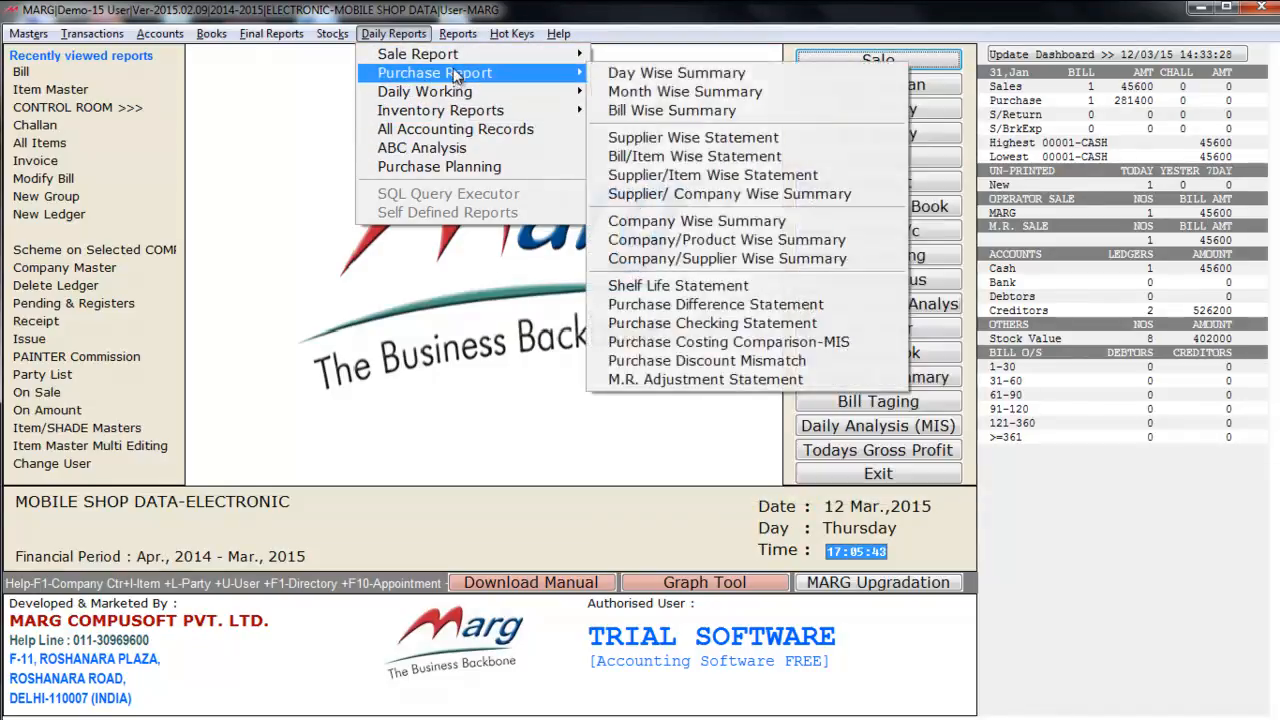
{"action": "mouse_move", "coordinate": [453, 64]}
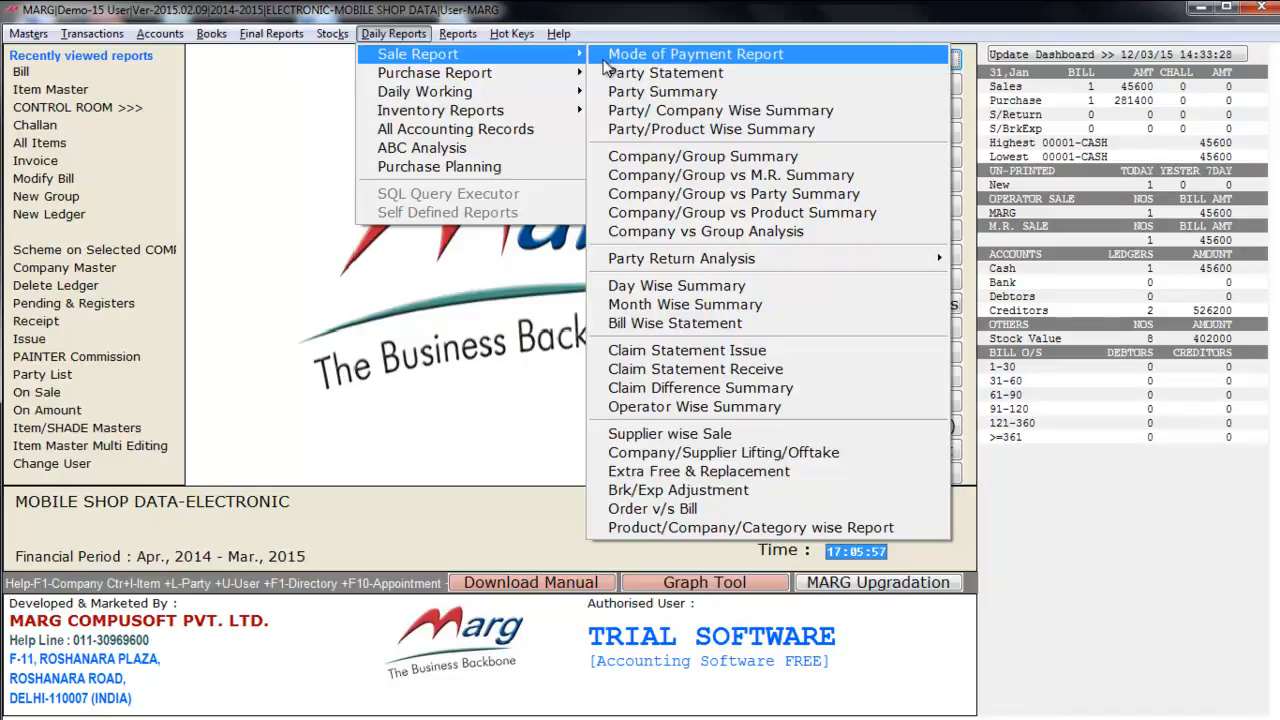
{"action": "mouse_move", "coordinate": [430, 78]}
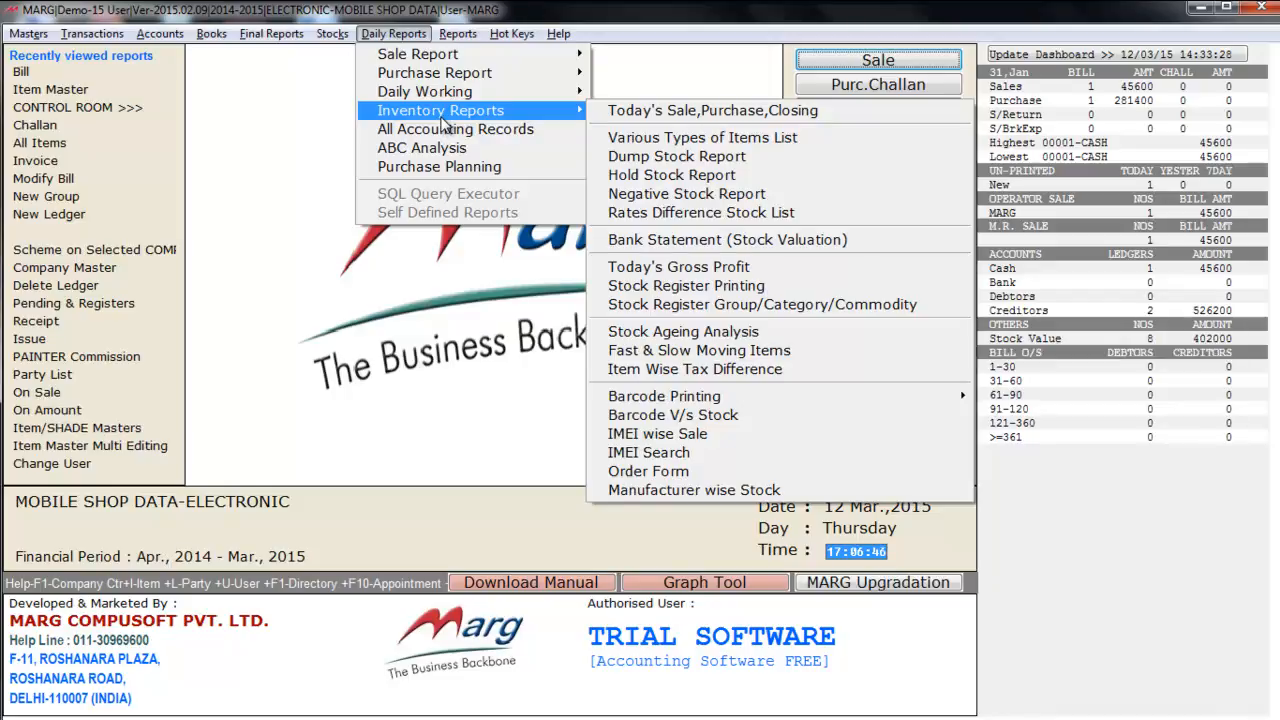
{"action": "mouse_move", "coordinate": [472, 40]}
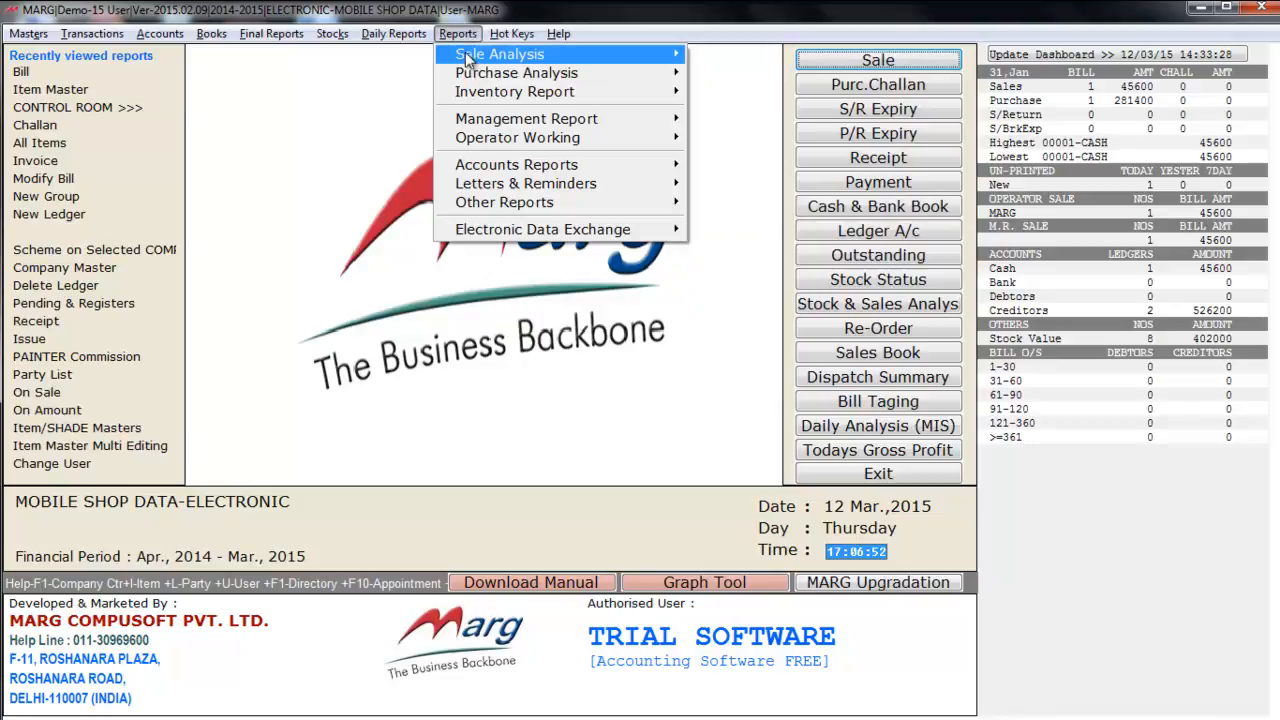
{"action": "mouse_move", "coordinate": [470, 80]}
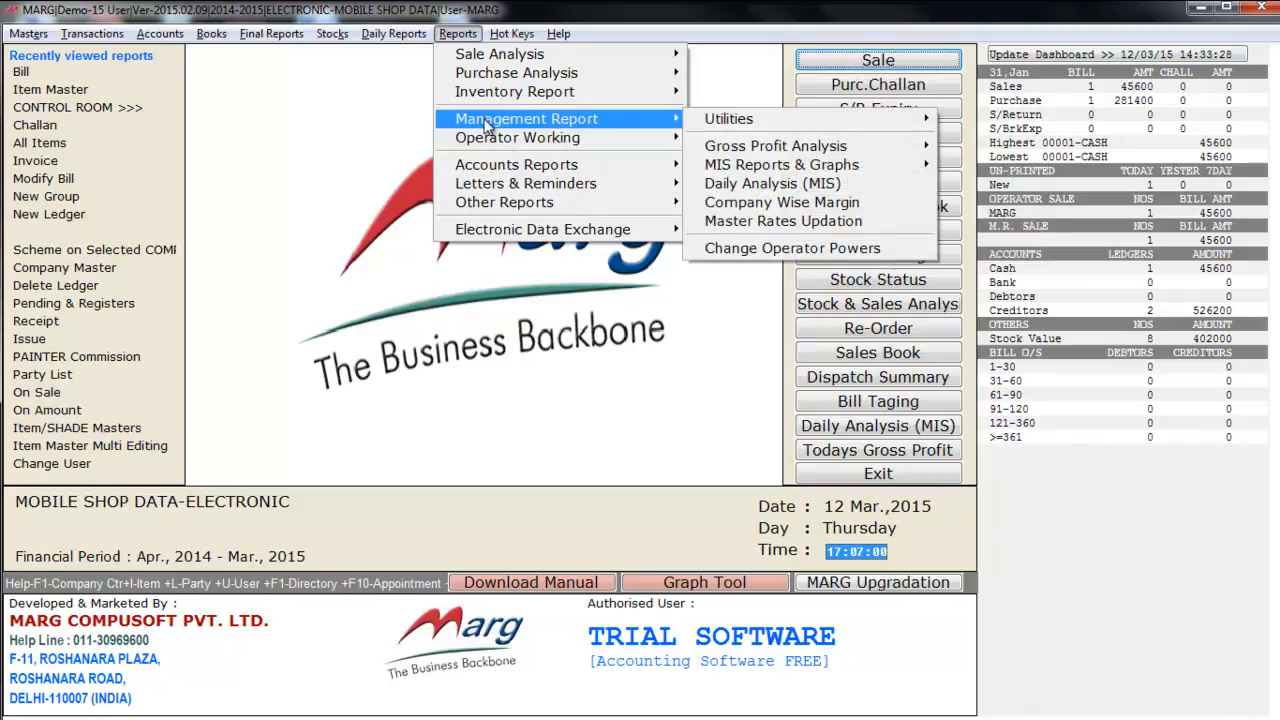
{"action": "mouse_move", "coordinate": [481, 175]}
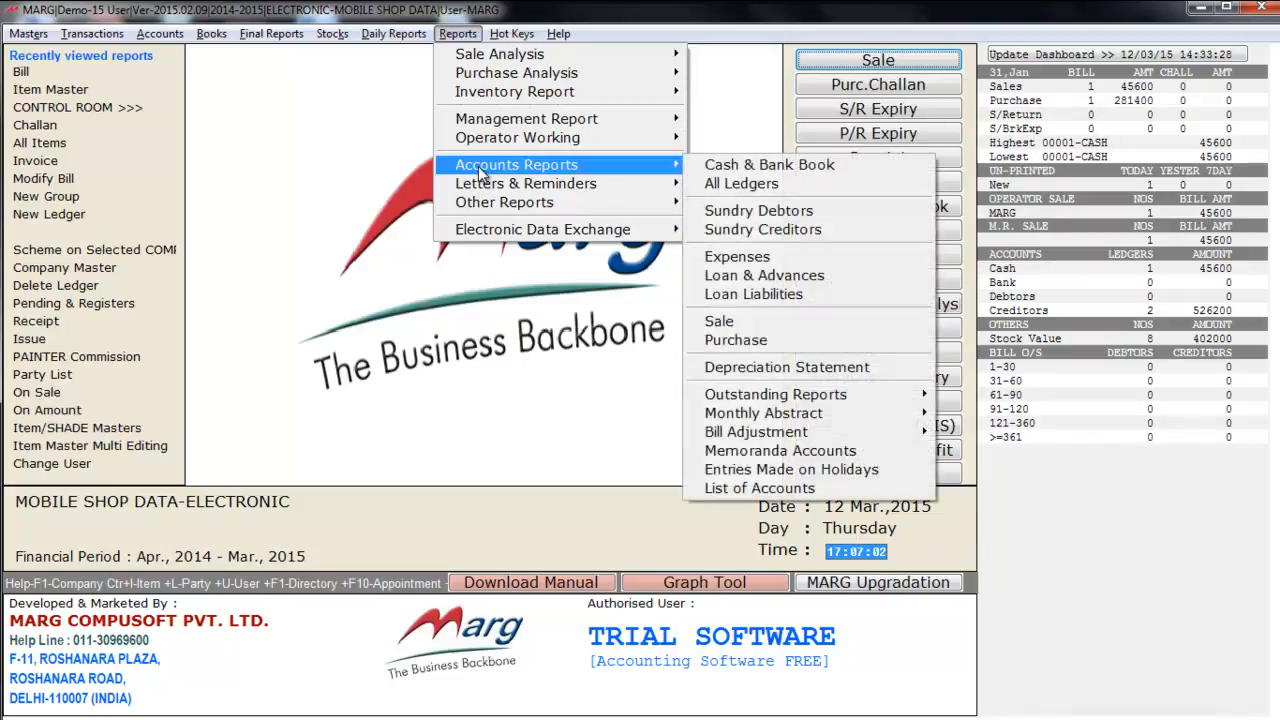
{"action": "left_click", "coordinate": [388, 137]}
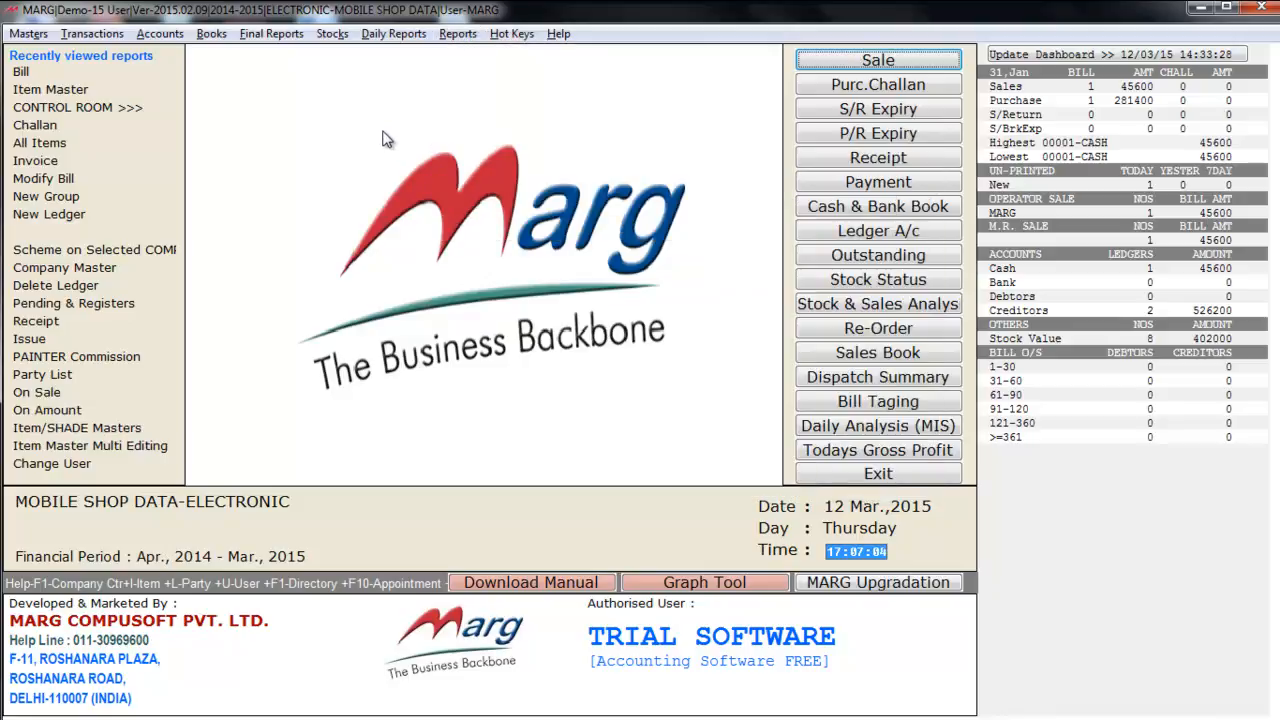